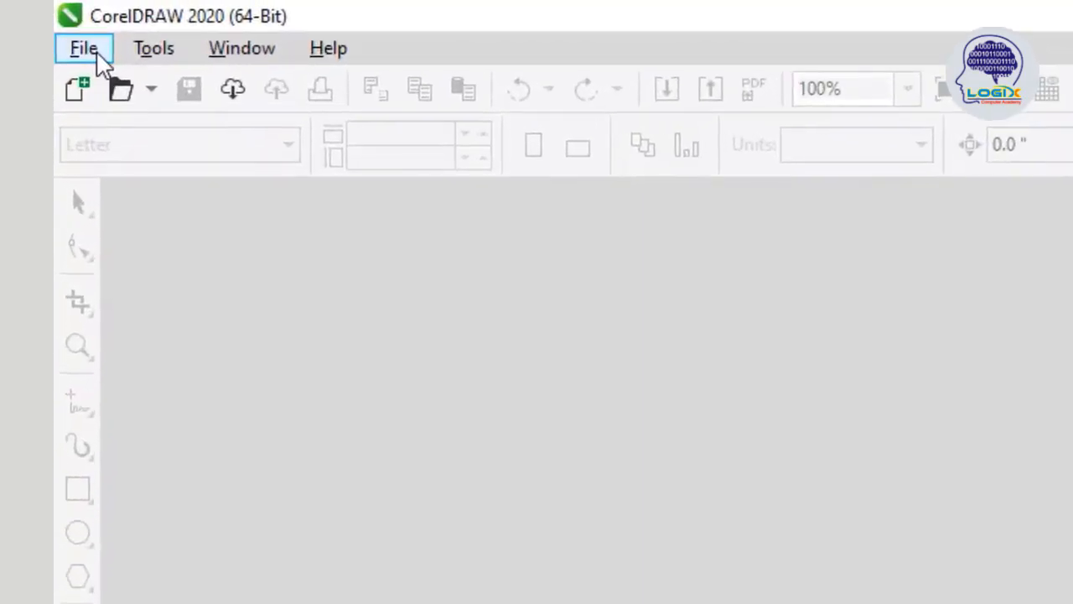
- Create a new one-page A4 portrait document in CMYK at 300 dpi
{"action": "left_click", "coordinate": [84, 50]}
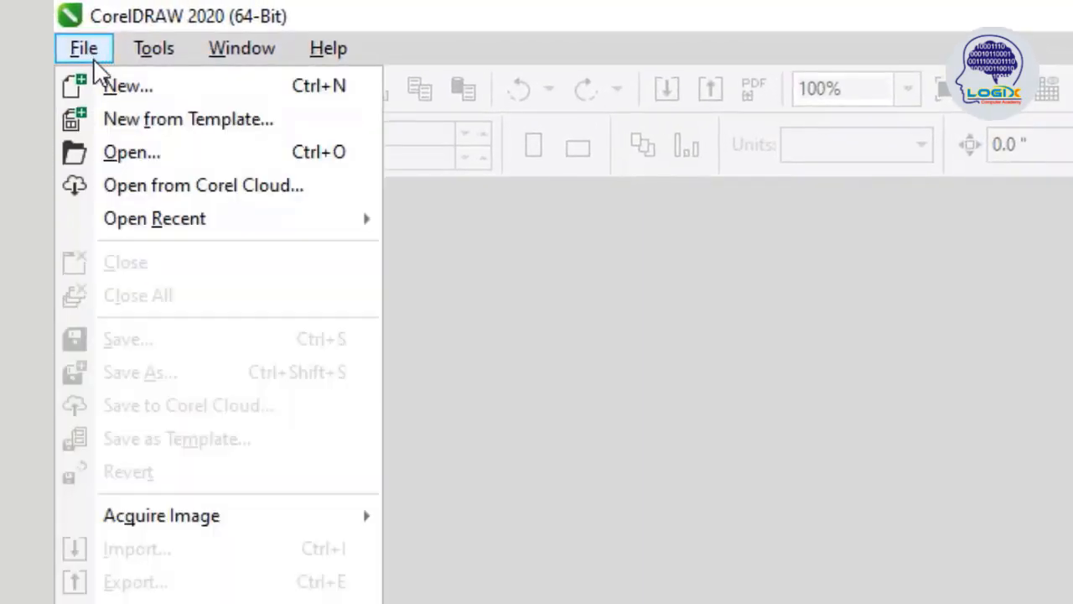
{"action": "left_click", "coordinate": [166, 90]}
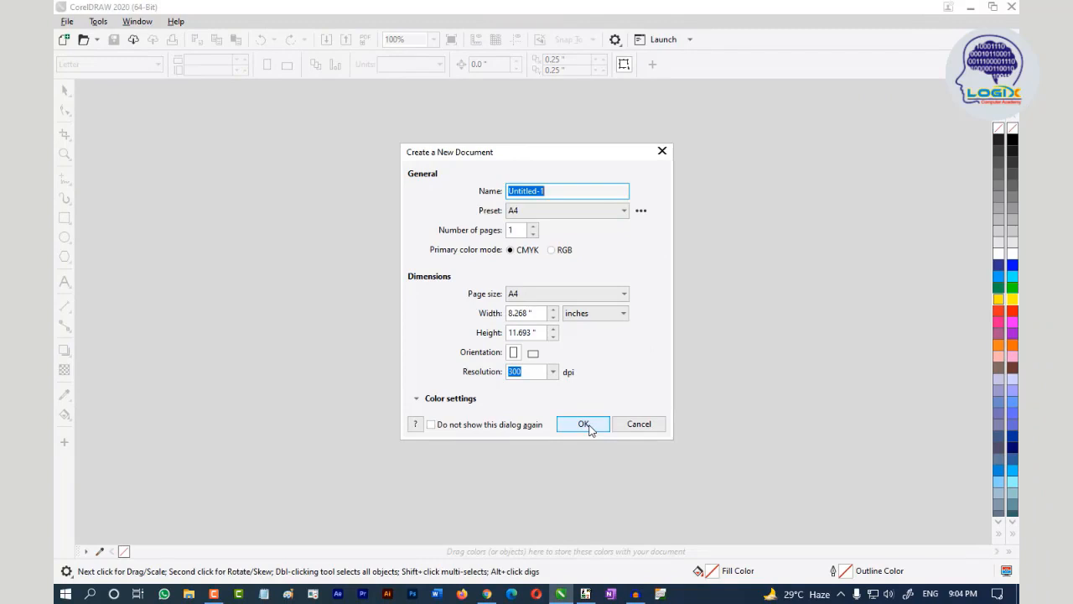
{"action": "left_click", "coordinate": [584, 424]}
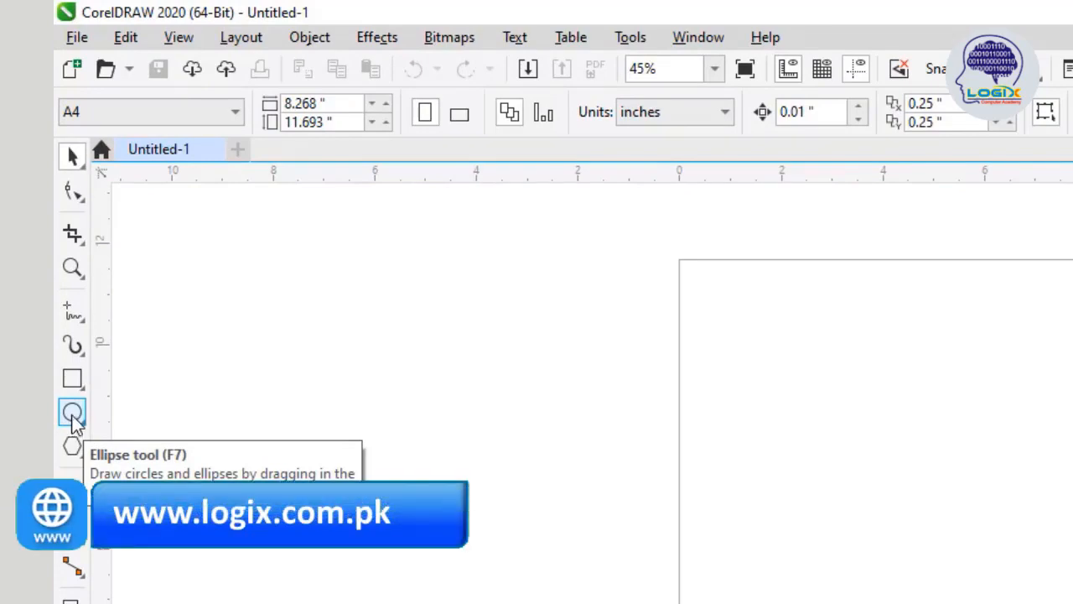
- Draw a circle about 3.81 inches in diameter in the upper middle of the page
{"action": "left_click", "coordinate": [71, 415]}
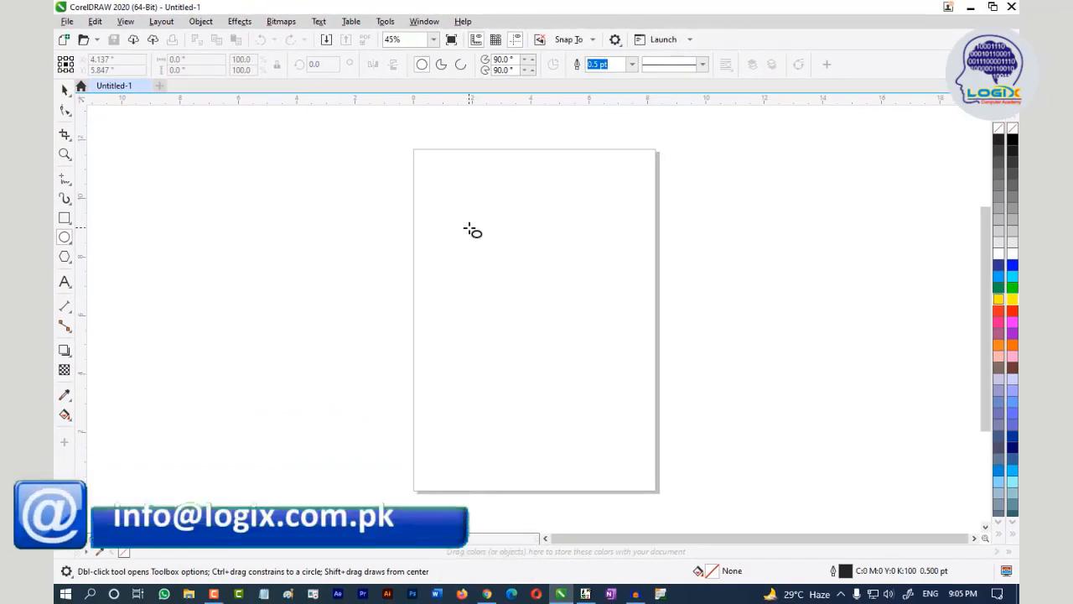
{"action": "left_click_drag", "start_coordinate": [470, 229], "coordinate": [578, 337]}
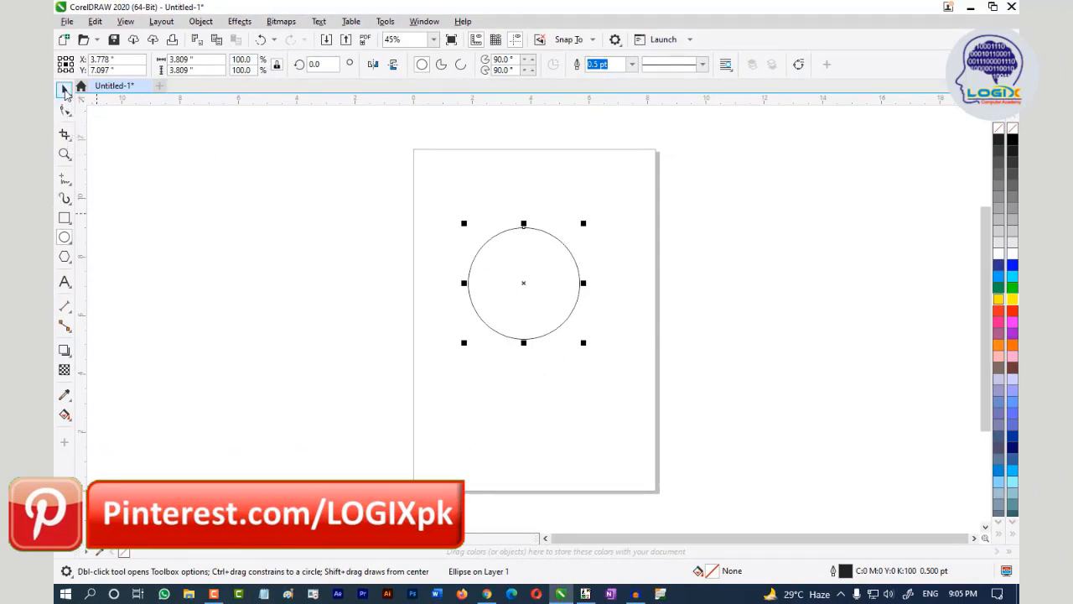
{"action": "left_click", "coordinate": [65, 92]}
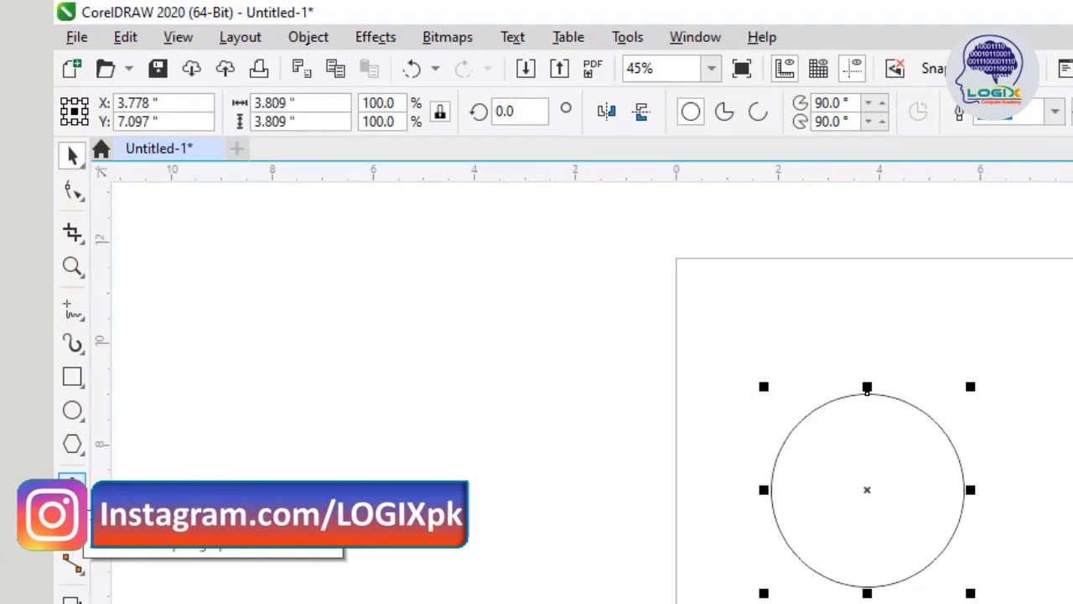
- Add the artistic text "LOGIX Computer Academy" above the circle
{"action": "left_click", "coordinate": [72, 486]}
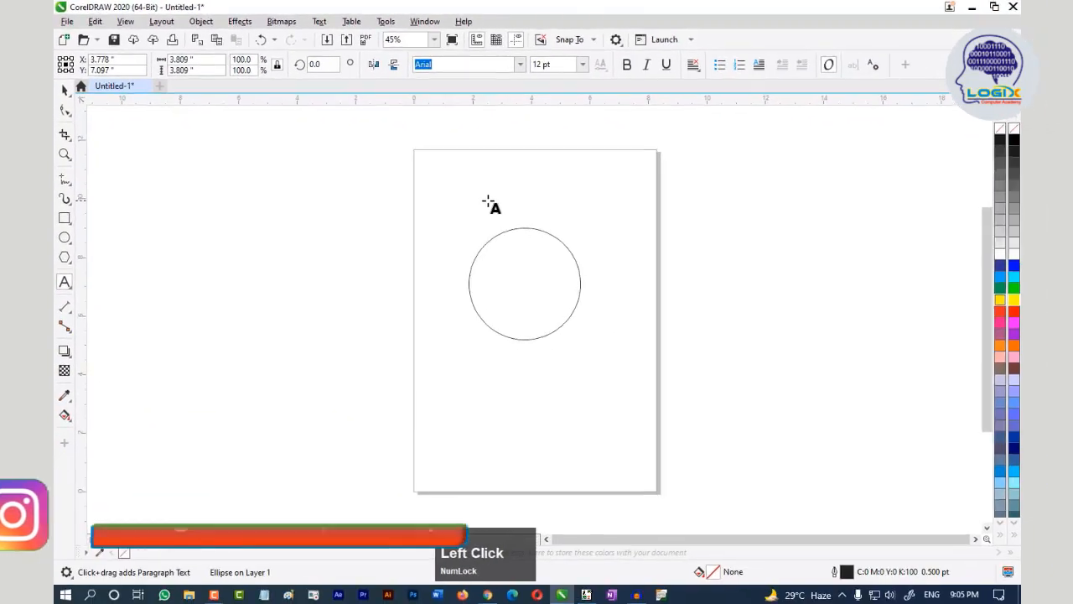
{"action": "left_click", "coordinate": [486, 199]}
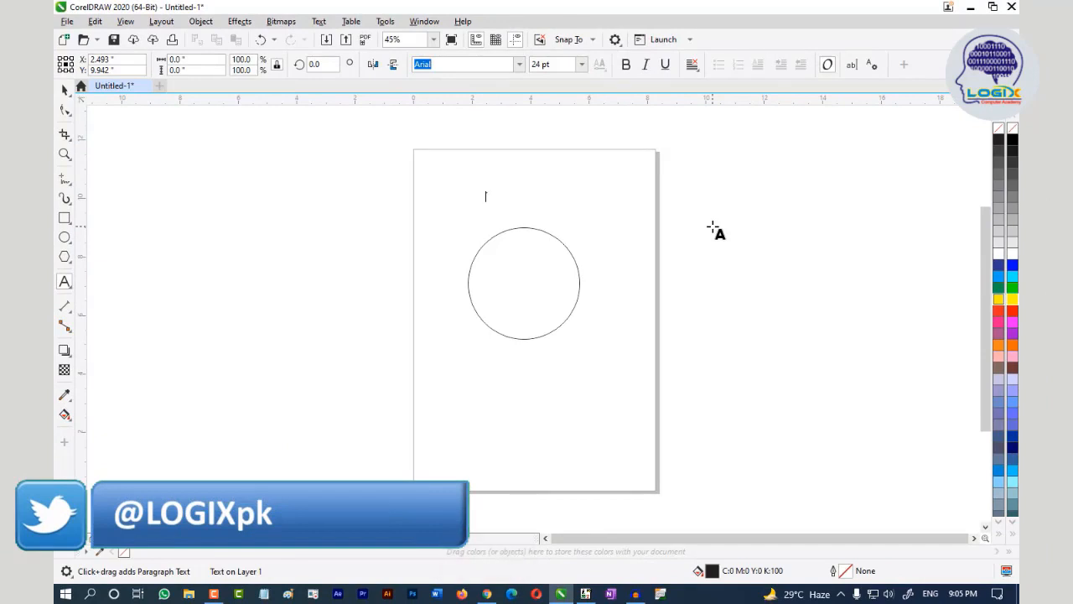
{"action": "key", "text": "Num_Lock"}
{"action": "type", "text": "LOG"}
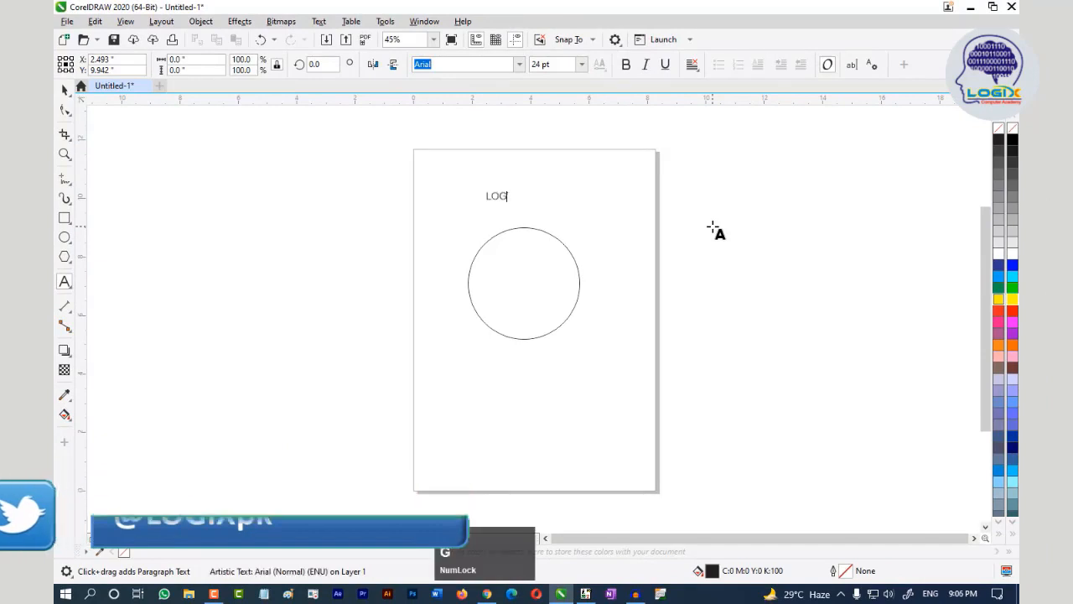
{"action": "type", "text": "IX"}
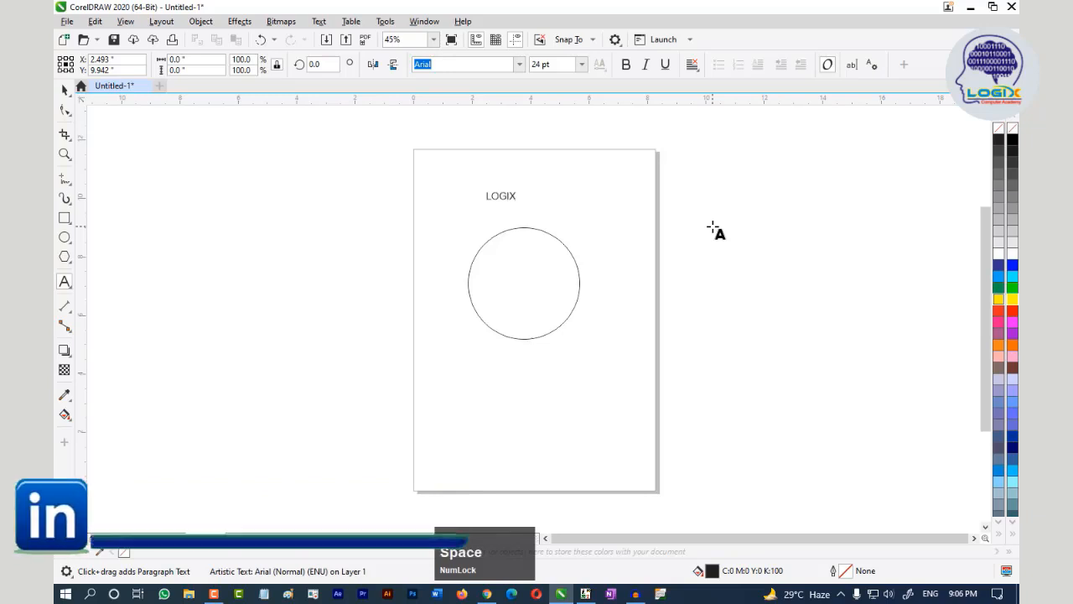
{"action": "type", "text": " Comp"}
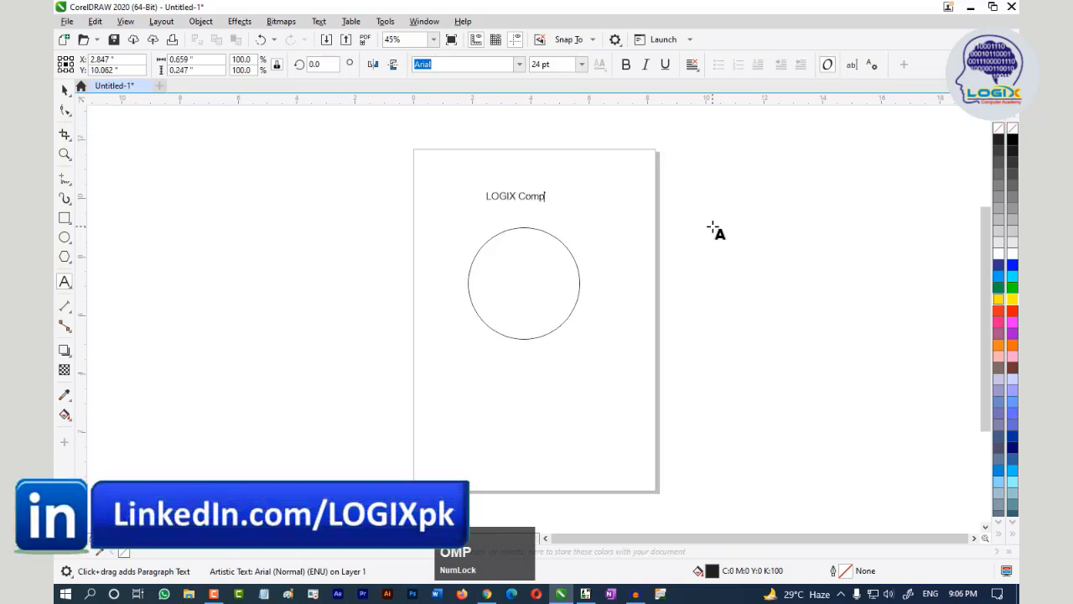
{"action": "type", "text": "uter Academy"}
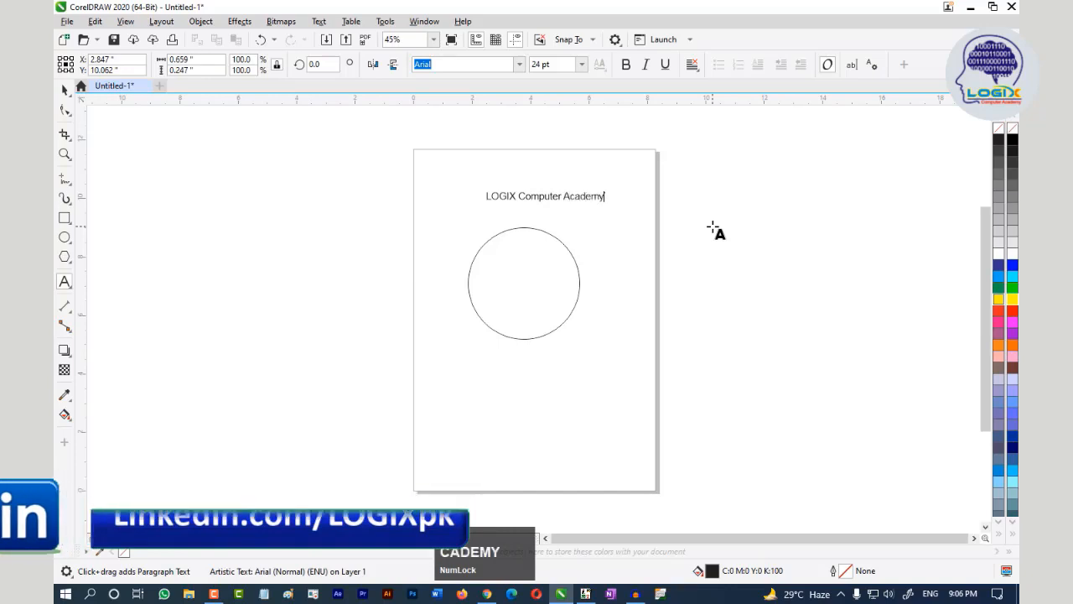
{"action": "left_click", "coordinate": [64, 91]}
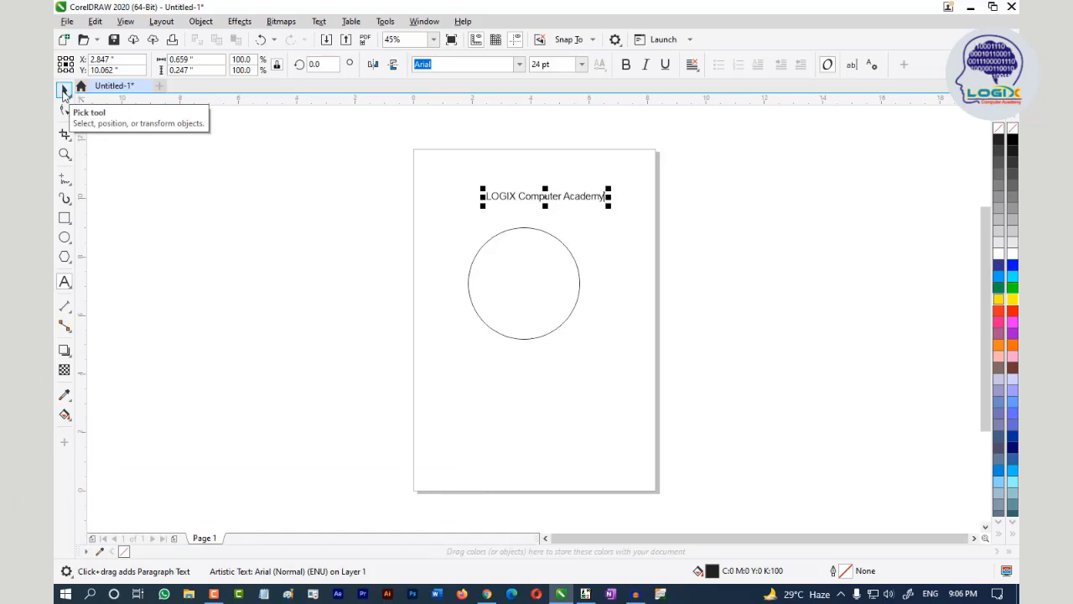
{"action": "left_click", "coordinate": [65, 90]}
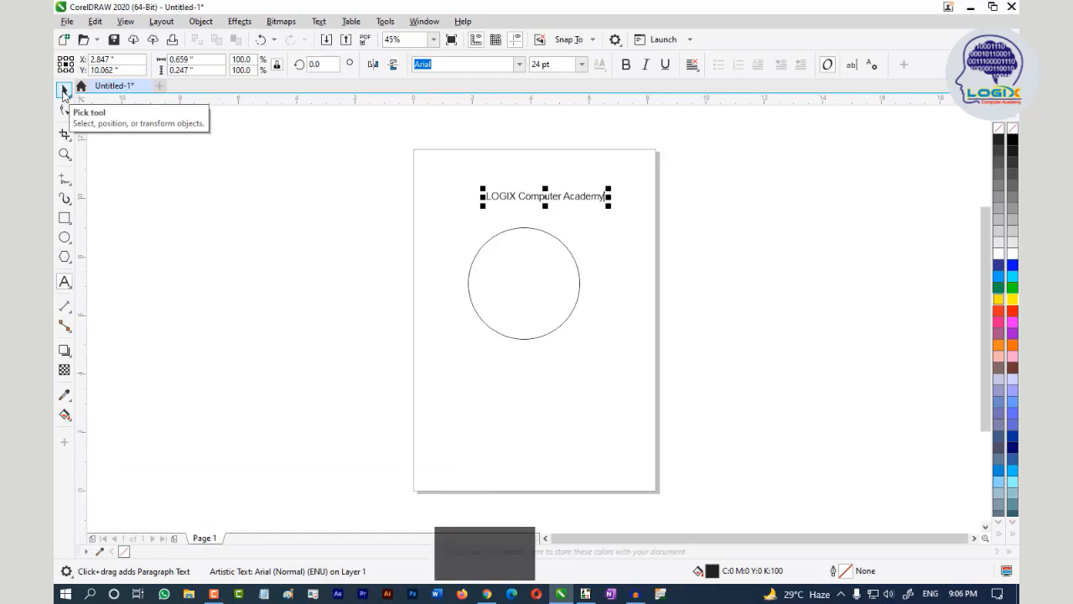
- Format the text in Arial Rounded MT Bold at 36 pt and place it just above the circle
{"action": "left_click_drag", "start_coordinate": [542, 200], "coordinate": [519, 219]}
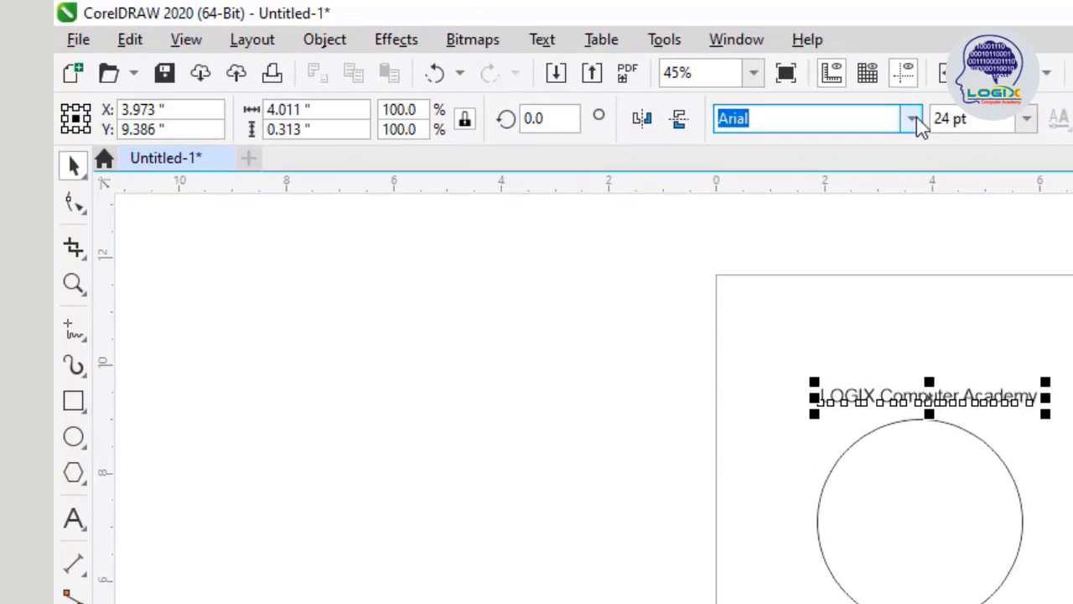
{"action": "left_click", "coordinate": [912, 122]}
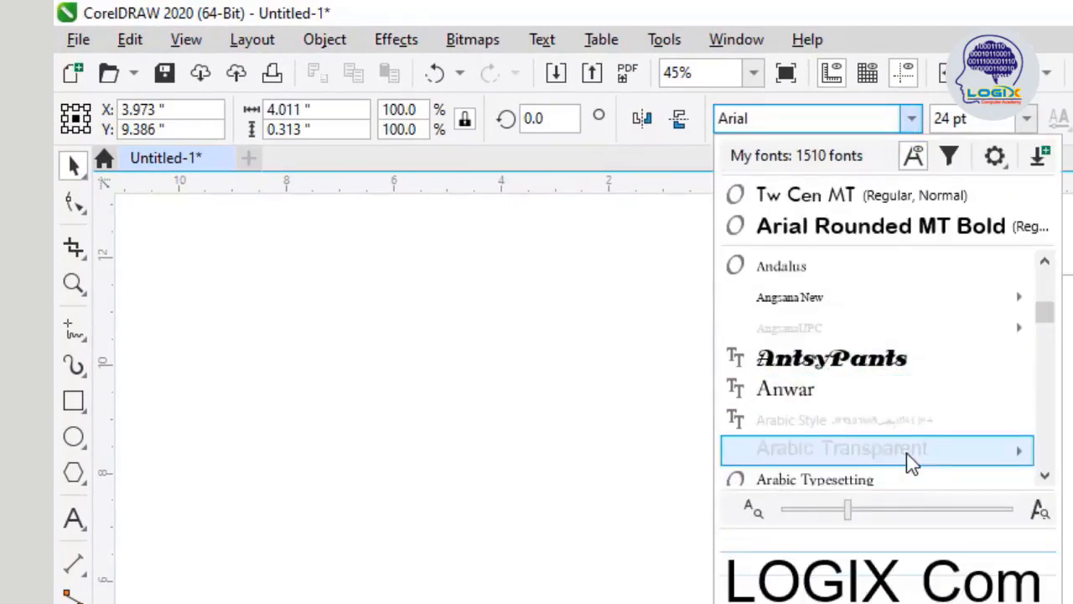
{"action": "scroll", "coordinate": [907, 453], "scroll_direction": "down", "scroll_amount": 3}
{"action": "left_click", "coordinate": [917, 234]}
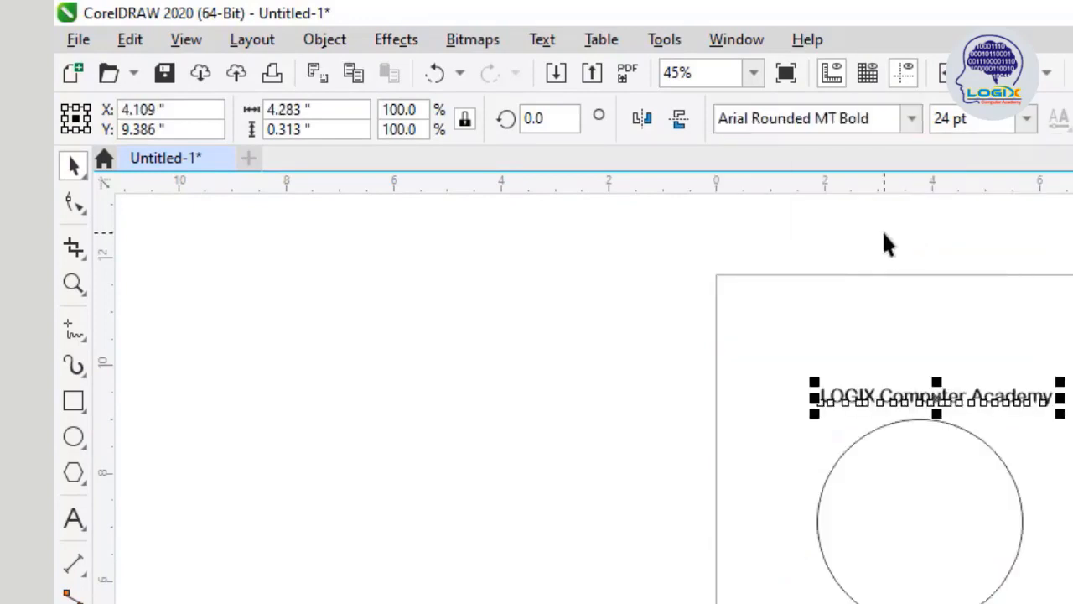
{"action": "left_click", "coordinate": [1026, 121]}
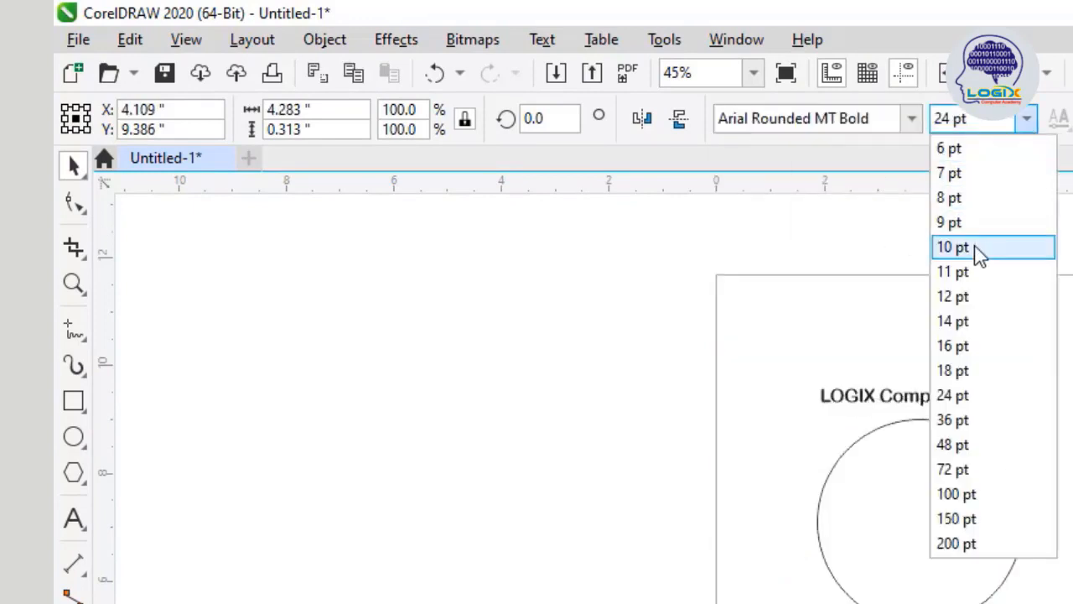
{"action": "left_click", "coordinate": [979, 420]}
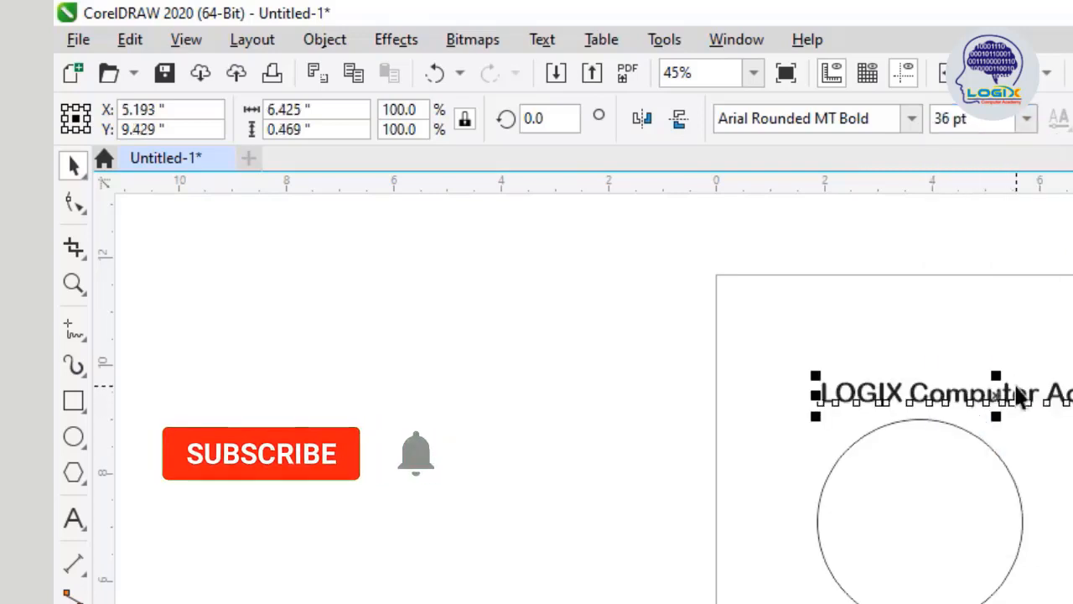
{"action": "left_click", "coordinate": [956, 402]}
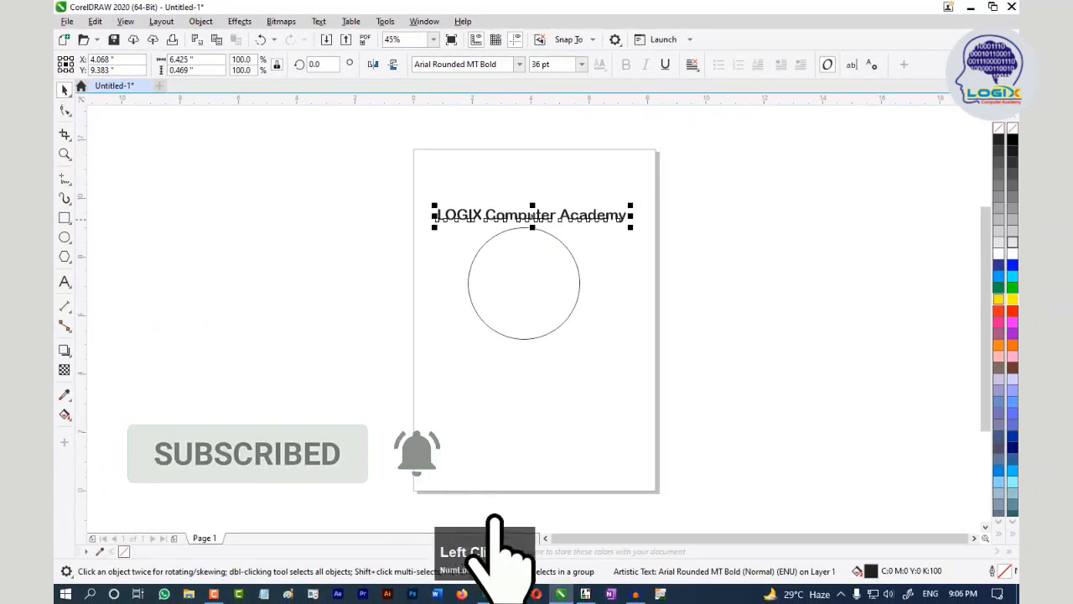
- Colour the text's fill and outline blue and shift it slightly to centre it over the circle
{"action": "left_click", "coordinate": [1012, 312]}
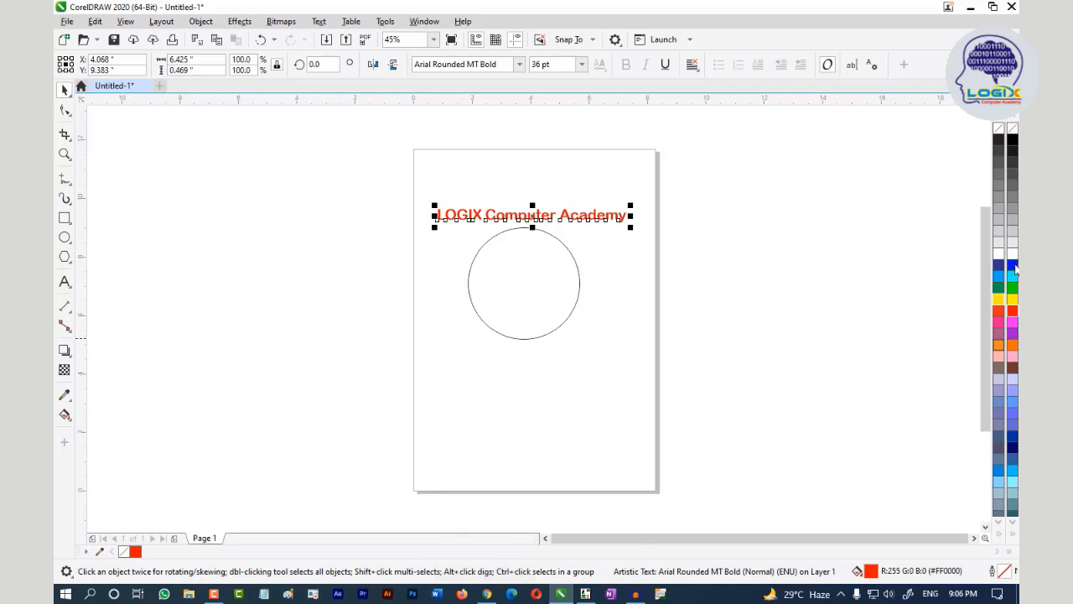
{"action": "left_click", "coordinate": [1013, 265]}
{"action": "right_click", "coordinate": [1013, 266]}
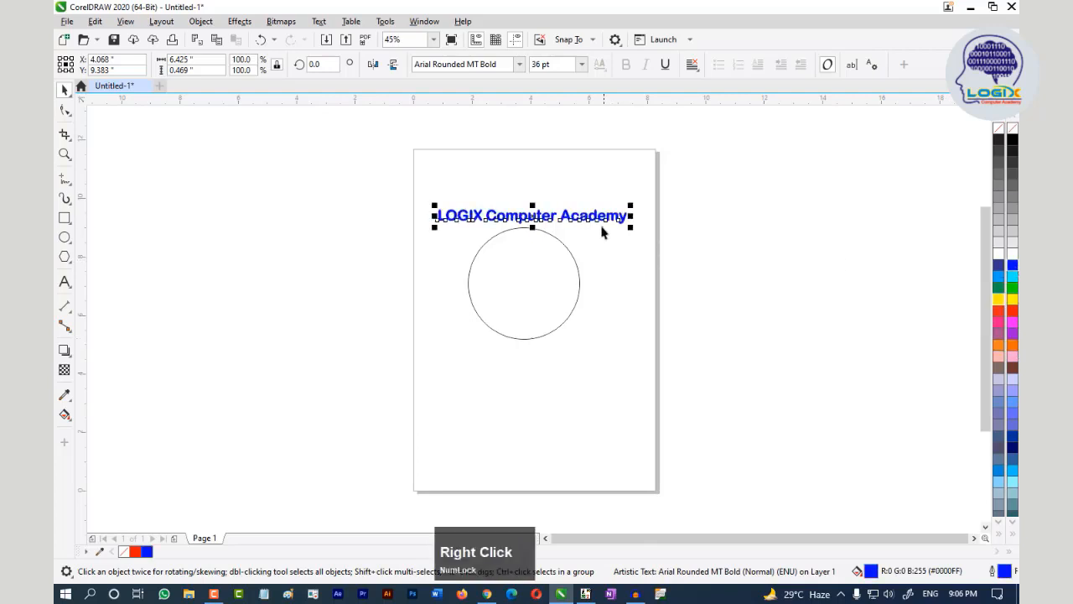
{"action": "left_click", "coordinate": [548, 221]}
{"action": "mouse_move", "coordinate": [548, 220]}
{"action": "left_mouse_down"}
{"action": "mouse_move", "coordinate": [548, 231]}
{"action": "mouse_move", "coordinate": [540, 220]}
{"action": "left_mouse_up"}
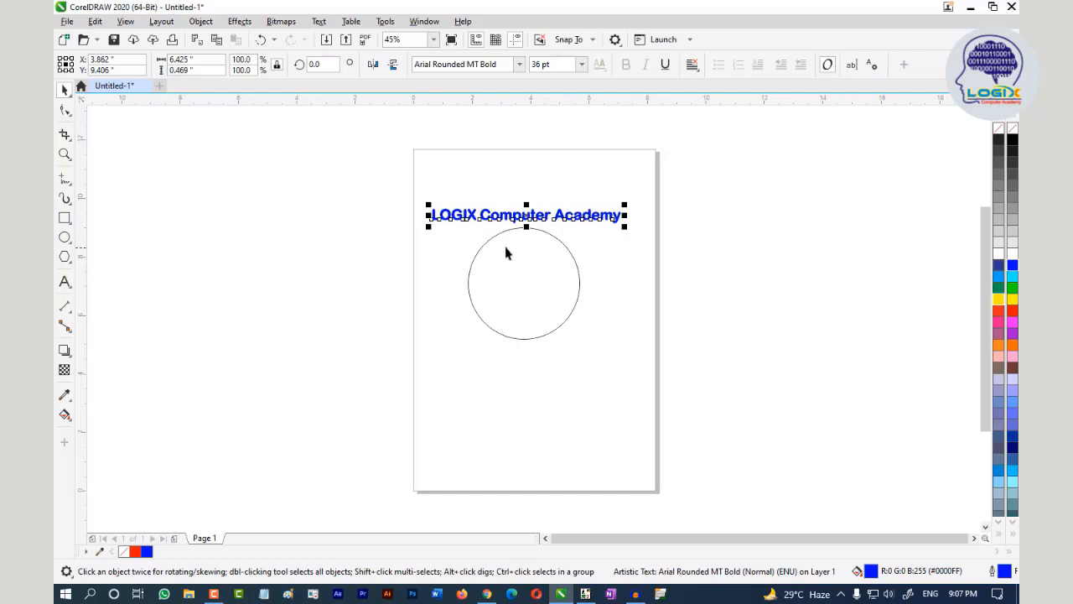
- Select the text and circle together and move both slightly to about X 4.02, Y 7.30 inches
{"action": "key", "text": "shift"}
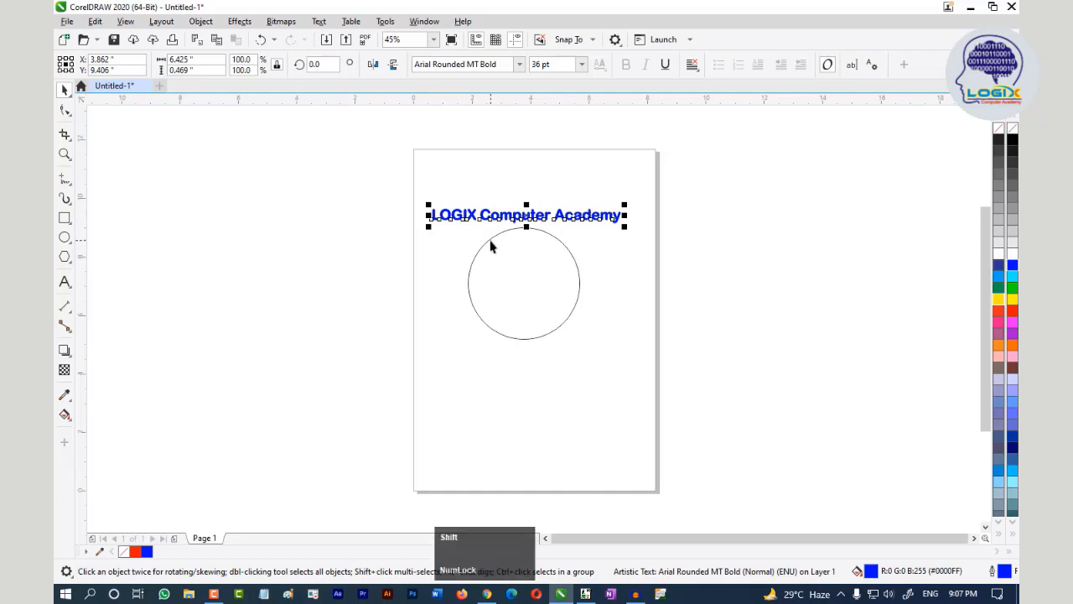
{"action": "left_click", "coordinate": [488, 245], "text": "shift"}
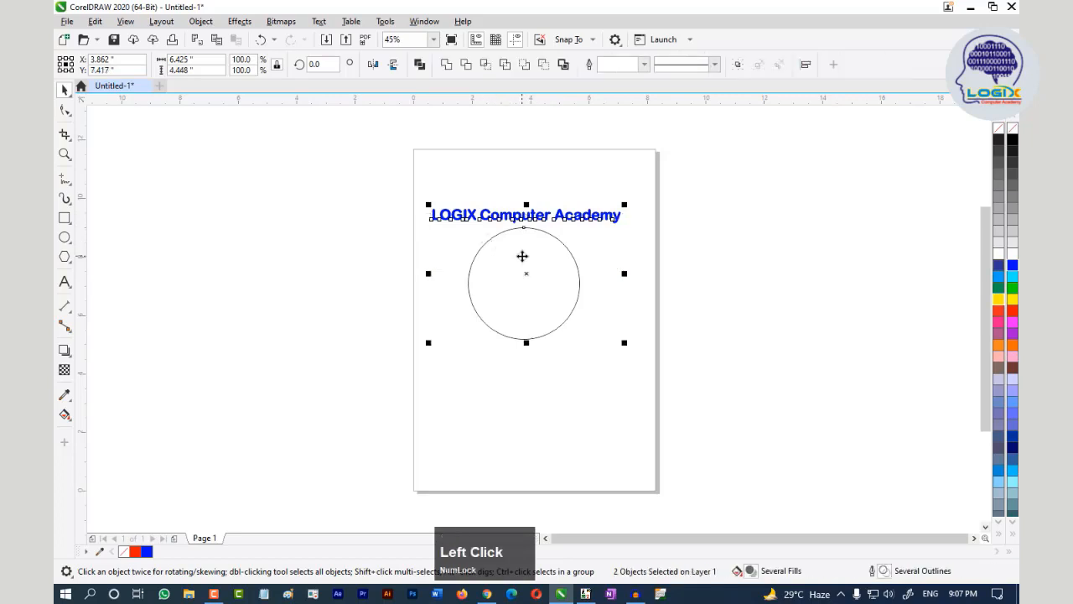
{"action": "mouse_move", "coordinate": [526, 271]}
{"action": "left_mouse_down"}
{"action": "mouse_move", "coordinate": [526, 258]}
{"action": "mouse_move", "coordinate": [534, 280]}
{"action": "left_mouse_up"}
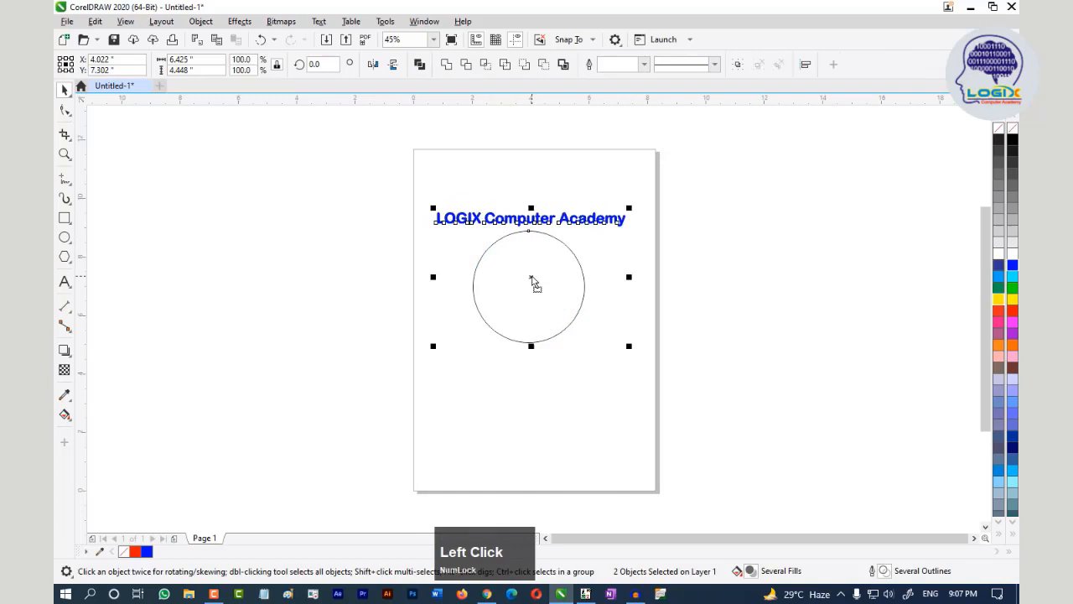
{"action": "left_click", "coordinate": [701, 256]}
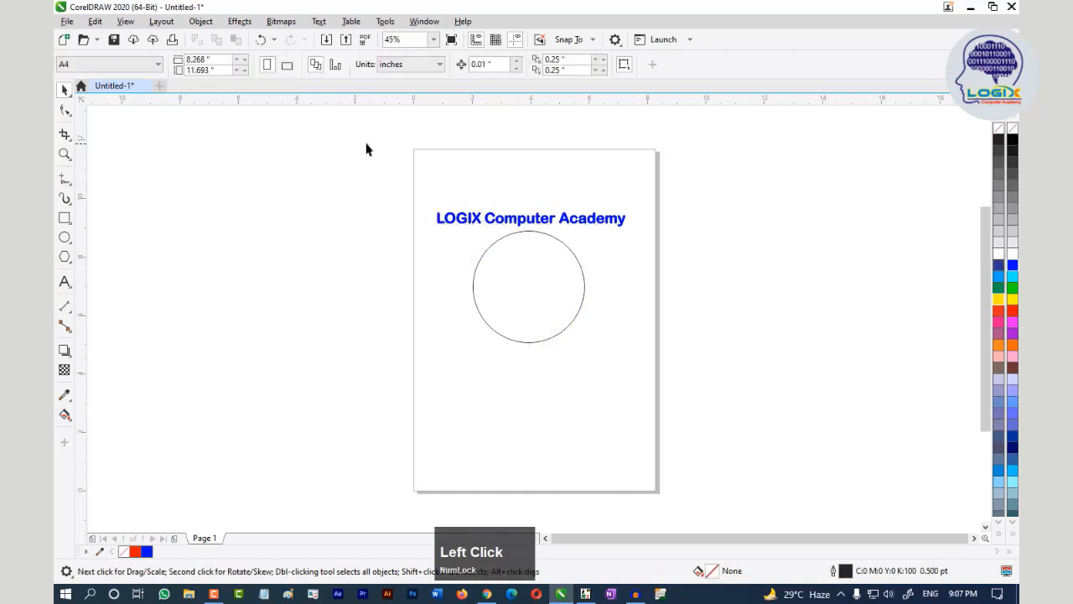
- Select the text and circle, move both down to about Y 6.84 inches, and fit the text to the circle's path
{"action": "left_click_drag", "start_coordinate": [365, 141], "coordinate": [670, 400]}
{"action": "left_click_drag", "start_coordinate": [670, 400], "coordinate": [692, 408]}
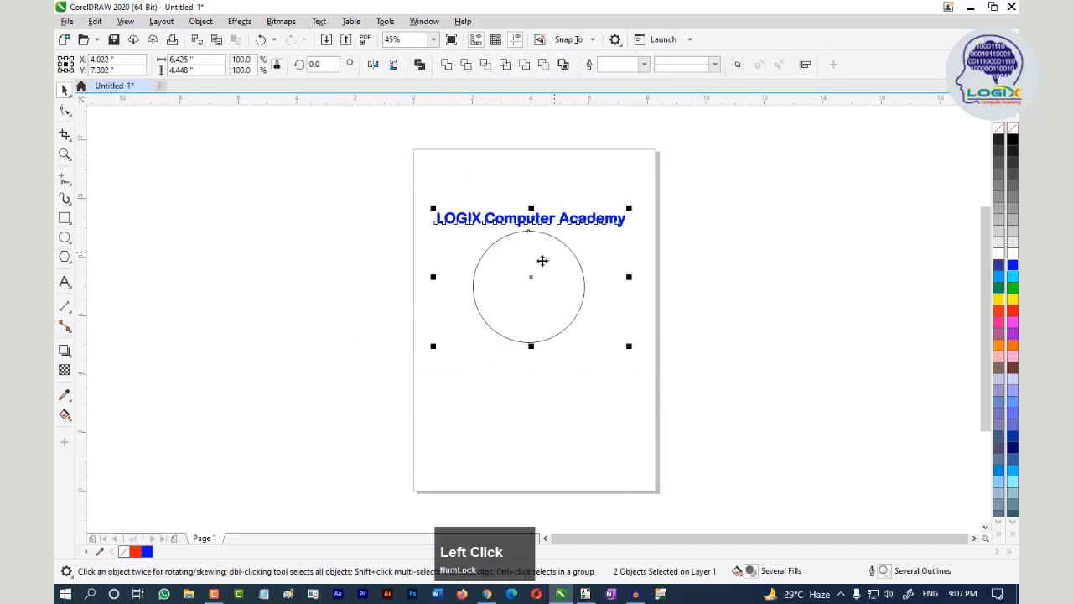
{"action": "mouse_move", "coordinate": [532, 277]}
{"action": "left_mouse_down"}
{"action": "mouse_move", "coordinate": [532, 308]}
{"action": "mouse_move", "coordinate": [535, 295]}
{"action": "left_mouse_up"}
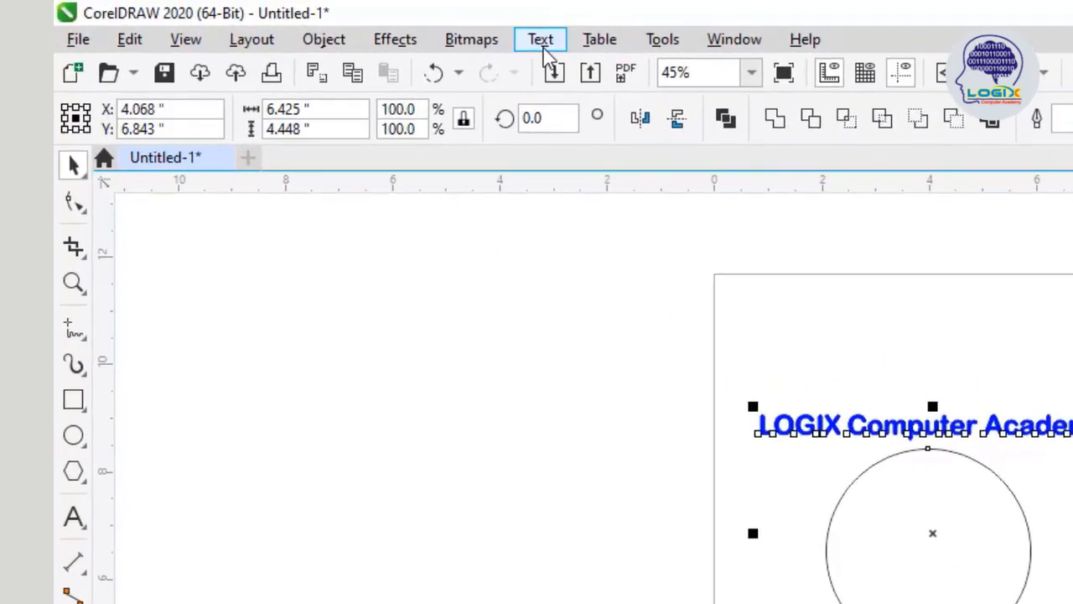
{"action": "left_click", "coordinate": [541, 40]}
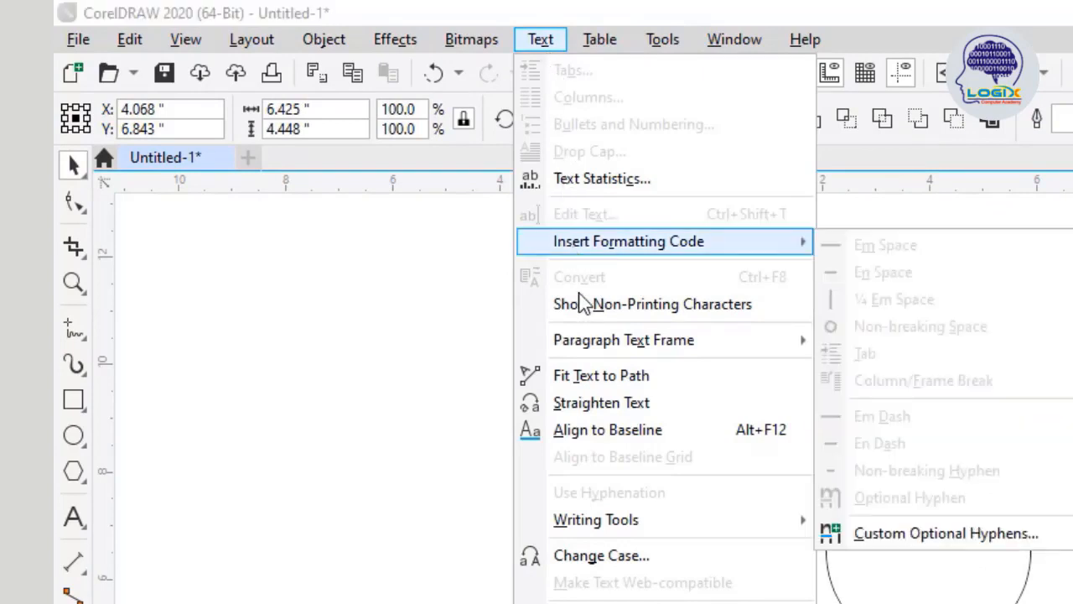
{"action": "left_click", "coordinate": [592, 384]}
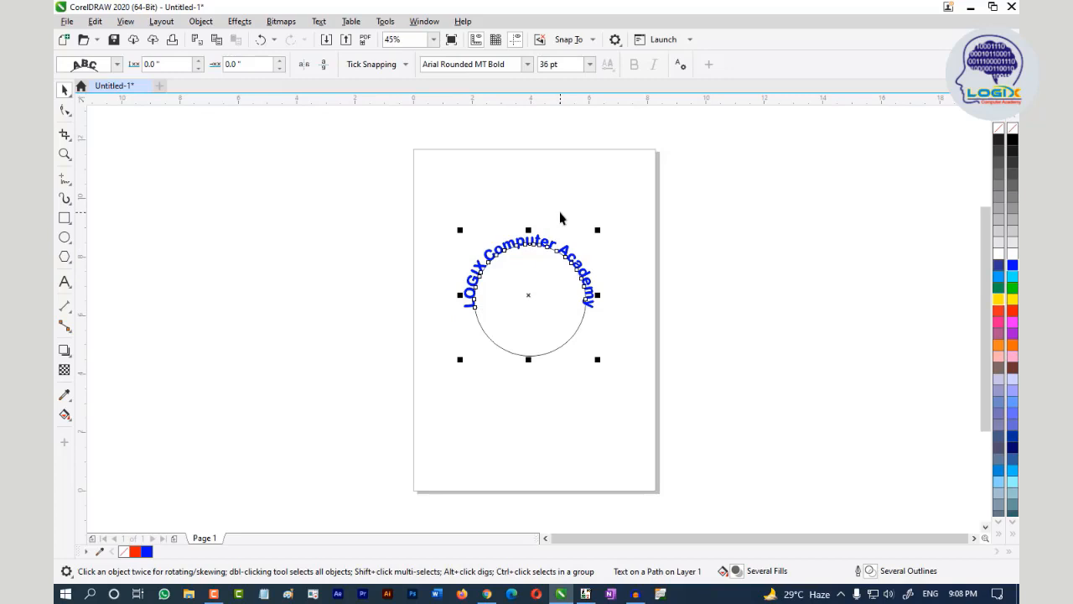
{"action": "left_click", "coordinate": [562, 186]}
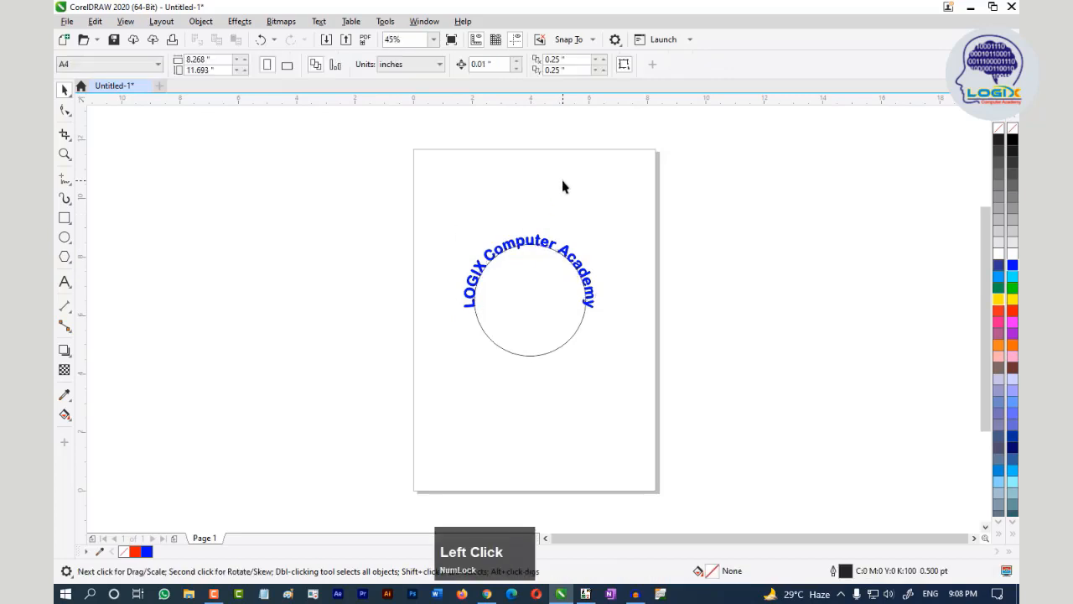
- Move the curved text inside the circle, centred along its upper arc with a path distance of about -0.36 inches
{"action": "left_click", "coordinate": [539, 242]}
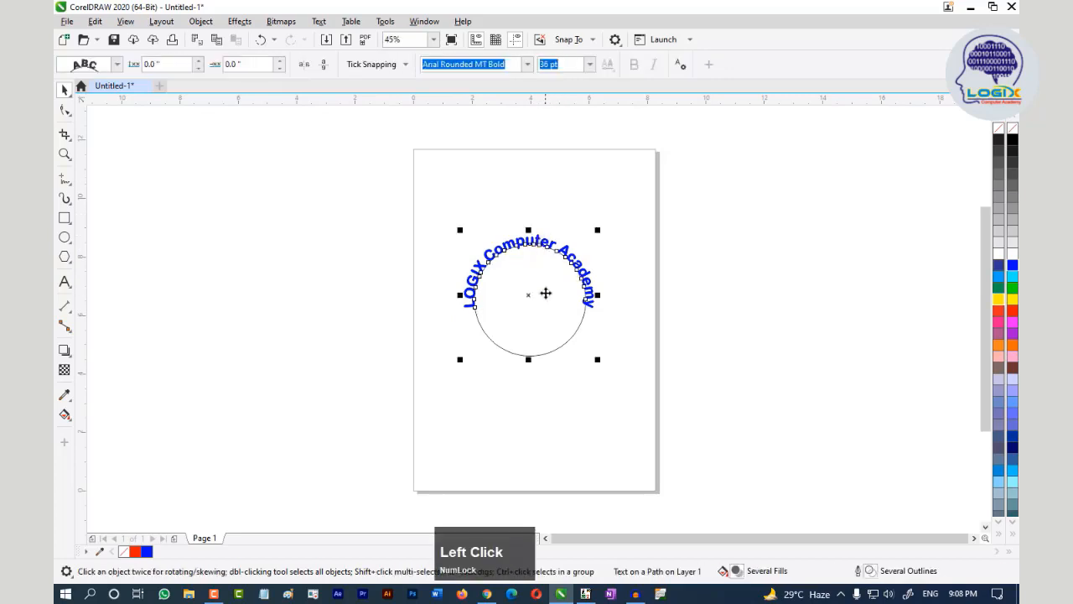
{"action": "mouse_move", "coordinate": [536, 261]}
{"action": "left_mouse_down"}
{"action": "mouse_move", "coordinate": [529, 182]}
{"action": "mouse_move", "coordinate": [530, 250]}
{"action": "left_mouse_up"}
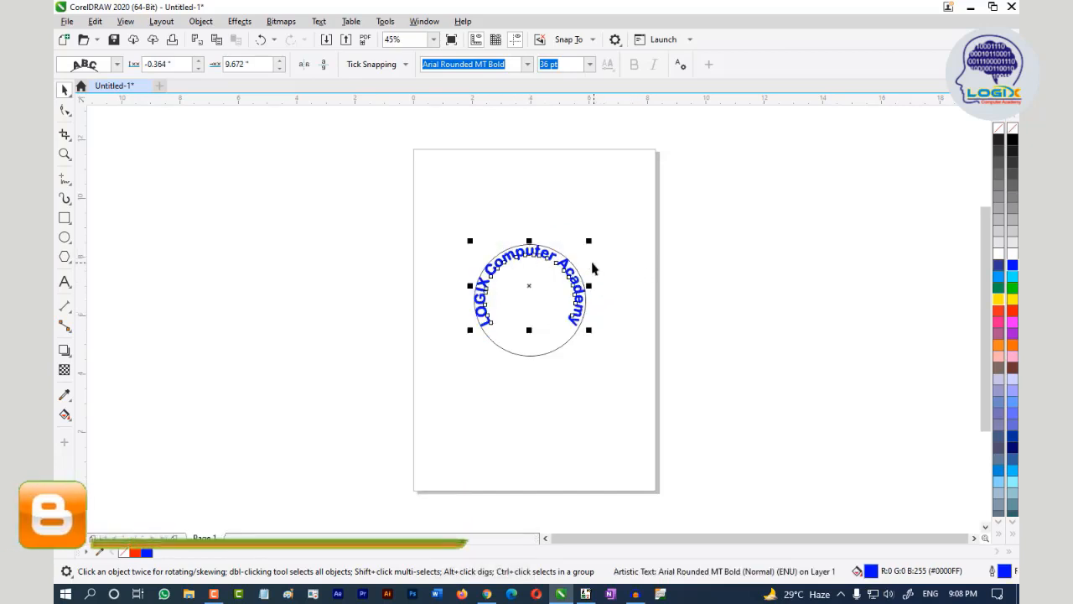
{"action": "left_click_drag", "start_coordinate": [530, 249], "coordinate": [529, 257]}
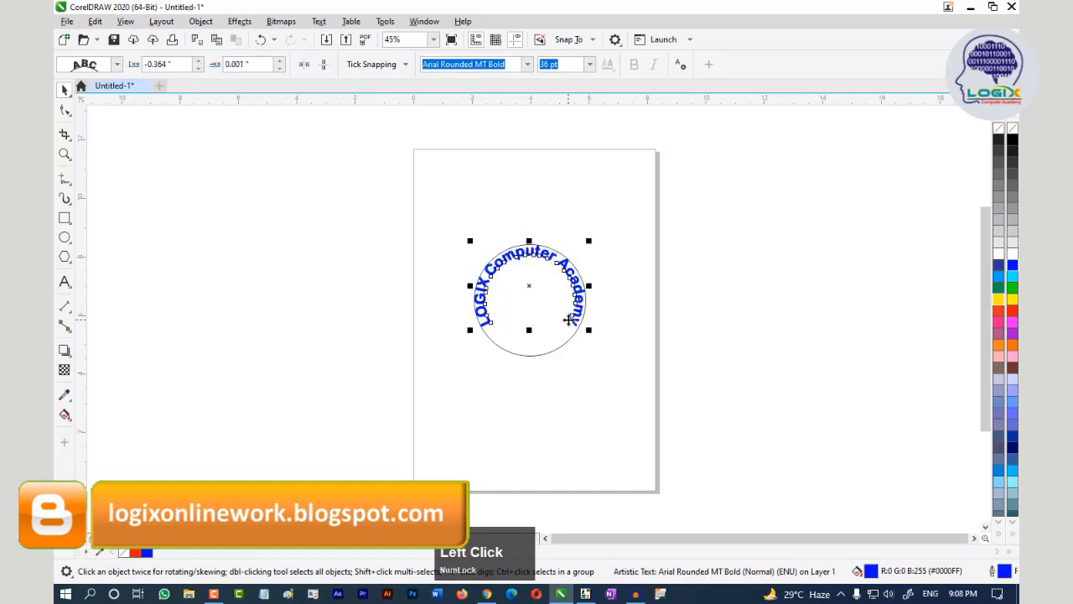
- Try font sizes of 24 pt and 30 pt on the curved "LOGIX Computer Academy" text
{"action": "left_click", "coordinate": [591, 65]}
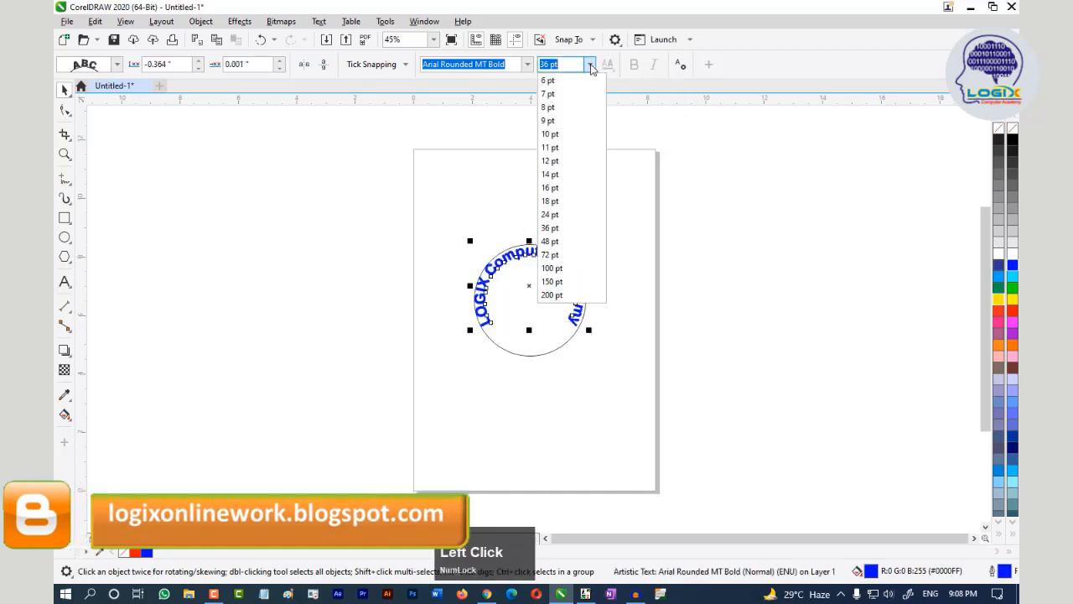
{"action": "left_click", "coordinate": [555, 214]}
{"action": "left_click", "coordinate": [568, 64]}
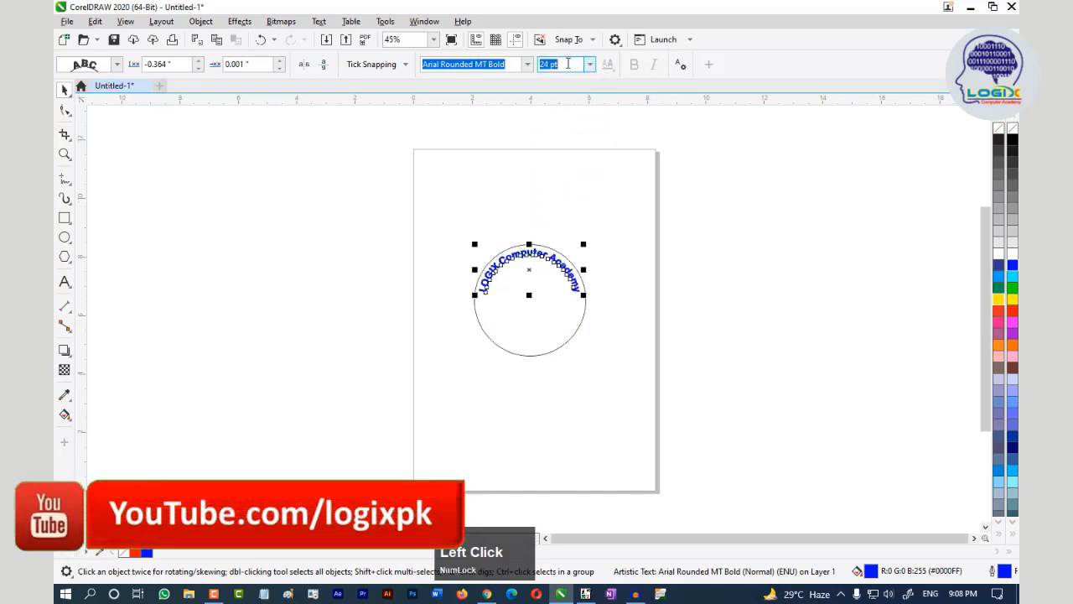
{"action": "type", "text": "30"}
{"action": "key", "text": "Return"}
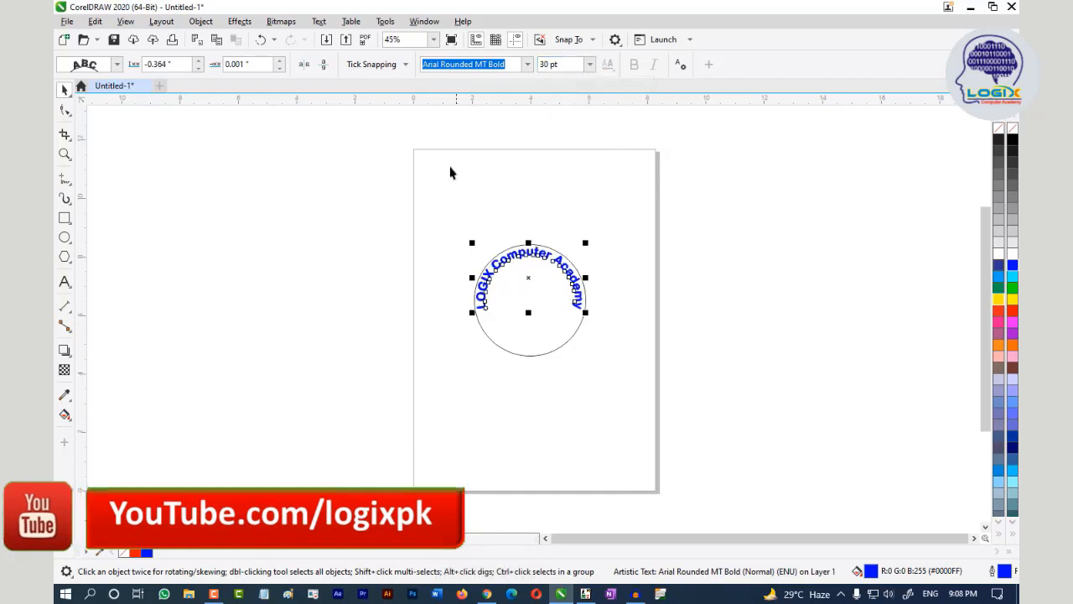
- Place a horizontal guideline across the middle of the circle at about Y 6.59 inches
{"action": "left_click", "coordinate": [577, 337]}
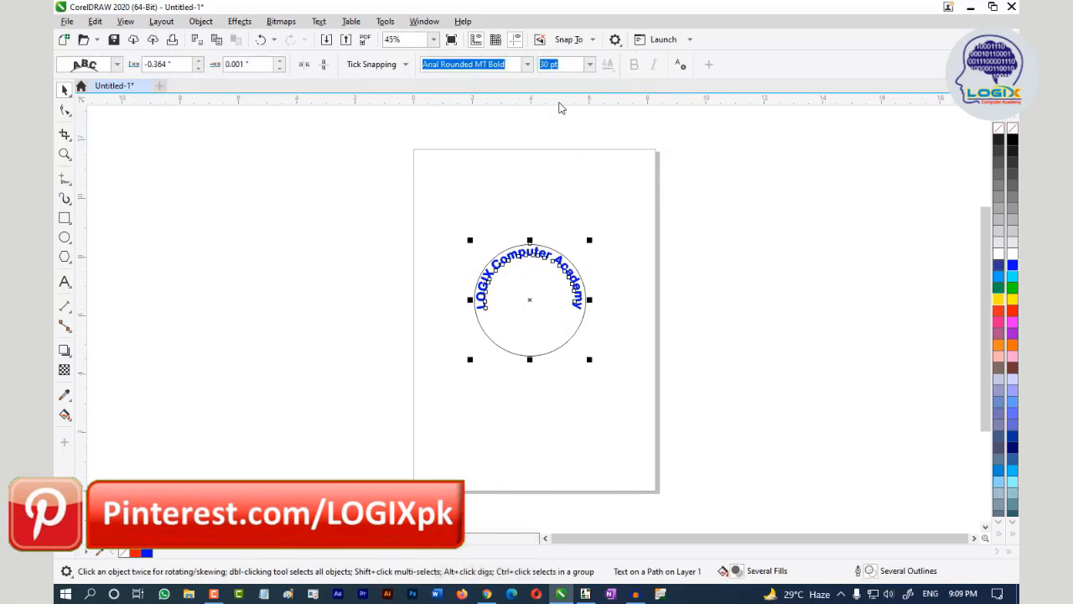
{"action": "left_click", "coordinate": [561, 108]}
{"action": "left_click_drag", "start_coordinate": [561, 108], "coordinate": [568, 298]}
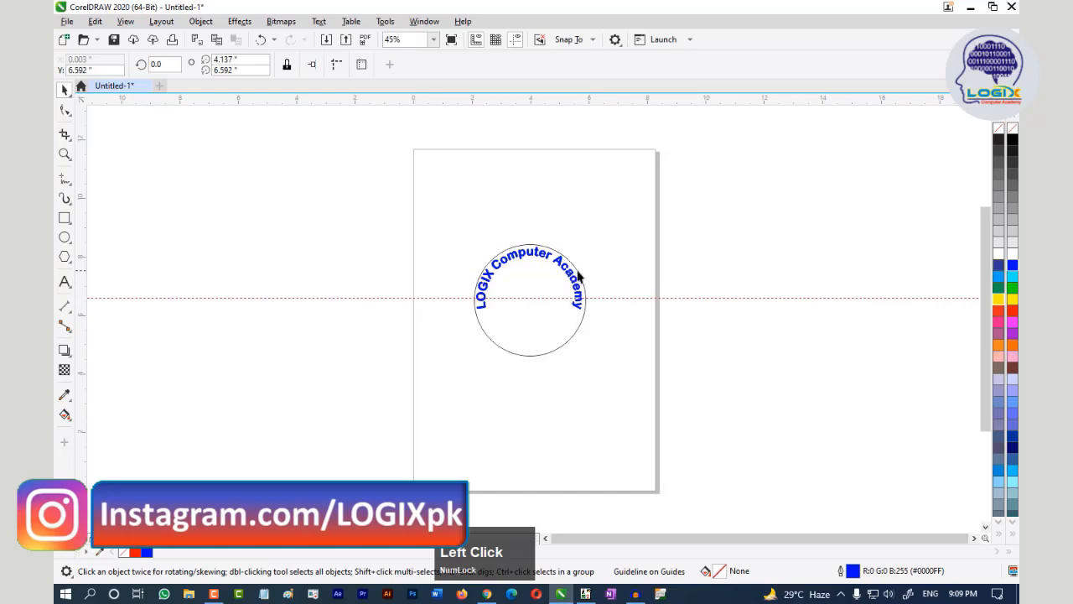
- Set the font size of the curved text inside the circle to 28 pt
{"action": "left_click", "coordinate": [571, 276]}
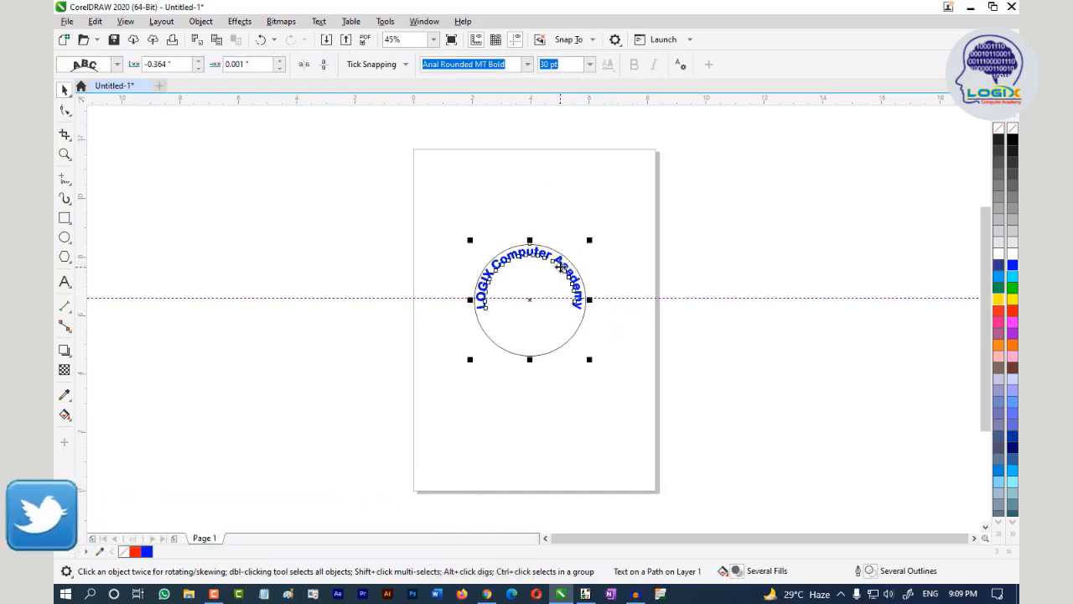
{"action": "left_click", "coordinate": [567, 64]}
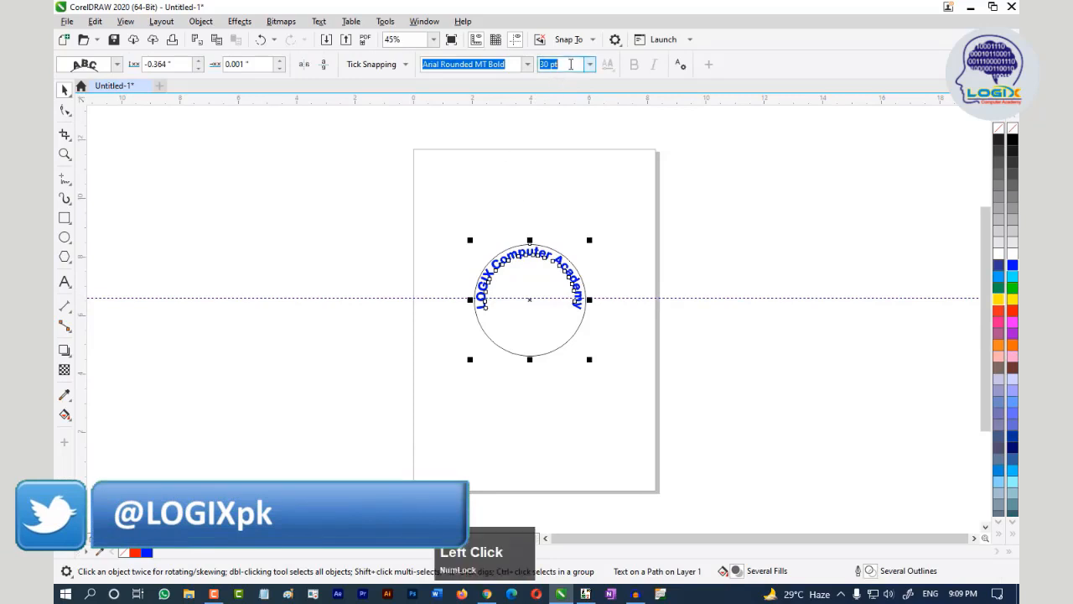
{"action": "double_click", "coordinate": [568, 64]}
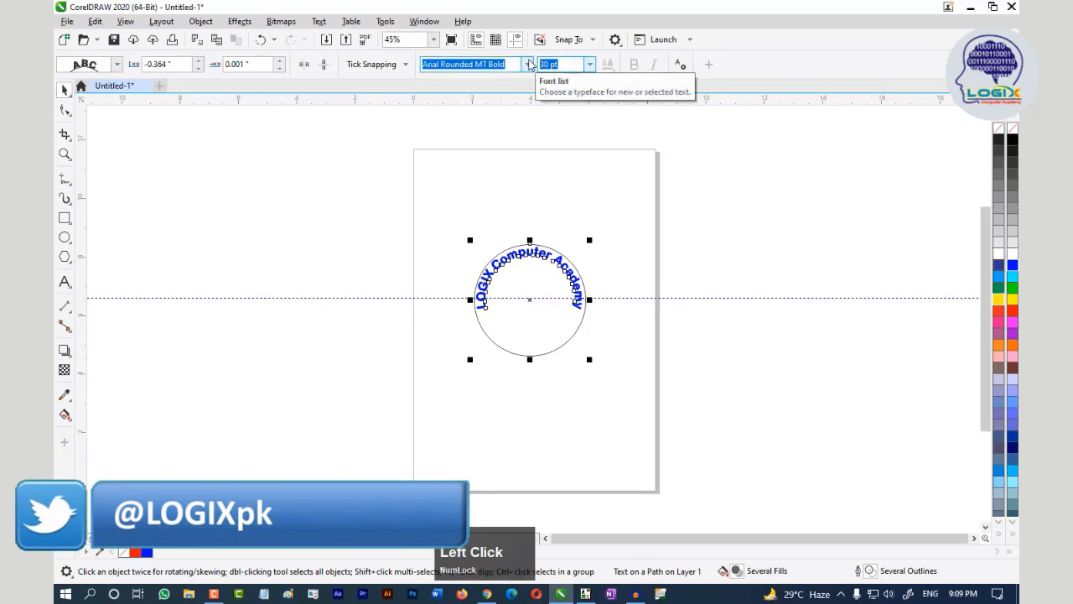
{"action": "type", "text": "28"}
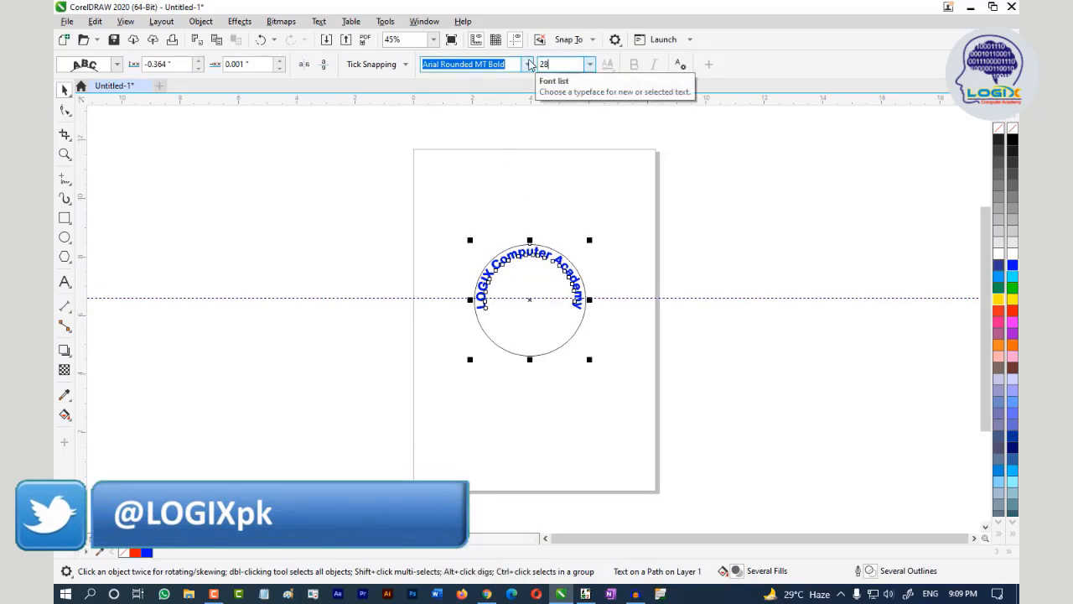
{"action": "key", "text": "Return"}
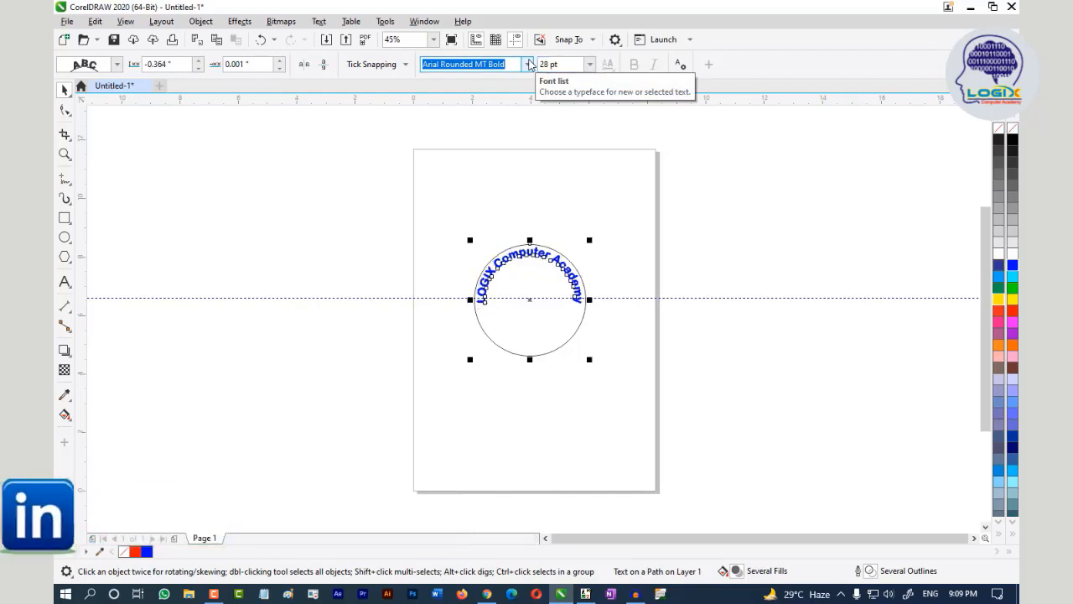
- Try a 27 pt font size on the curved text and set it back to 28 pt
{"action": "left_click", "coordinate": [560, 64]}
{"action": "left_click", "coordinate": [562, 62]}
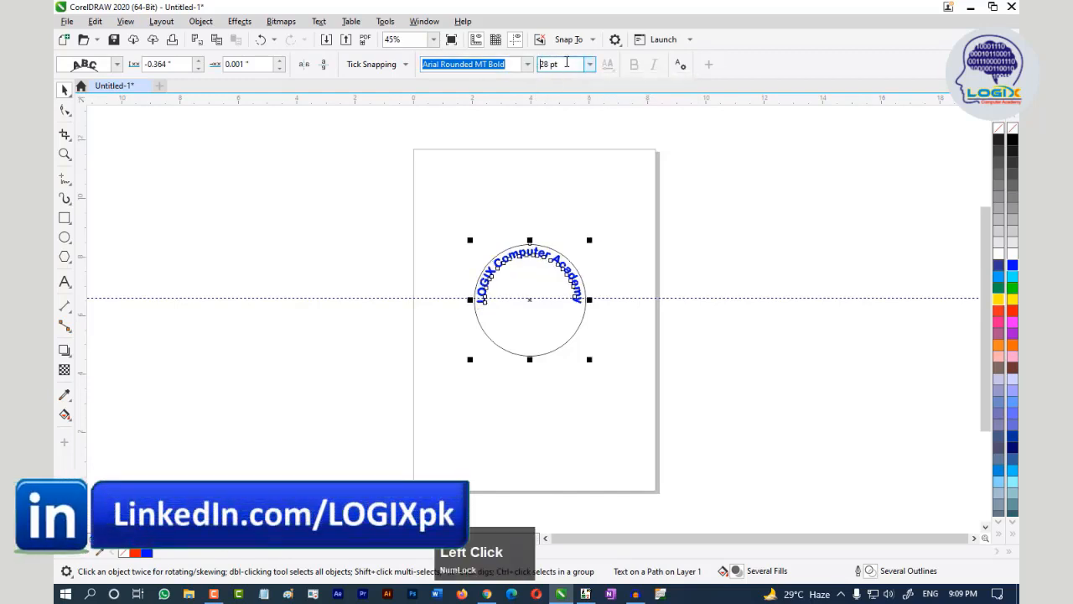
{"action": "left_click", "coordinate": [558, 64]}
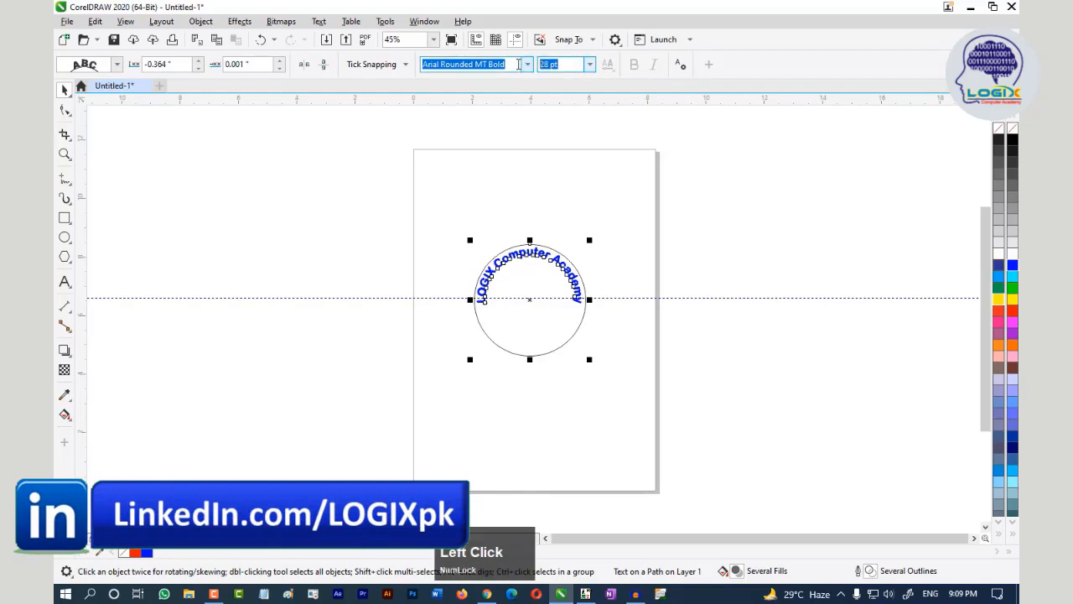
{"action": "type", "text": "27"}
{"action": "key", "text": "Return"}
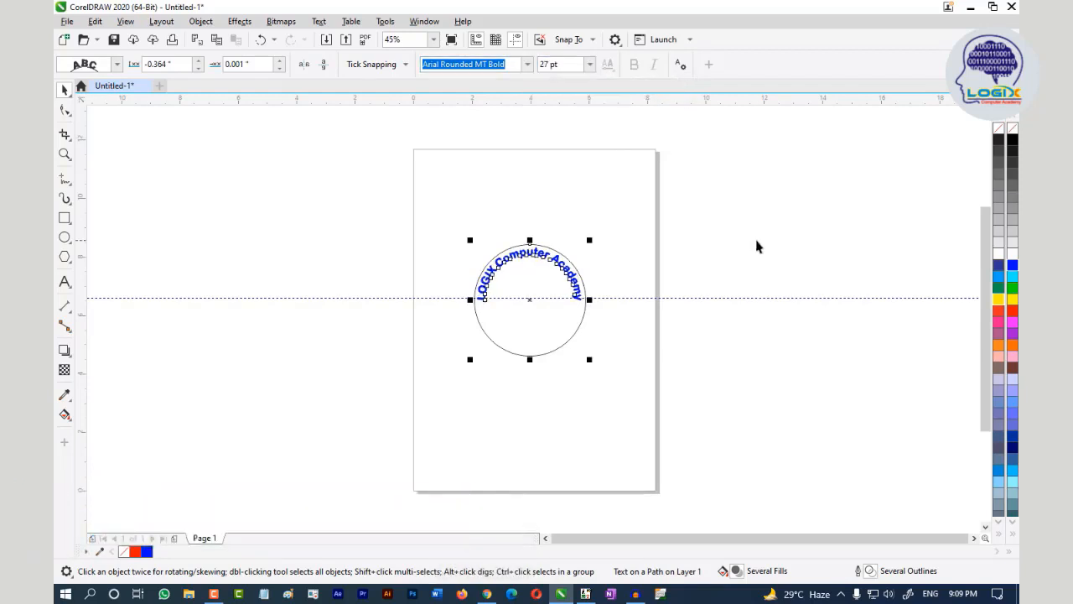
{"action": "left_click", "coordinate": [569, 64]}
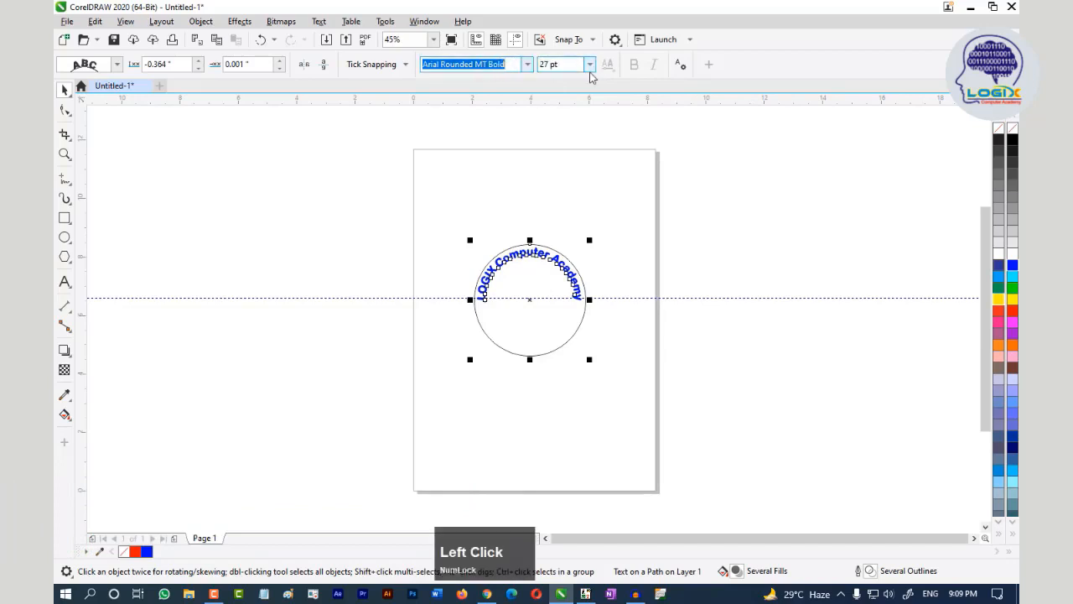
{"action": "type", "text": "2"}
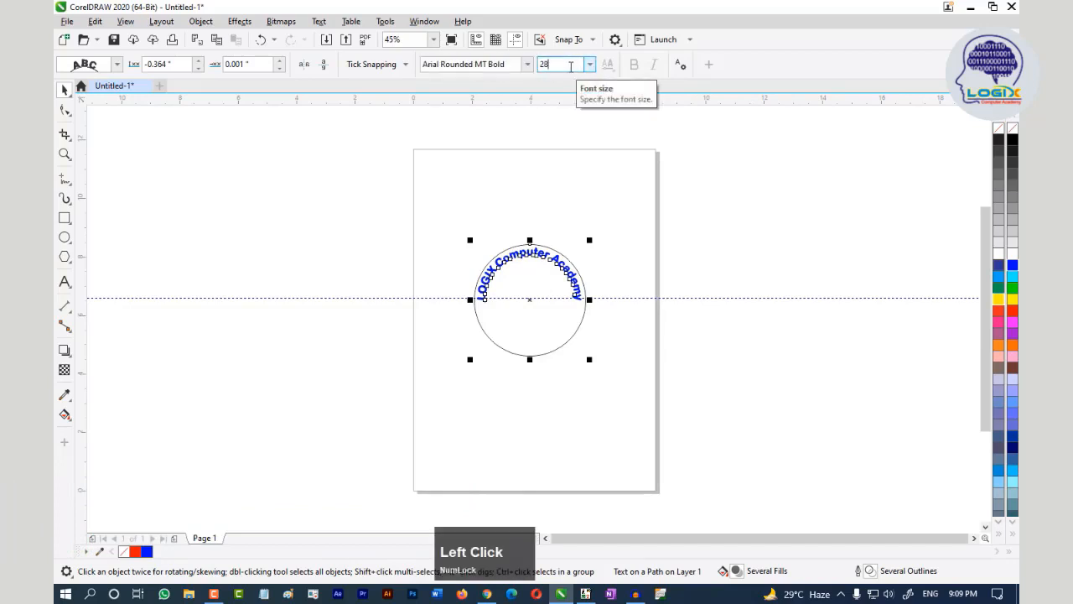
{"action": "type", "text": "8"}
{"action": "key", "text": "Return"}
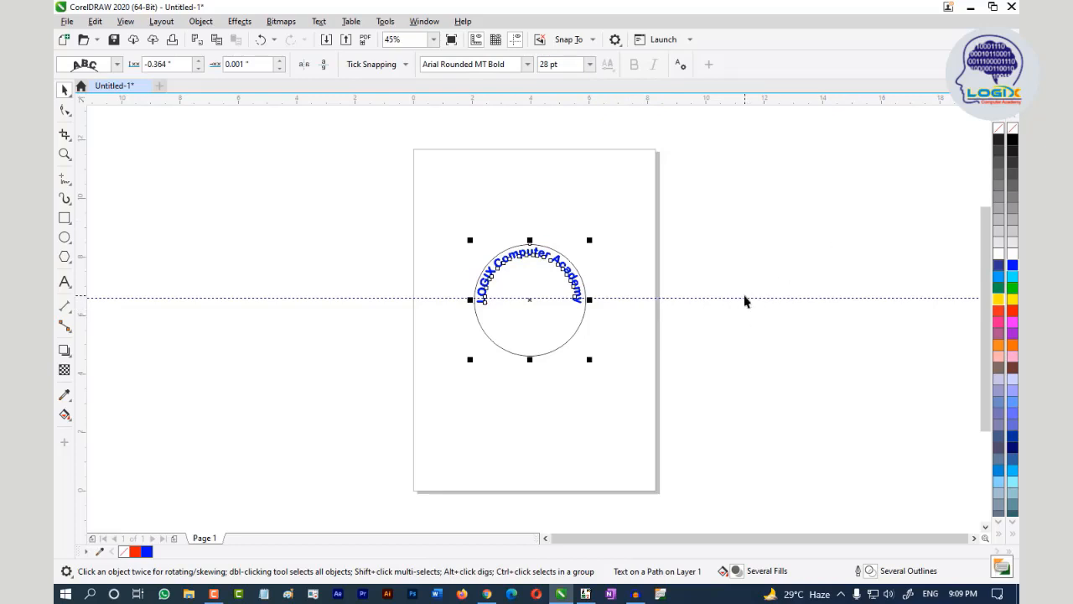
- Move the horizontal guideline off the circle to above the page, at about Y 12.12 inches
{"action": "left_click", "coordinate": [726, 256]}
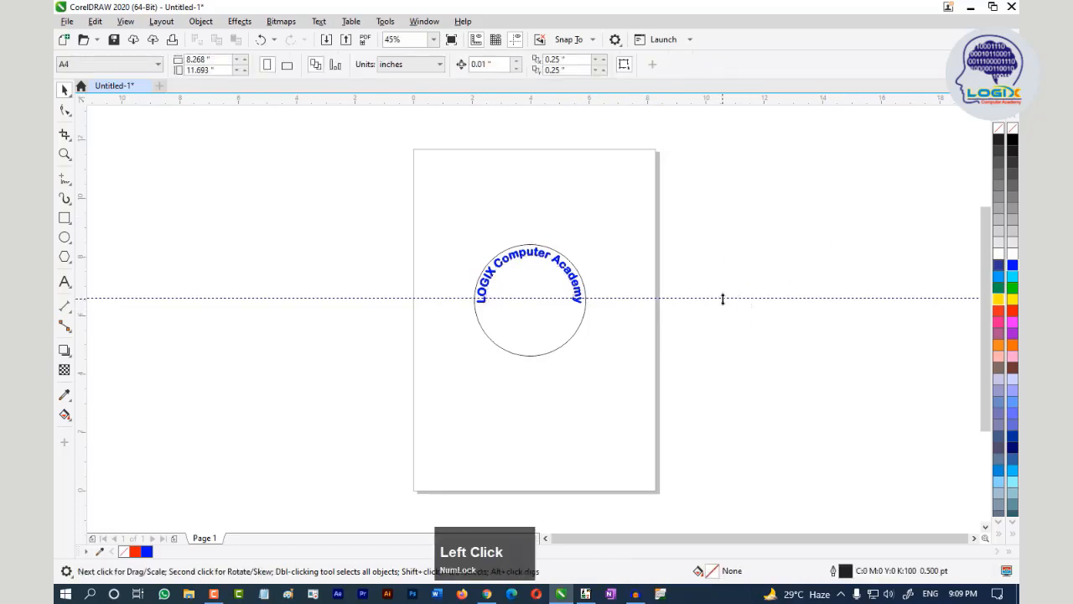
{"action": "left_click_drag", "start_coordinate": [723, 299], "coordinate": [723, 136]}
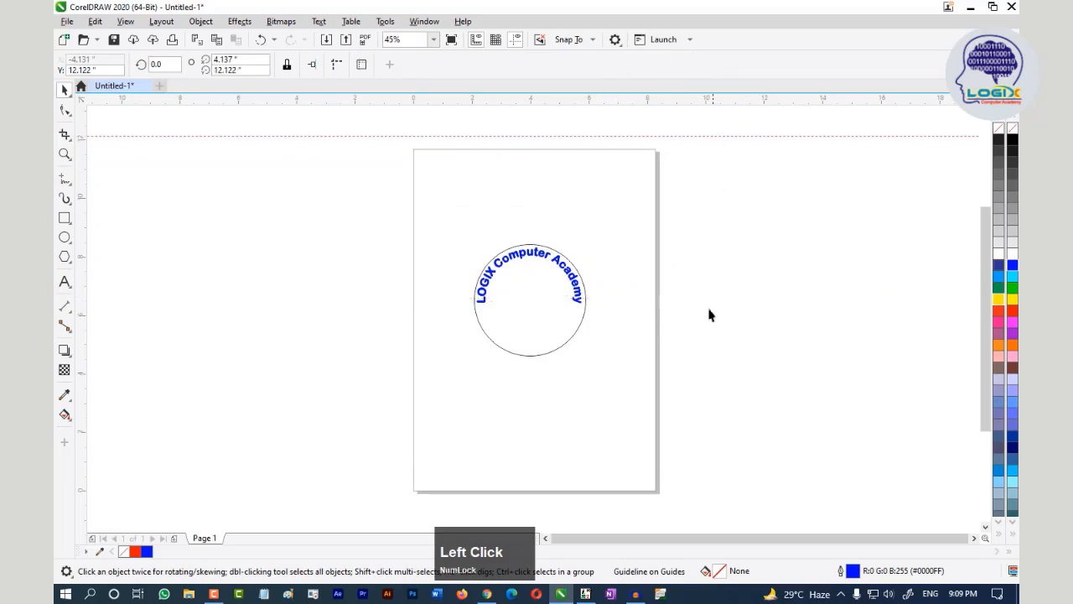
{"action": "left_click", "coordinate": [65, 282]}
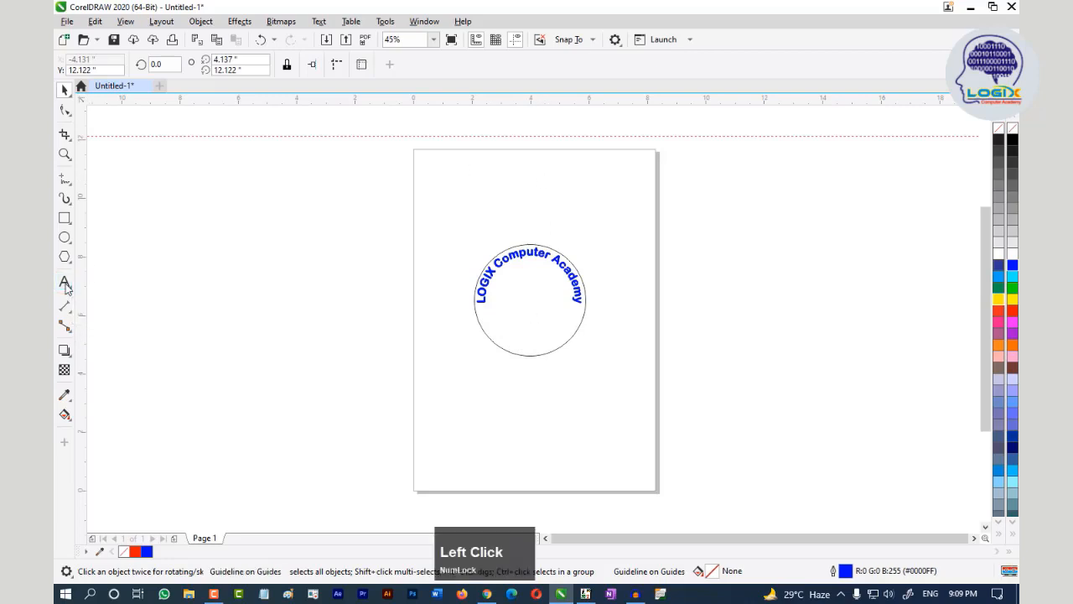
{"action": "left_click", "coordinate": [494, 379]}
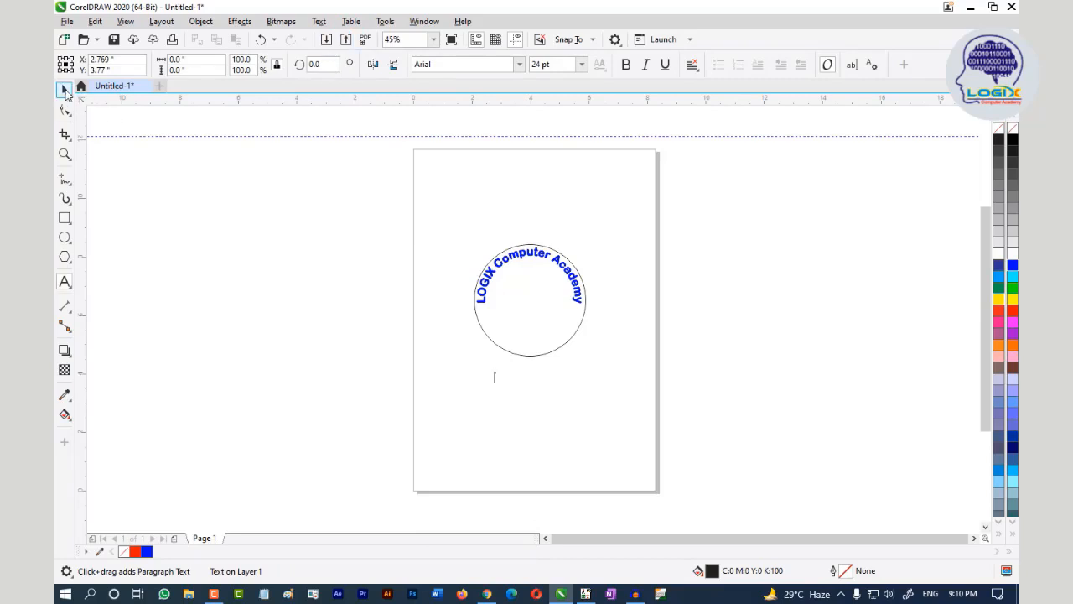
{"action": "left_click", "coordinate": [66, 90]}
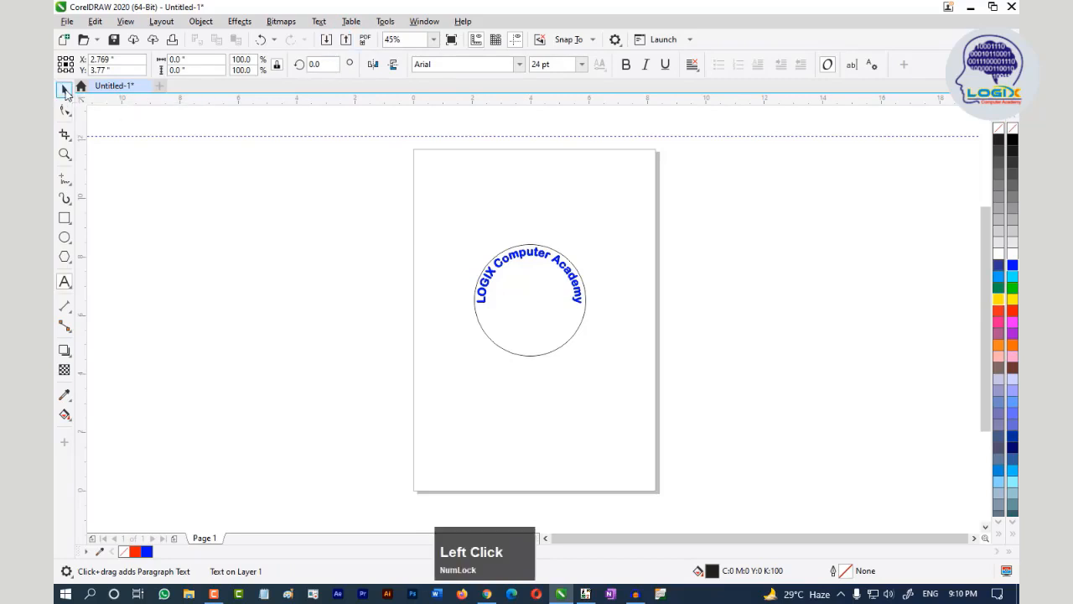
{"action": "left_click", "coordinate": [548, 417]}
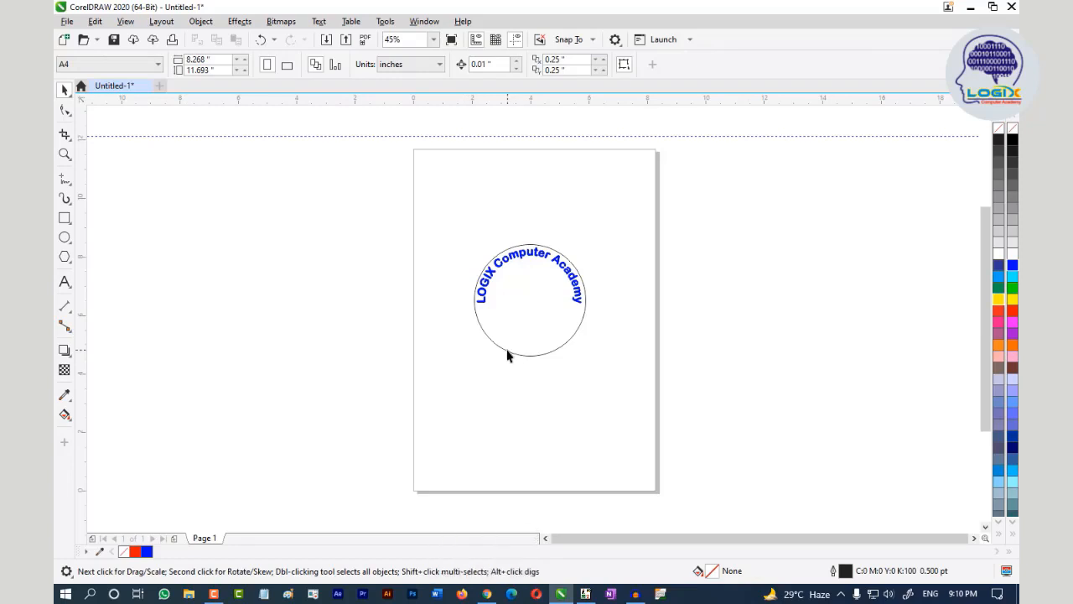
- Add the text "Pakistan" directly on the circle's path, starting on its lower-left arc
{"action": "left_click", "coordinate": [66, 285]}
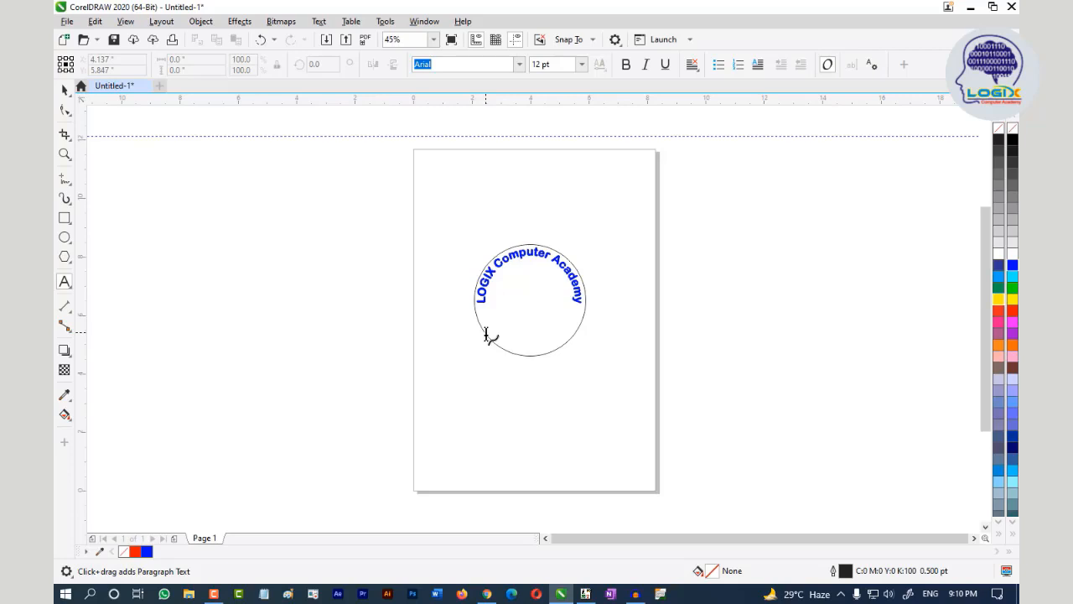
{"action": "left_click", "coordinate": [485, 335]}
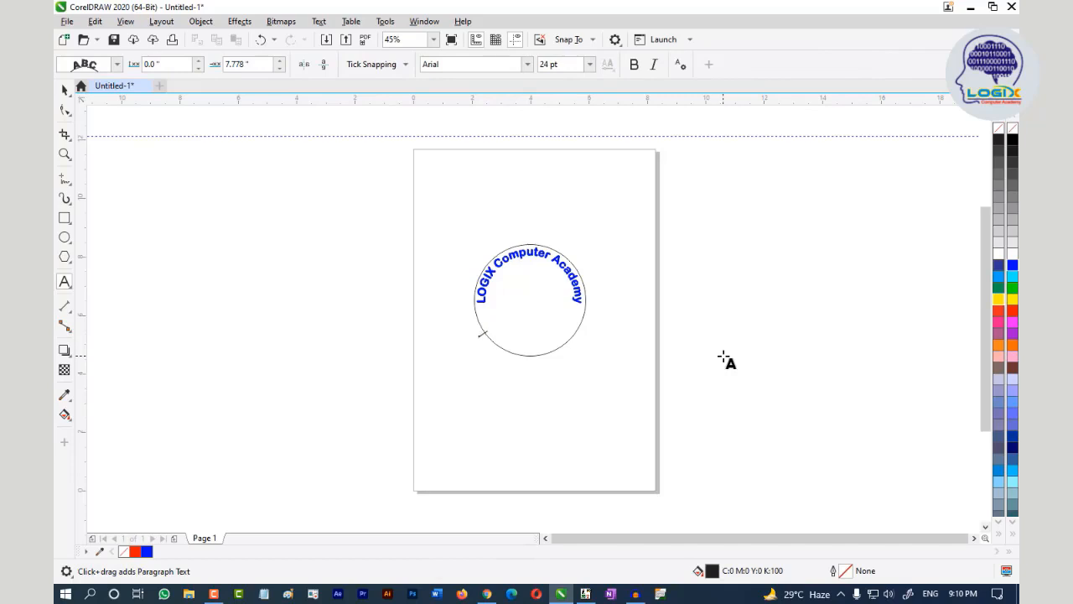
{"action": "type", "text": "Pakis"}
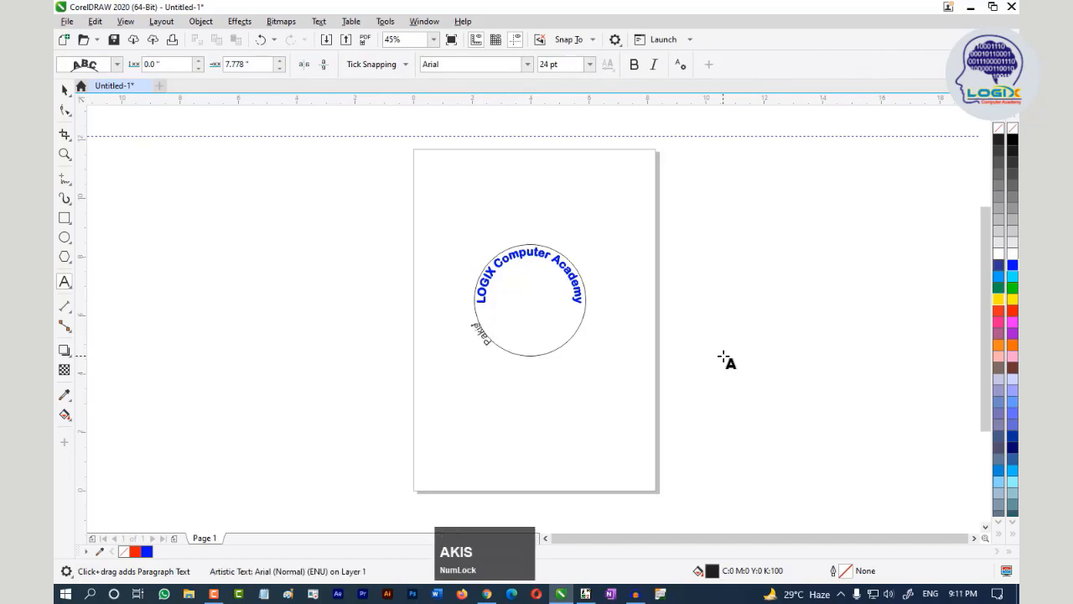
{"action": "type", "text": "tan"}
{"action": "key", "text": "Escape"}
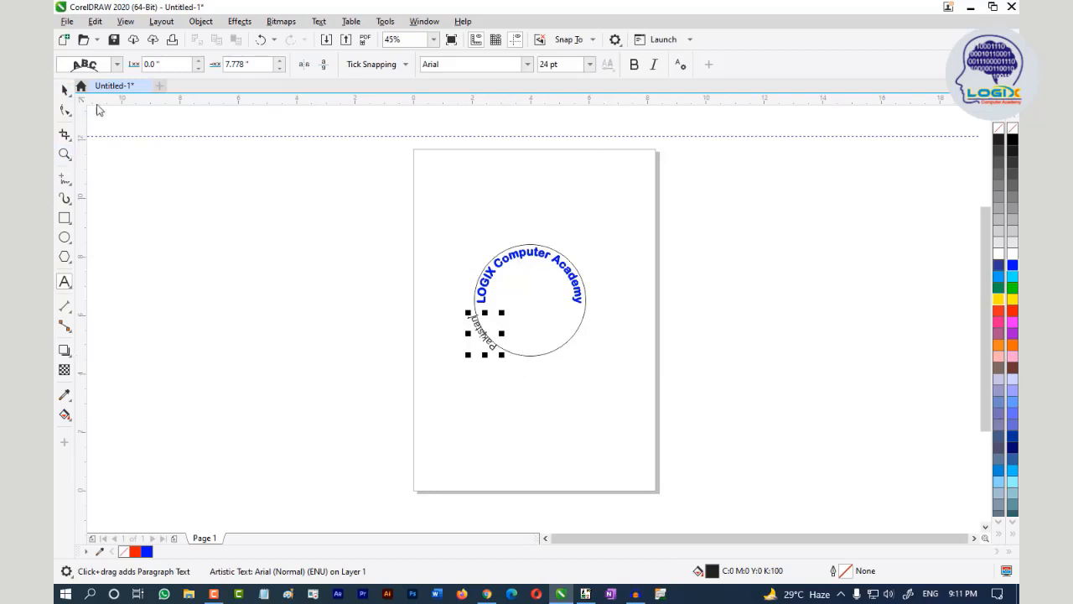
- Check the font name and font size used by the curved "LOGIX Computer Academy" text
{"action": "left_click", "coordinate": [64, 90]}
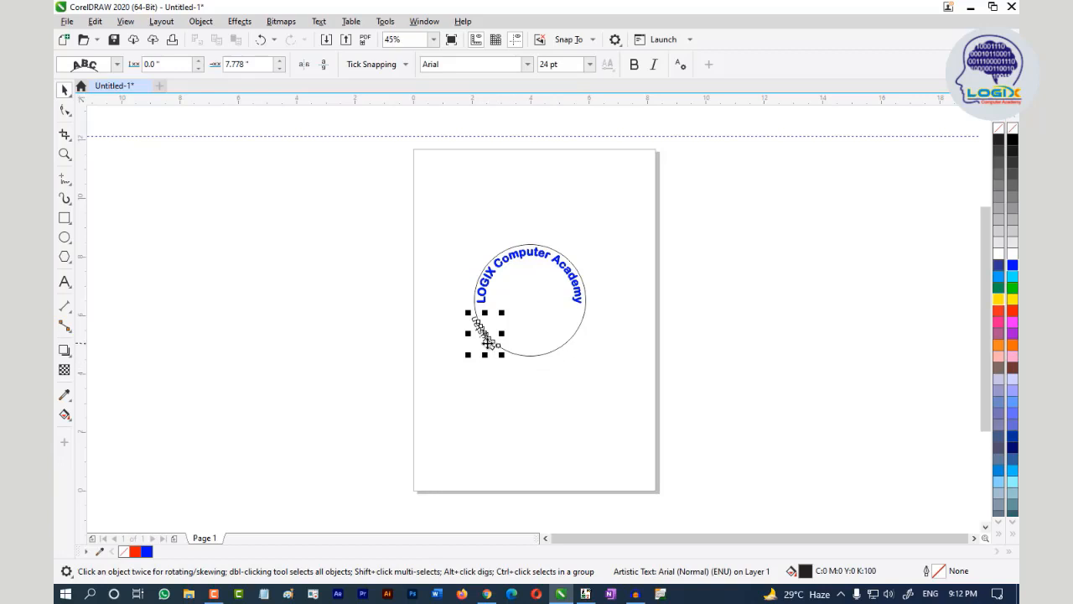
{"action": "left_click", "coordinate": [555, 267]}
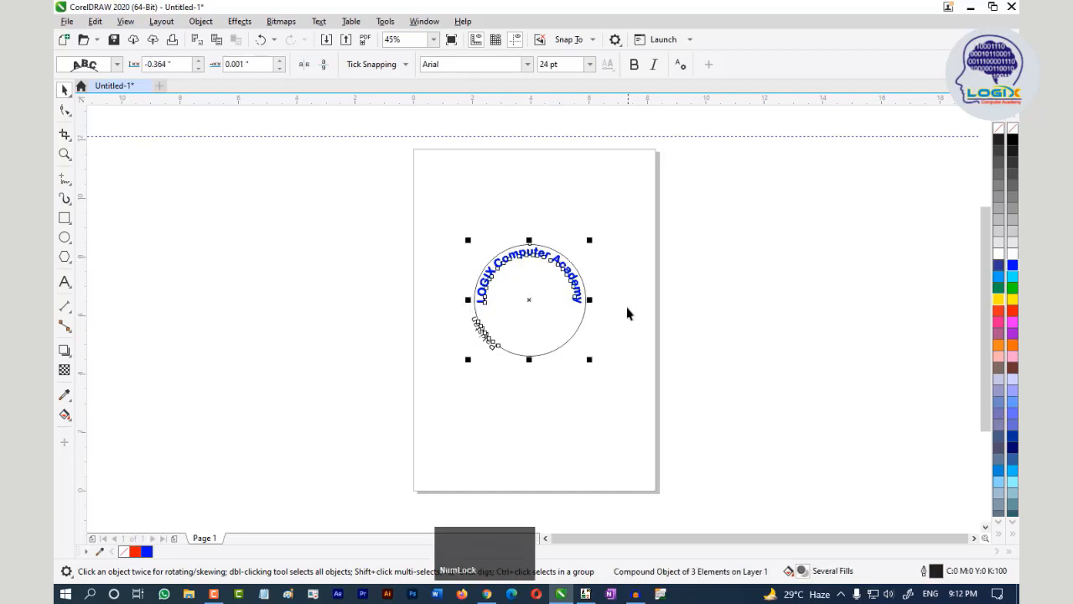
{"action": "left_click", "coordinate": [65, 282]}
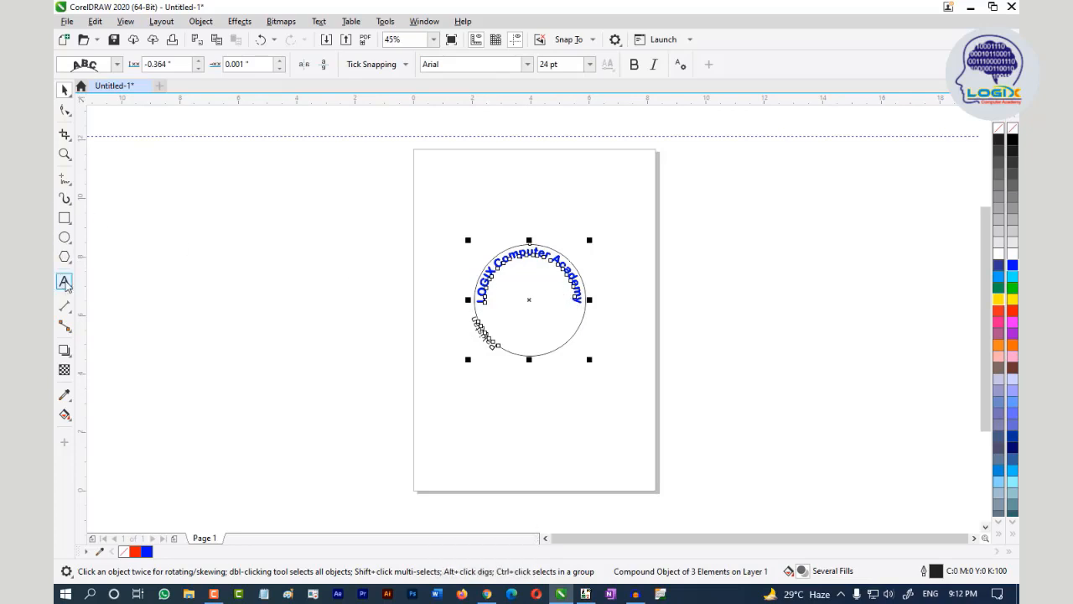
{"action": "left_click", "coordinate": [537, 249]}
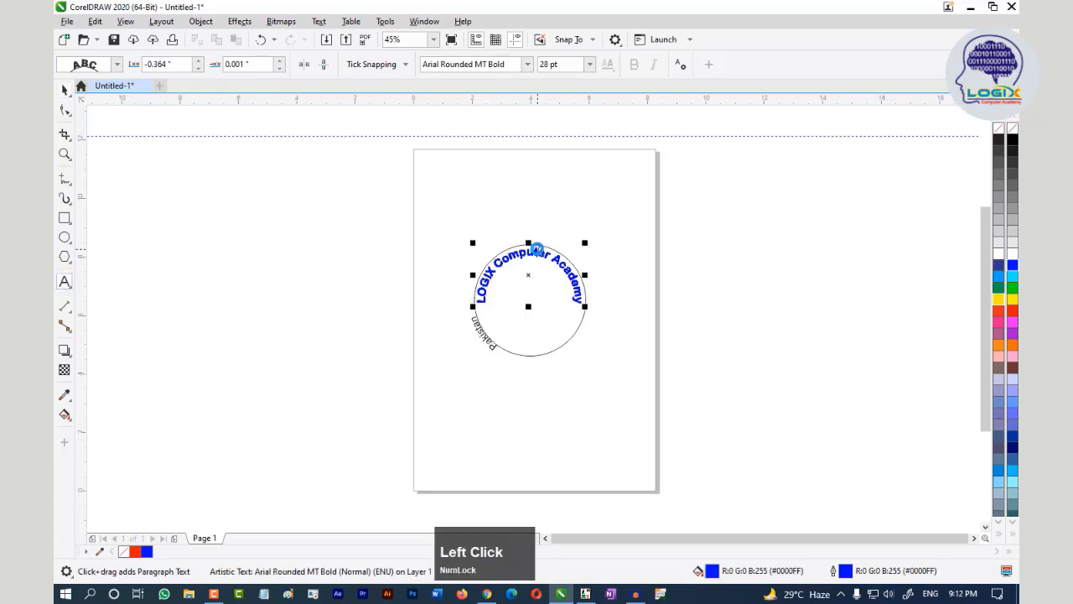
{"action": "left_click", "coordinate": [492, 64]}
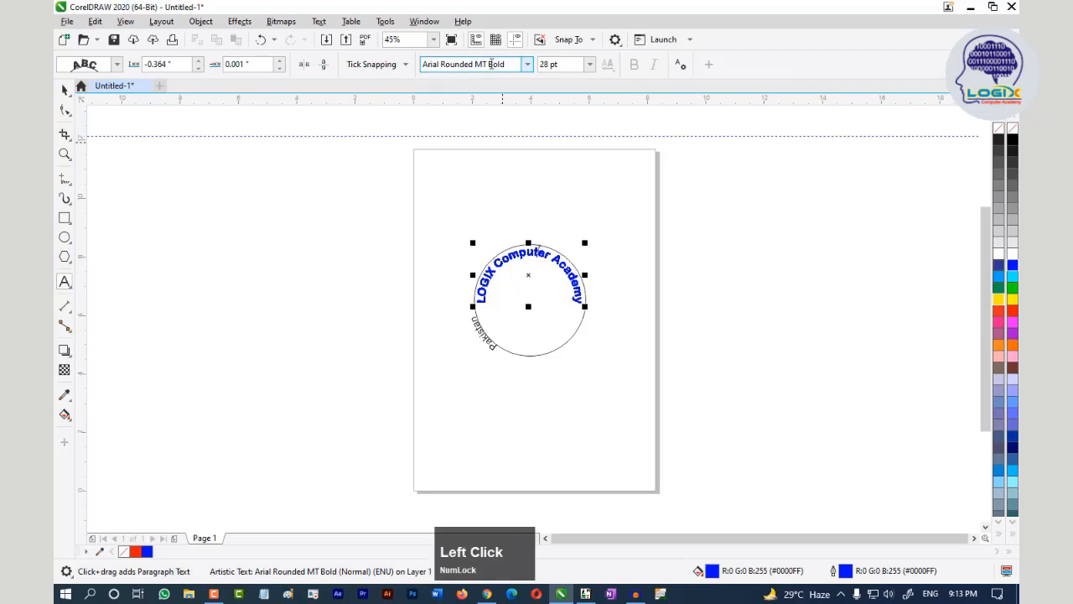
{"action": "left_click", "coordinate": [494, 64]}
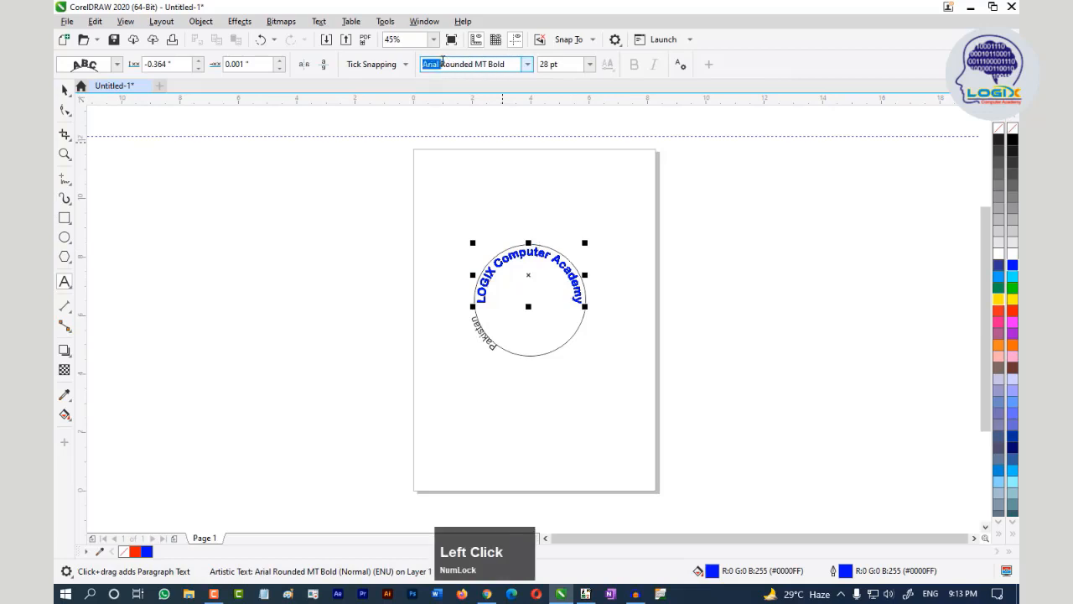
{"action": "left_click", "coordinate": [570, 63]}
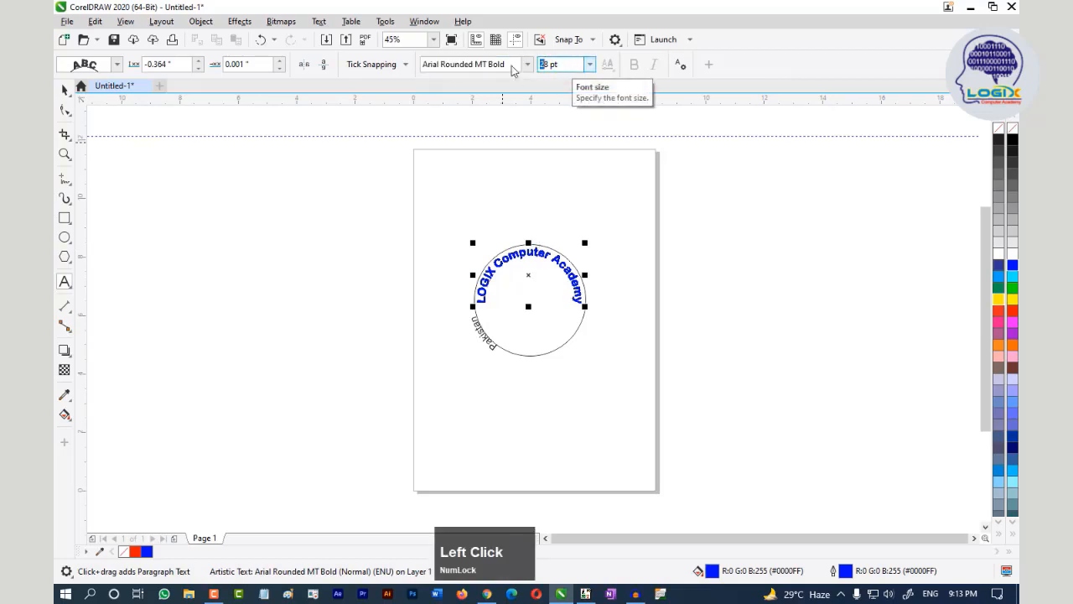
- Set the font size of the curved "Pakistan" text to 28 pt
{"action": "left_click", "coordinate": [484, 334]}
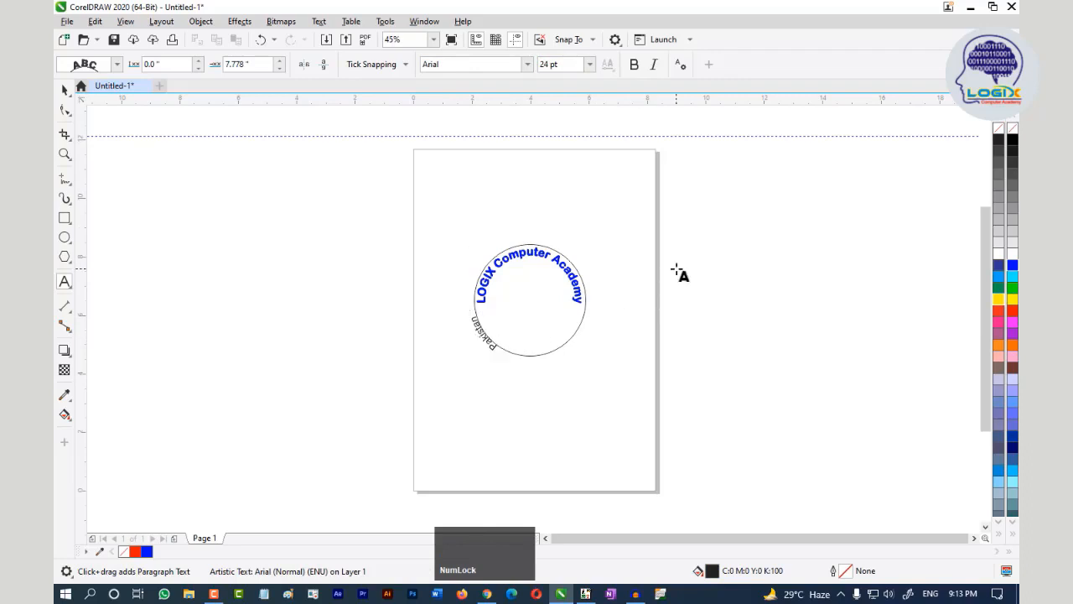
{"action": "key", "text": "ctrl+a"}
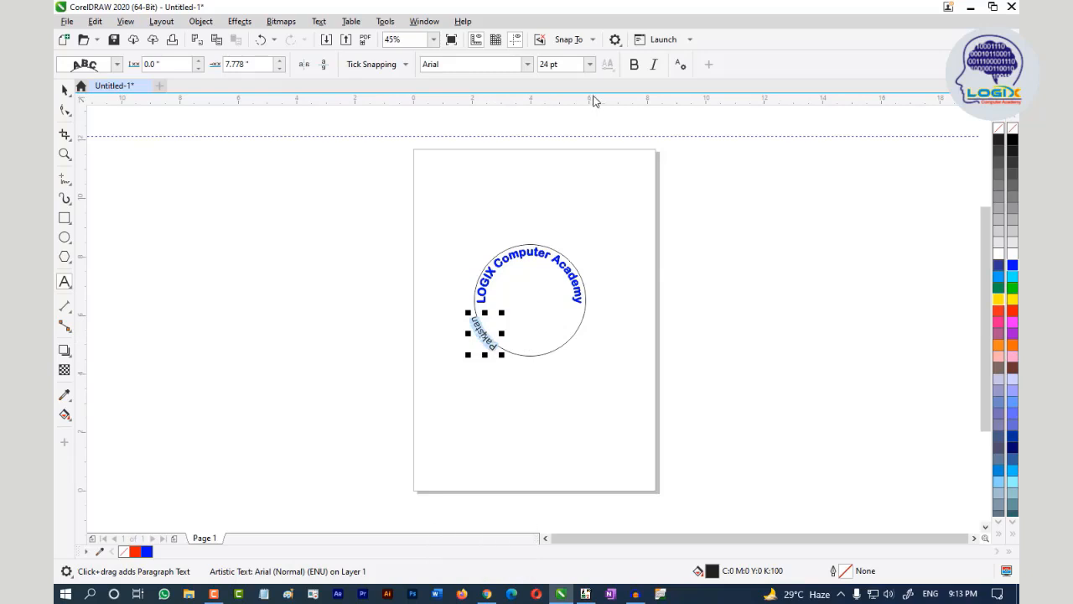
{"action": "left_click", "coordinate": [590, 64]}
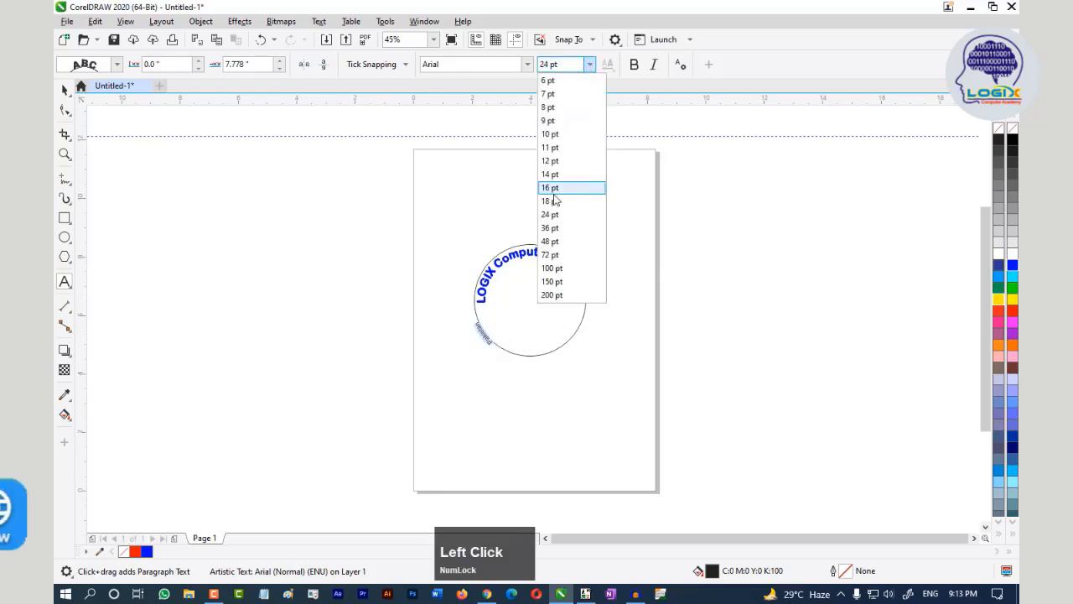
{"action": "left_click", "coordinate": [570, 65]}
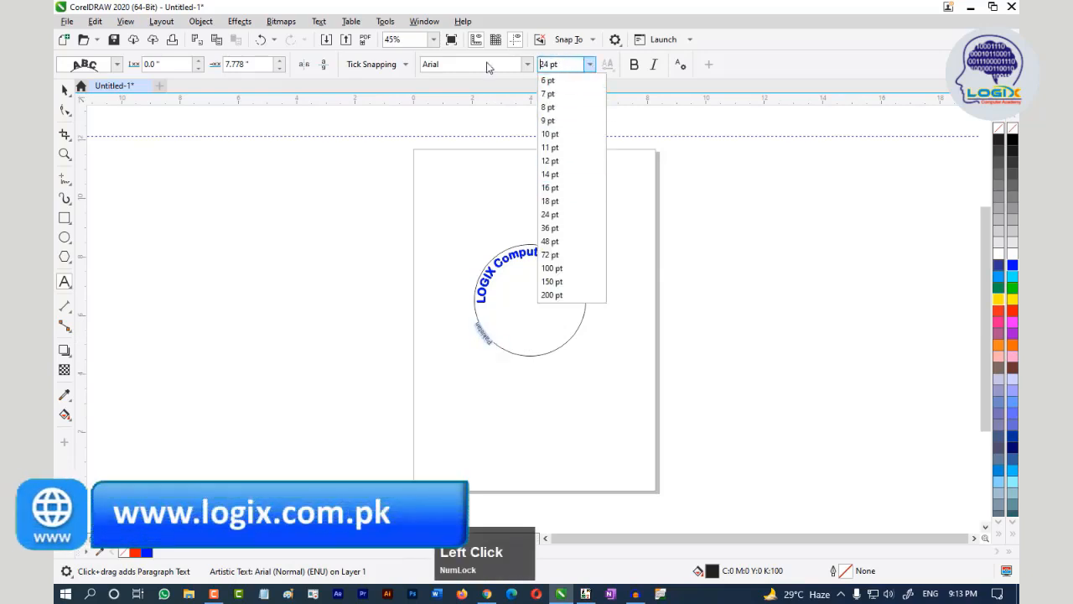
{"action": "type", "text": "28"}
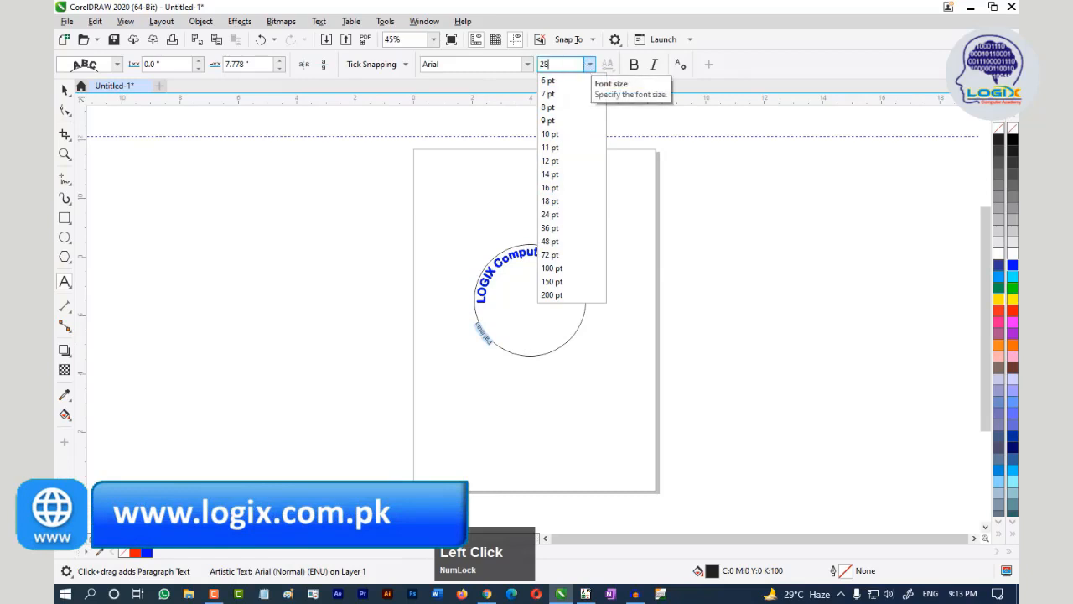
{"action": "key", "text": "Return"}
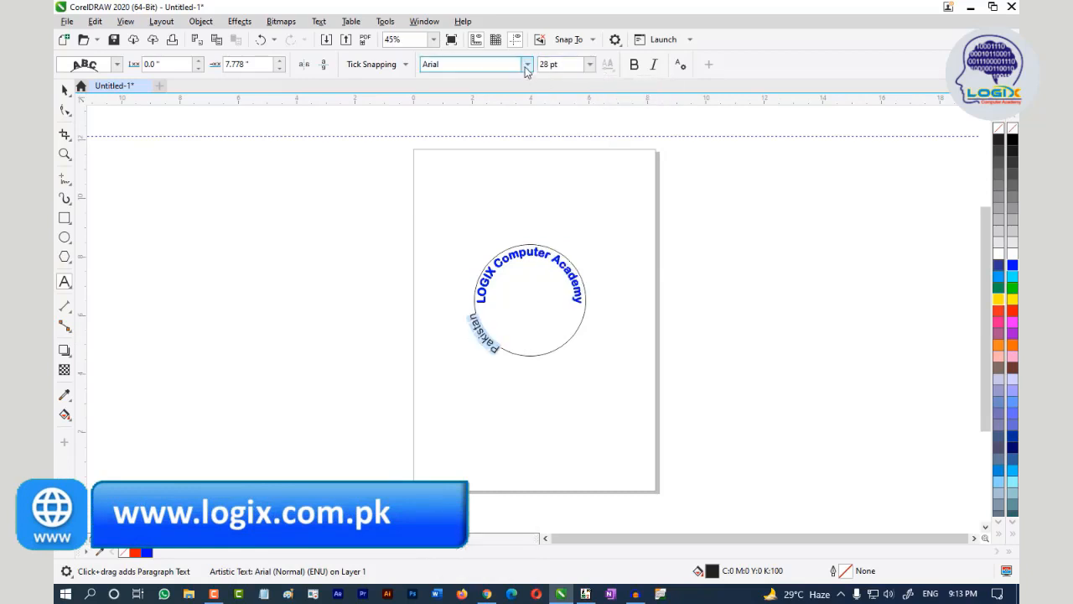
- Change the "Pakistan" text's font to Arial Rounded MT Bold and make its fill and outline red
{"action": "left_click", "coordinate": [527, 65]}
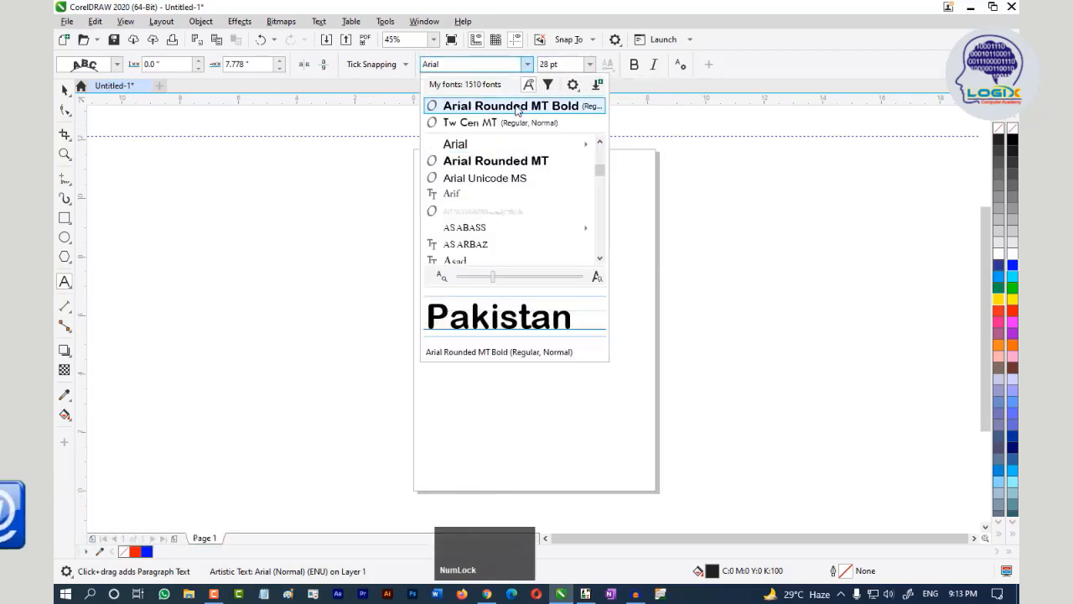
{"action": "left_click", "coordinate": [516, 109]}
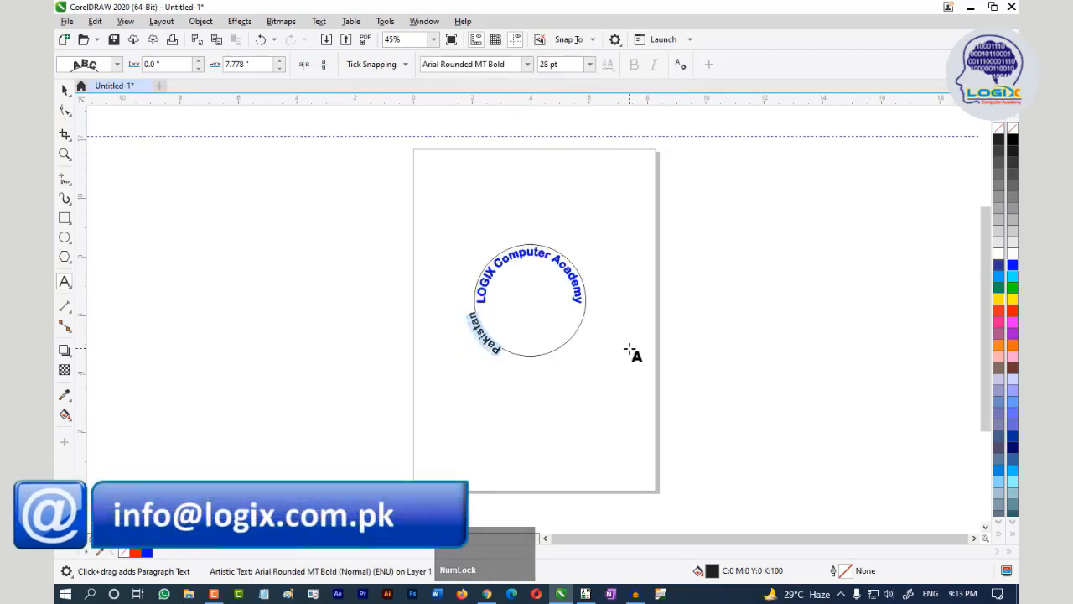
{"action": "left_click", "coordinate": [1013, 311]}
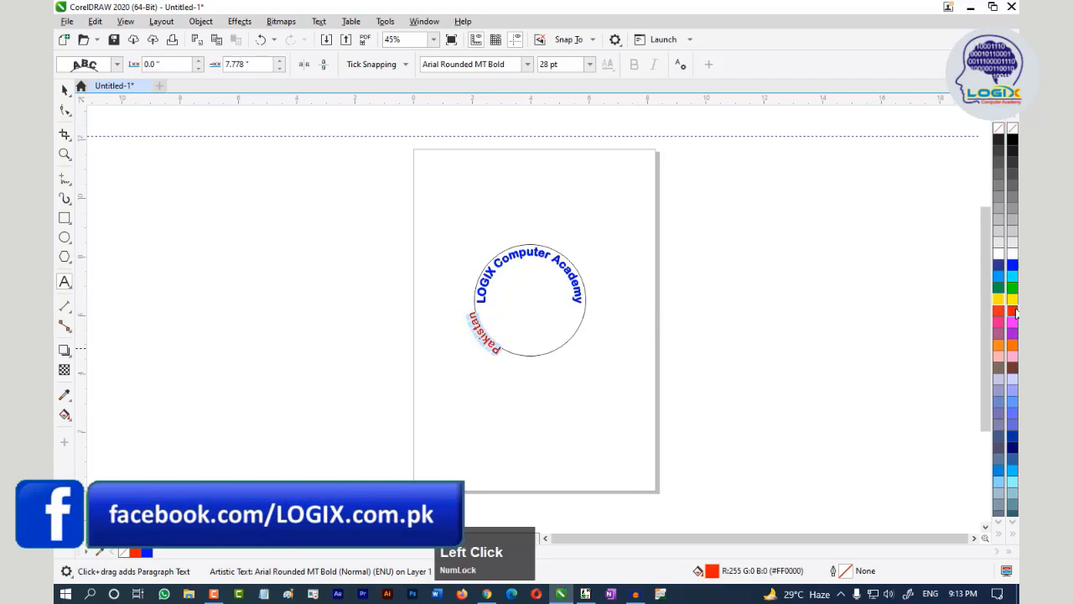
{"action": "right_click", "coordinate": [1013, 311]}
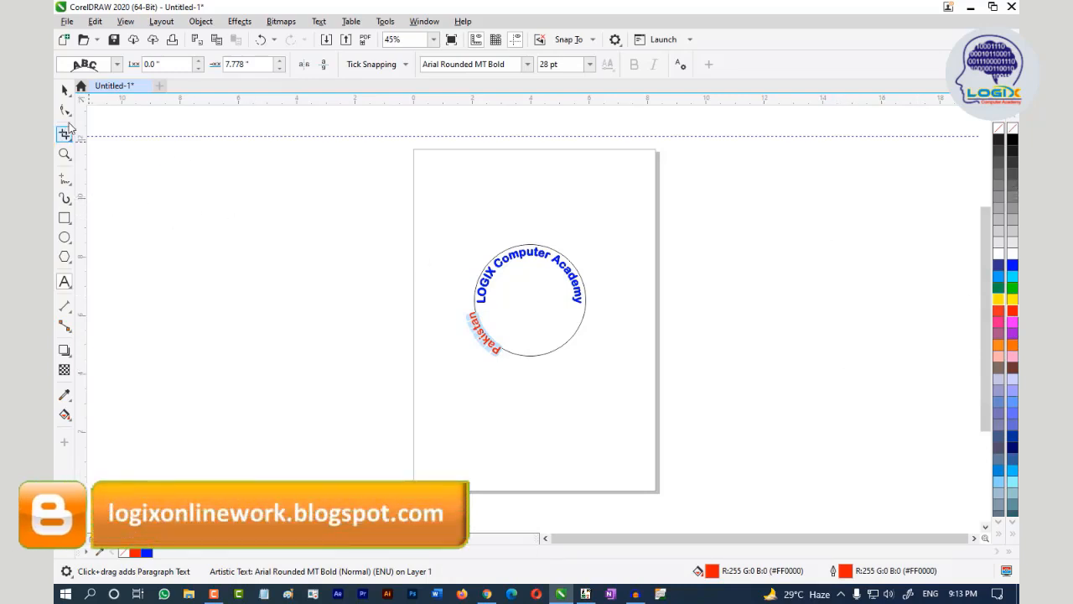
- Move the "Pakistan" text inside the circle's lower arc, centered, at about -0.5 inch from the path and 4.409 inches offset
{"action": "left_click", "coordinate": [65, 89]}
{"action": "left_click", "coordinate": [484, 331]}
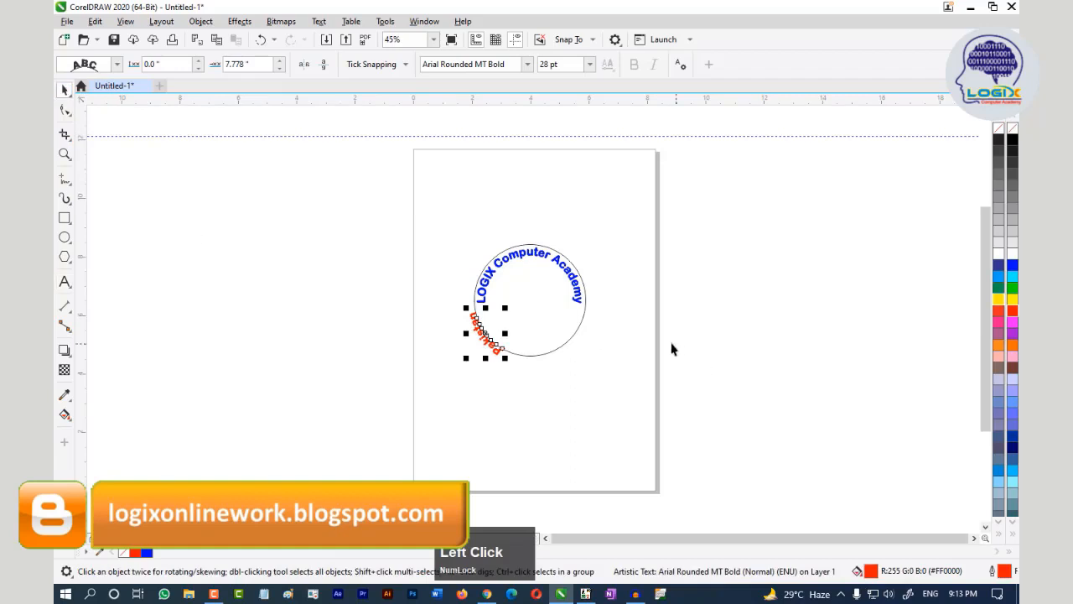
{"action": "left_click_drag", "start_coordinate": [506, 354], "coordinate": [535, 344]}
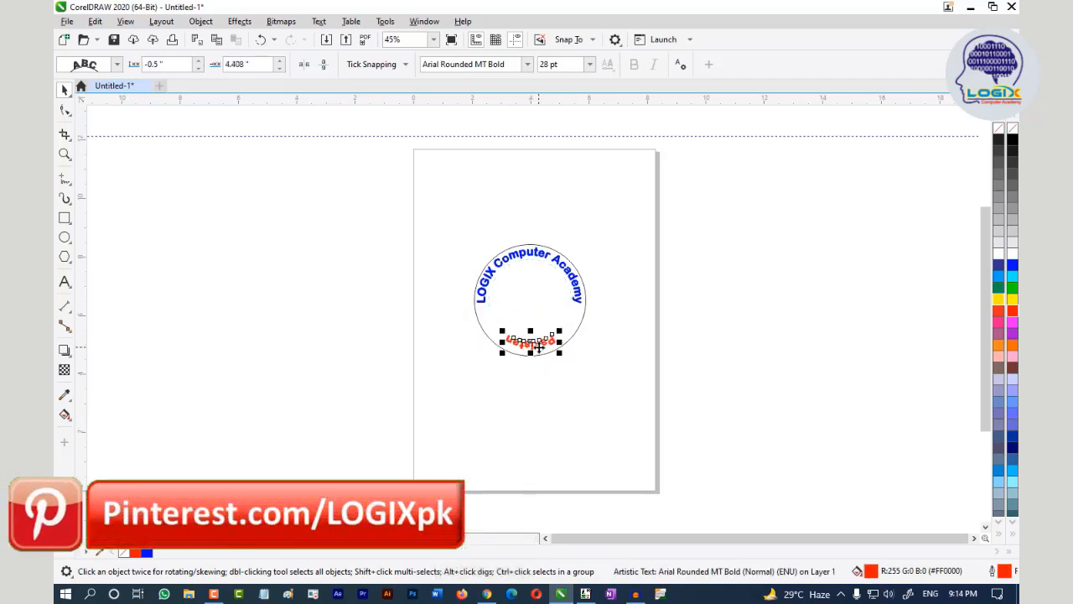
{"action": "left_click_drag", "start_coordinate": [537, 344], "coordinate": [541, 345]}
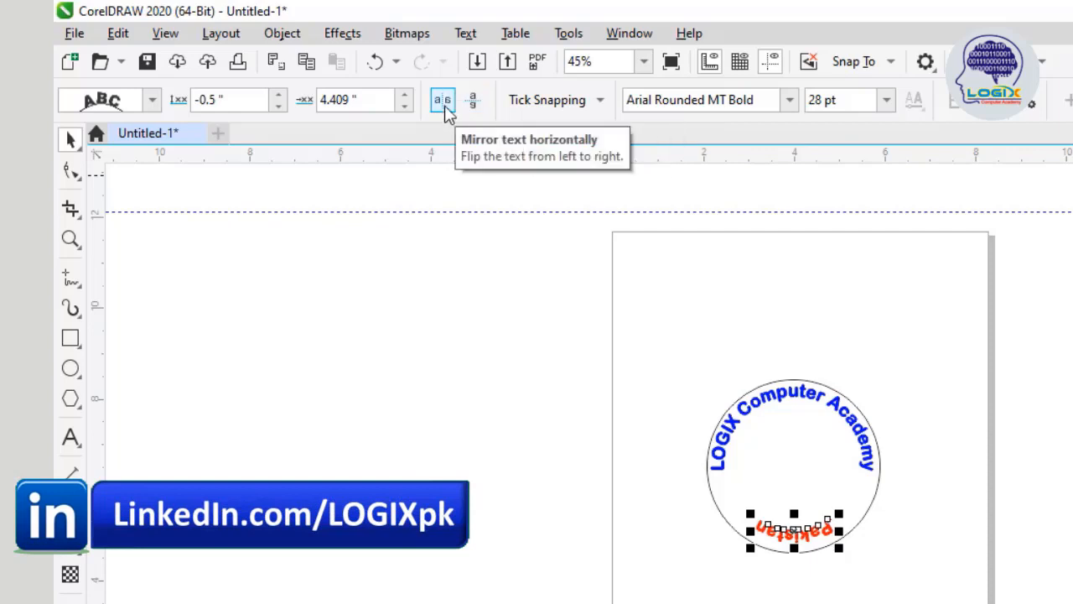
- Mirror the "Pakistan" text horizontally and vertically, and reposition it centered inside the lower arc at about -0.25 inch from the path
{"action": "left_click", "coordinate": [443, 101]}
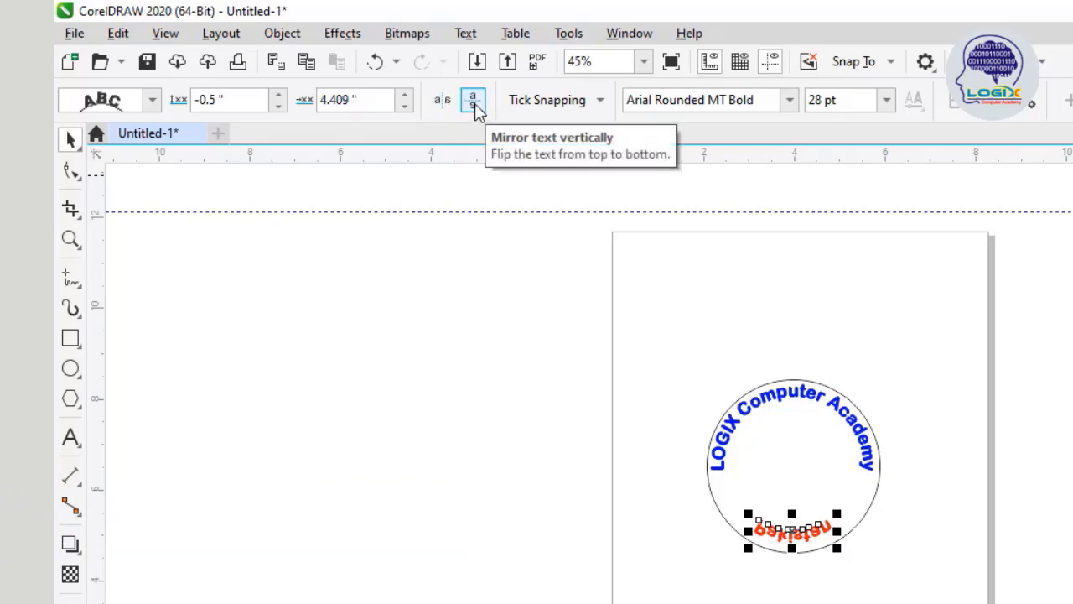
{"action": "left_click", "coordinate": [473, 102]}
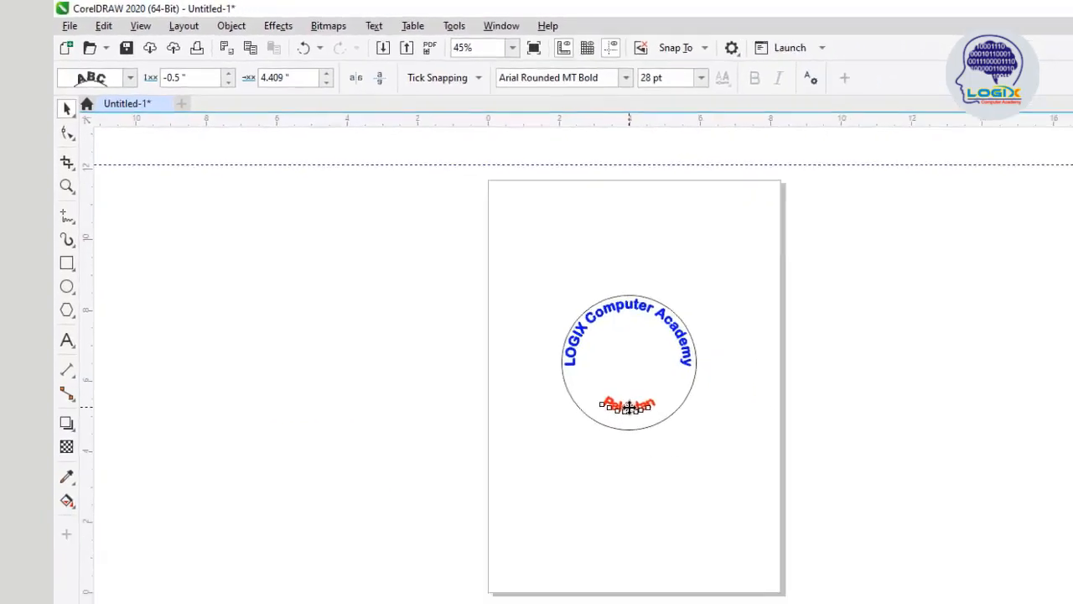
{"action": "left_click_drag", "start_coordinate": [629, 408], "coordinate": [628, 413]}
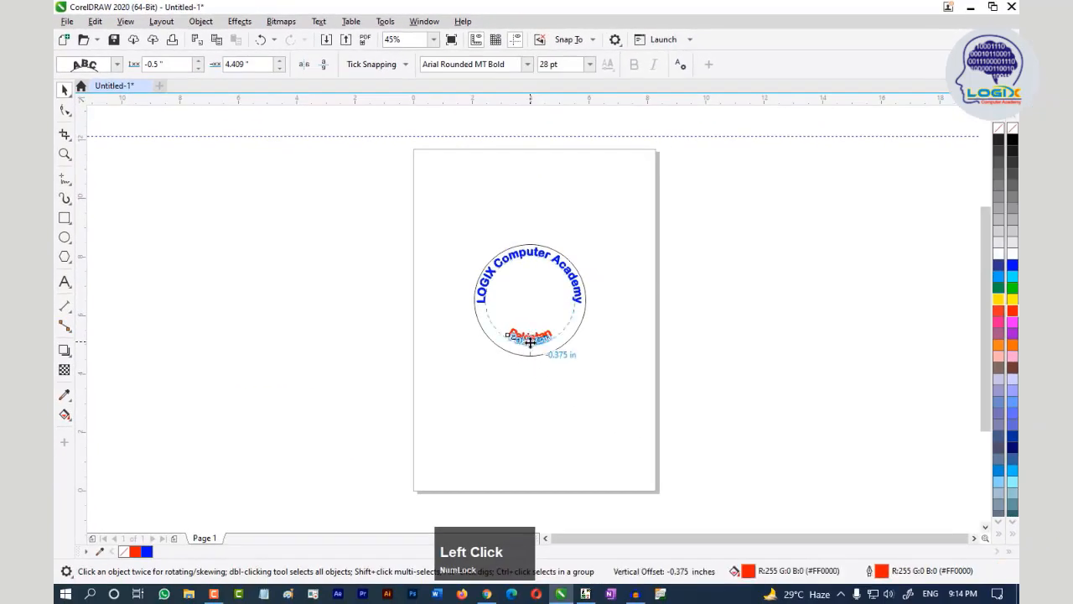
{"action": "left_click_drag", "start_coordinate": [530, 342], "coordinate": [529, 341]}
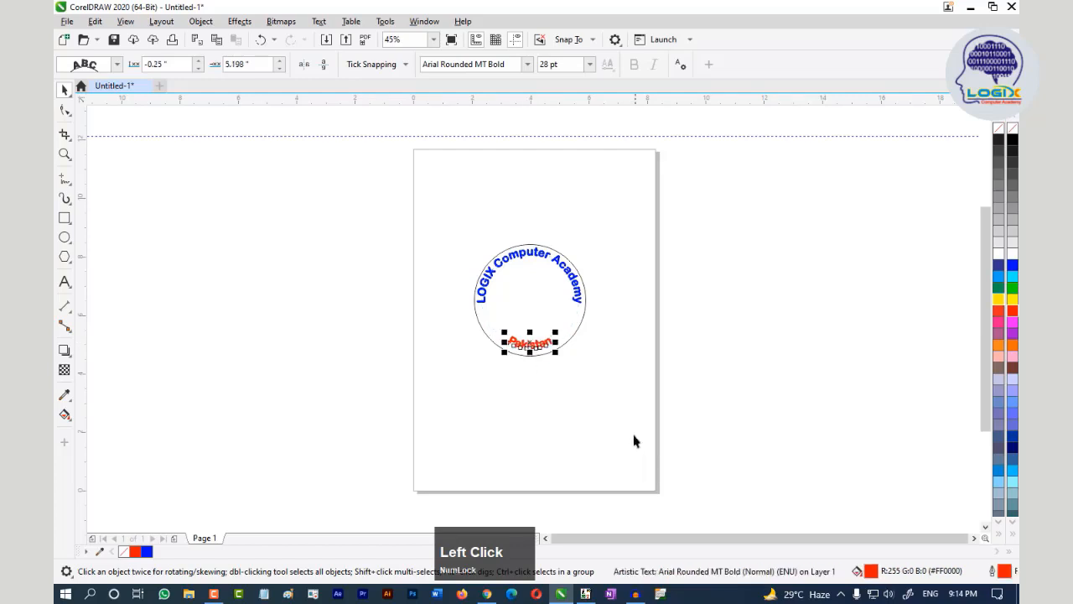
{"action": "left_click", "coordinate": [633, 337]}
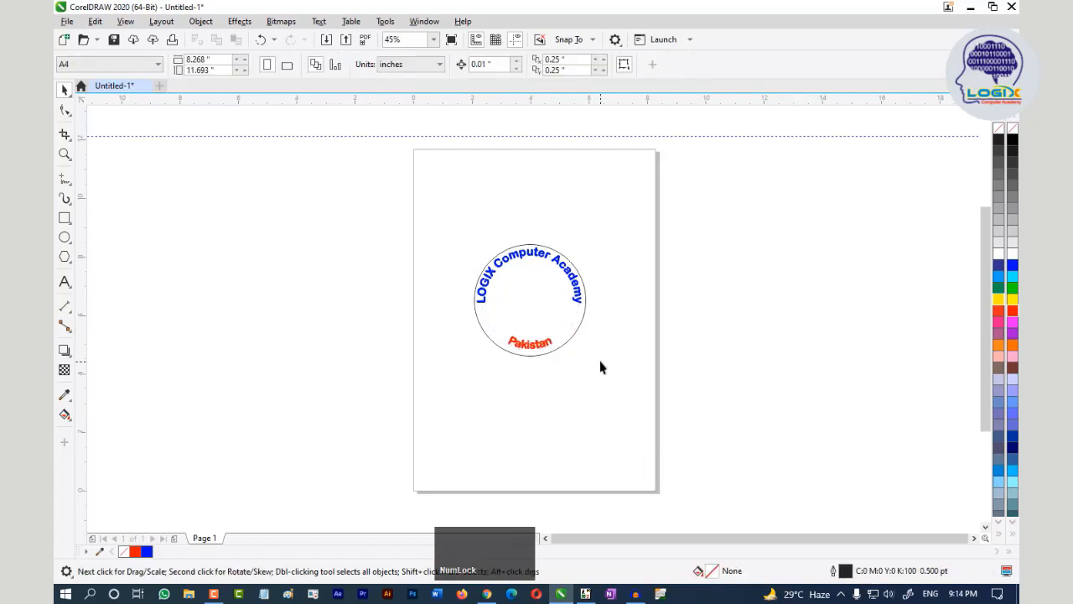
- Shift the "Pakistan" text closer to the circle's lower edge, at about -0.125 inch from the path
{"action": "key", "text": "z"}
{"action": "left_click_drag", "start_coordinate": [431, 223], "coordinate": [631, 392]}
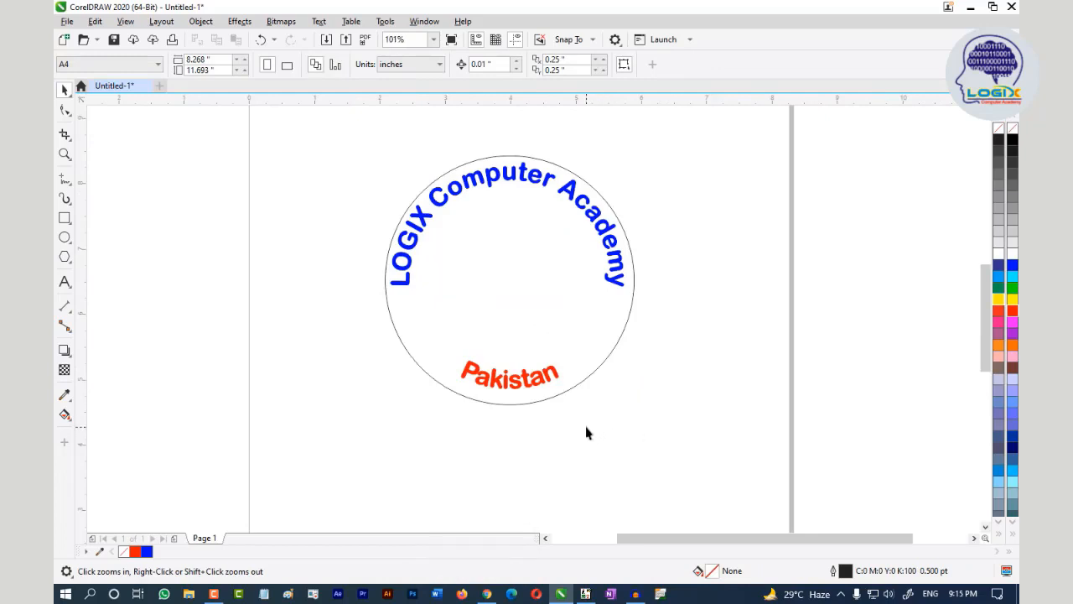
{"action": "key", "text": "space"}
{"action": "left_click", "coordinate": [522, 386]}
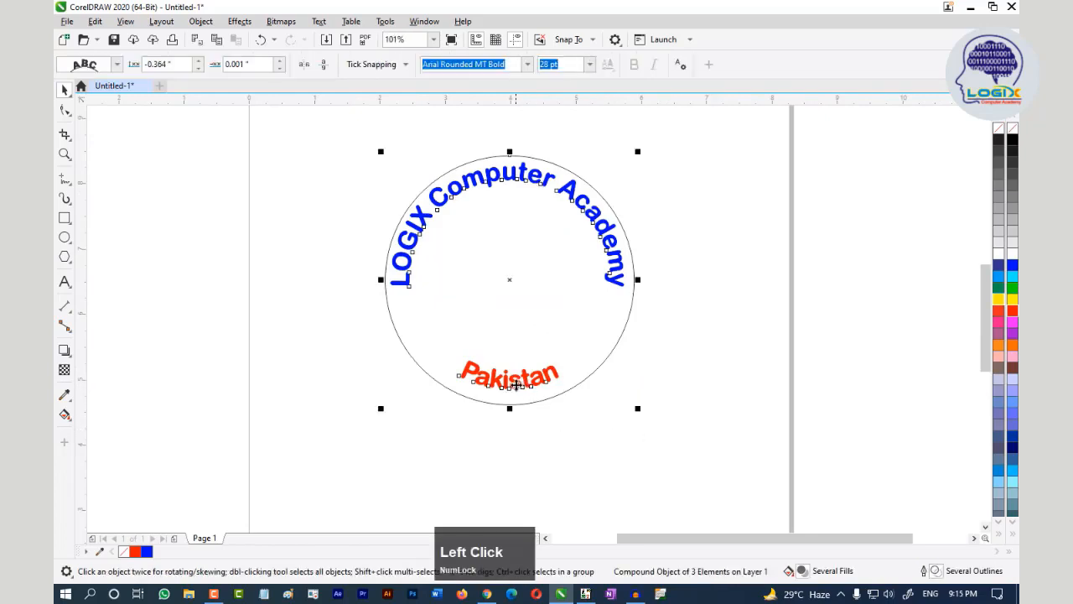
{"action": "left_click_drag", "start_coordinate": [514, 382], "coordinate": [515, 389]}
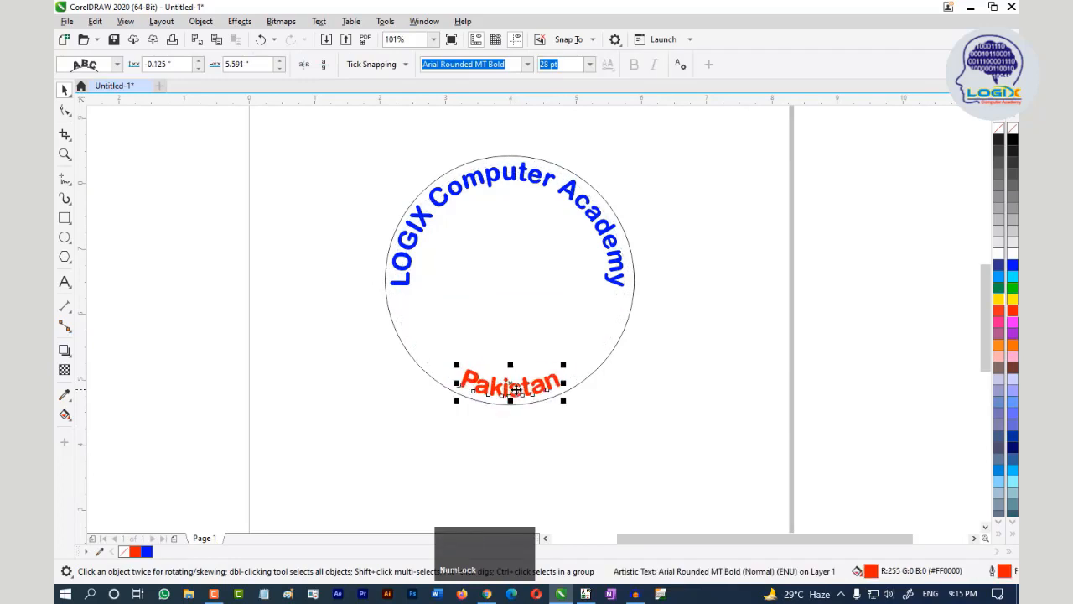
{"action": "left_click", "coordinate": [681, 395]}
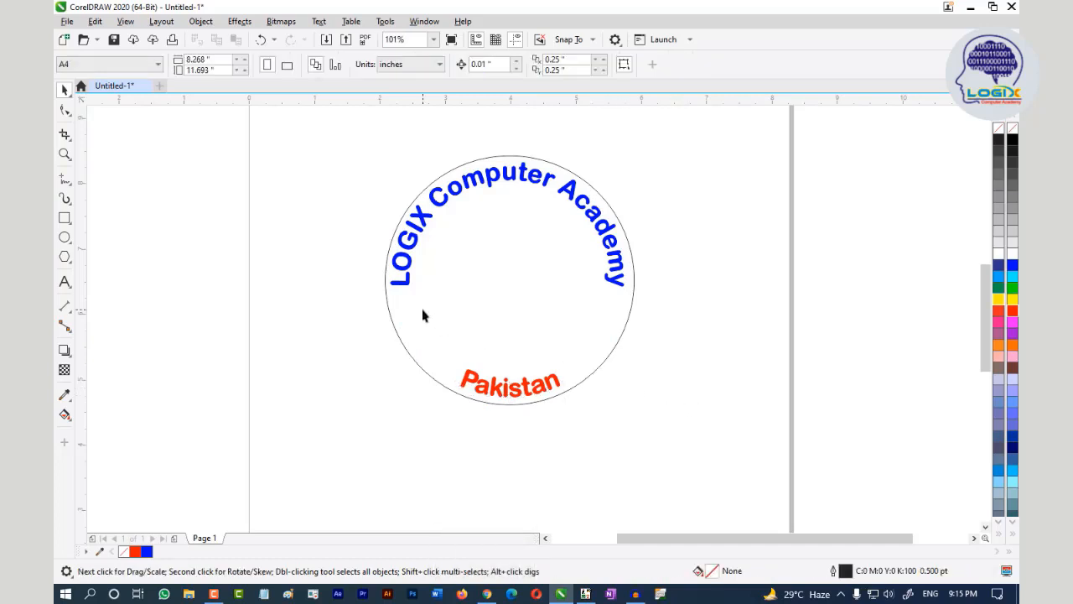
- Draw a second circle about 3.16 inches across and move it to the middle of the text circle
{"action": "left_click", "coordinate": [65, 238]}
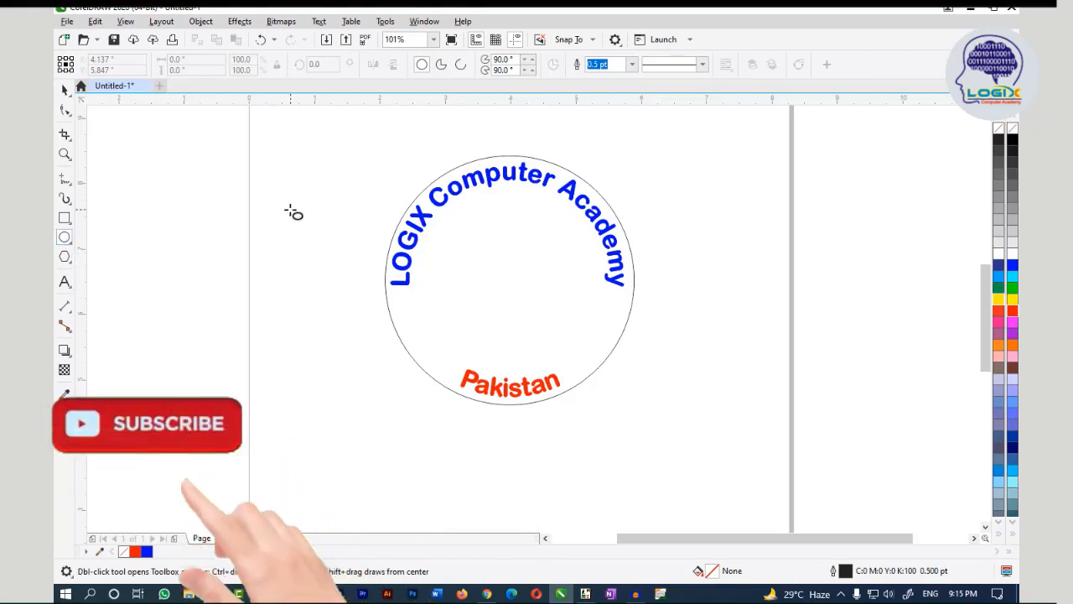
{"action": "left_click_drag", "start_coordinate": [280, 202], "coordinate": [424, 404]}
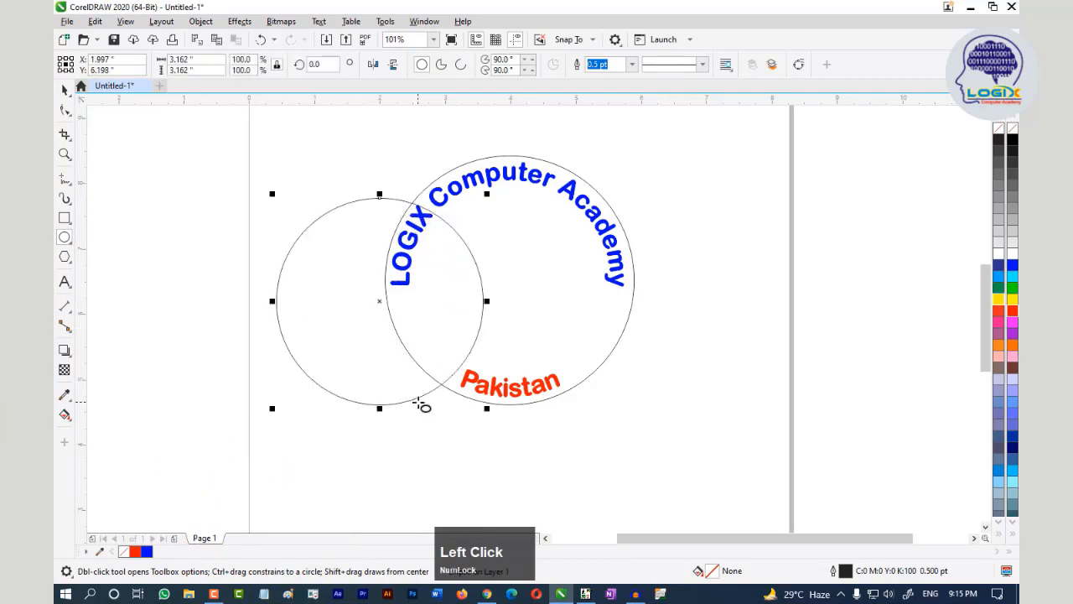
{"action": "left_click", "coordinate": [64, 89]}
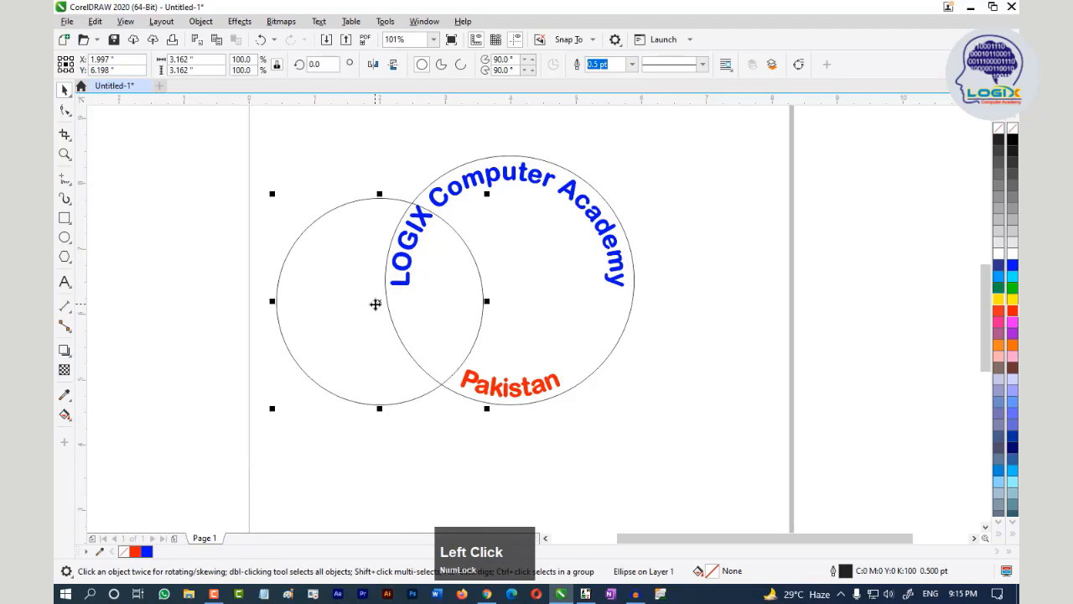
{"action": "left_click_drag", "start_coordinate": [375, 303], "coordinate": [511, 292]}
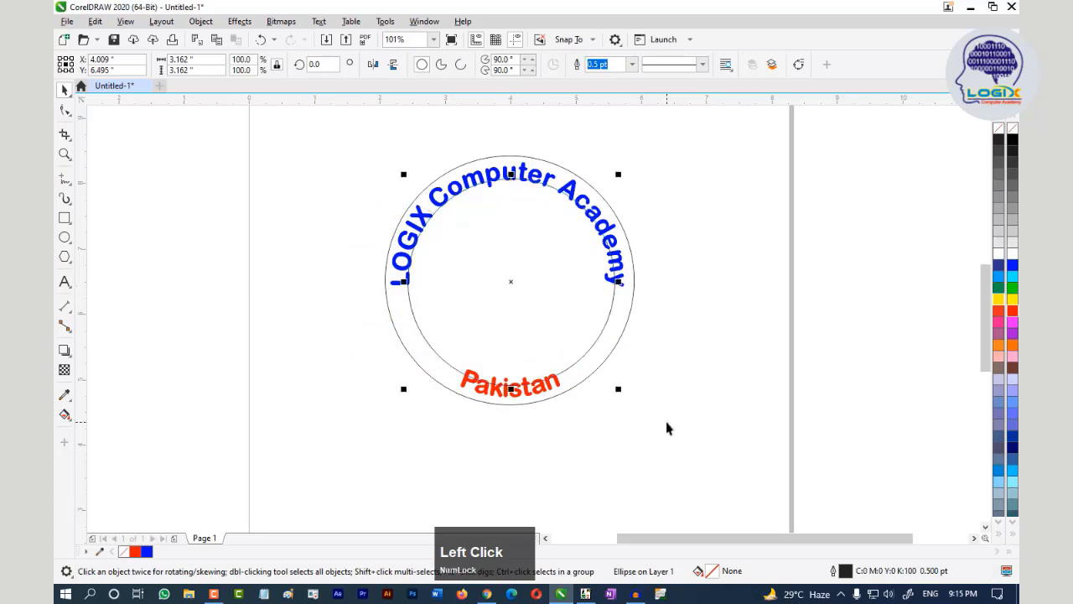
- Shrink the inner circle to about 2.77 inches across and nudge it toward the outer circle's center
{"action": "left_click_drag", "start_coordinate": [618, 388], "coordinate": [607, 376]}
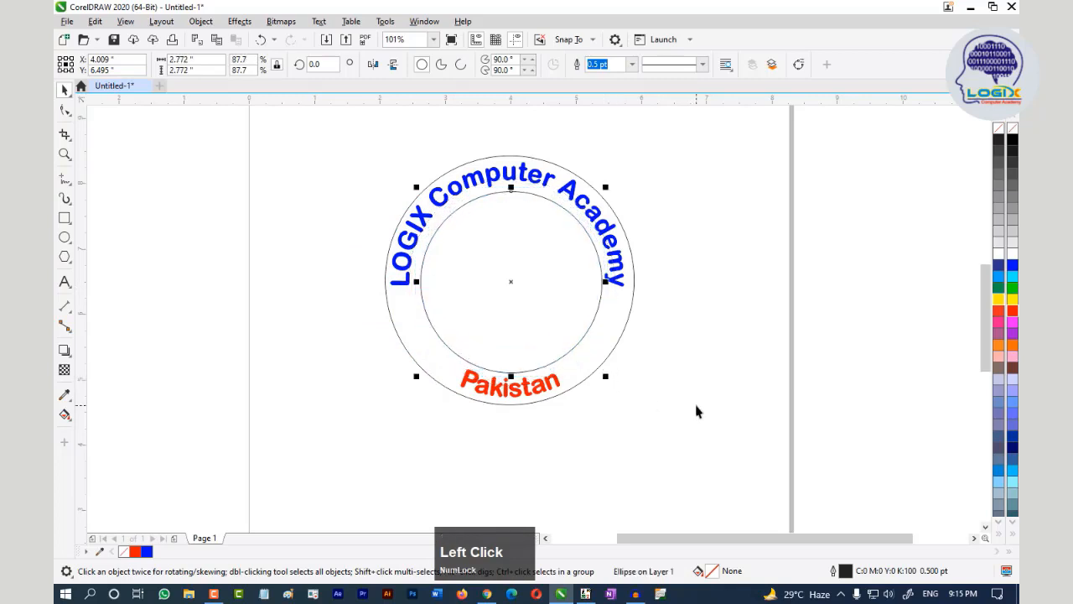
{"action": "left_click", "coordinate": [713, 403]}
{"action": "left_click", "coordinate": [596, 316]}
{"action": "left_click_drag", "start_coordinate": [509, 285], "coordinate": [508, 286]}
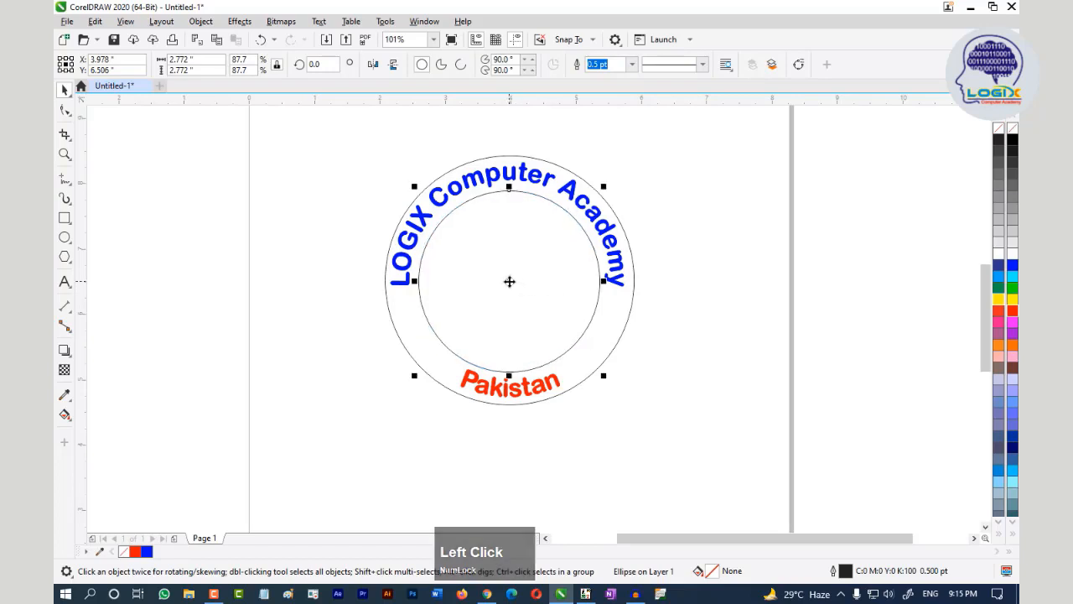
- Move the small circle outside the text circle and place horizontal and vertical guidelines crossing at the large circle's center, the vertical at X 3.999 inches
{"action": "left_click_drag", "start_coordinate": [509, 281], "coordinate": [786, 307]}
{"action": "left_click", "coordinate": [583, 344]}
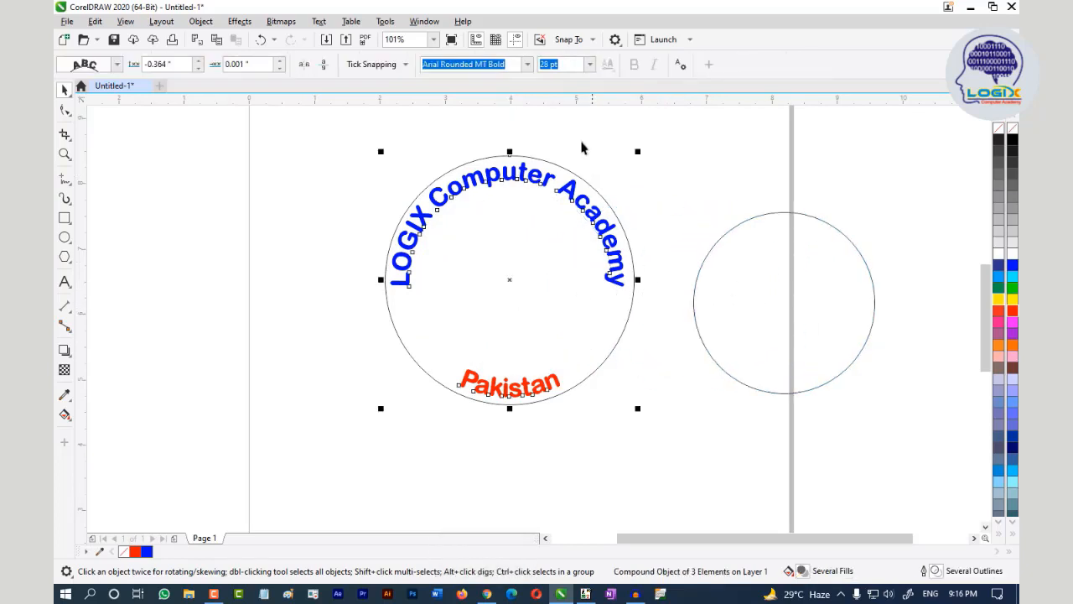
{"action": "left_click_drag", "start_coordinate": [561, 106], "coordinate": [561, 139]}
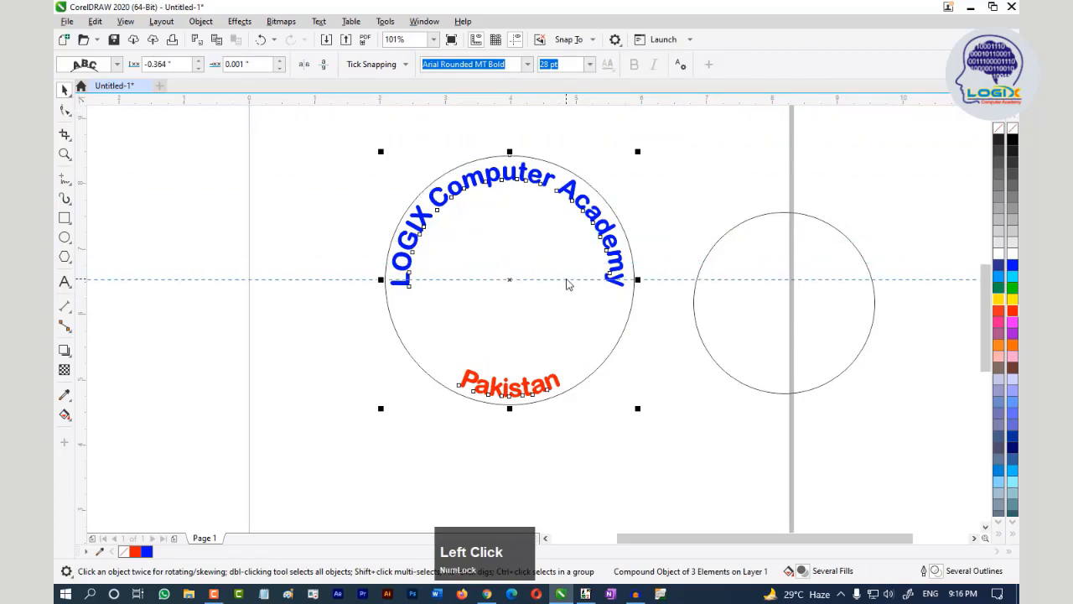
{"action": "left_click_drag", "start_coordinate": [567, 280], "coordinate": [566, 278]}
{"action": "left_click_drag", "start_coordinate": [83, 201], "coordinate": [513, 306]}
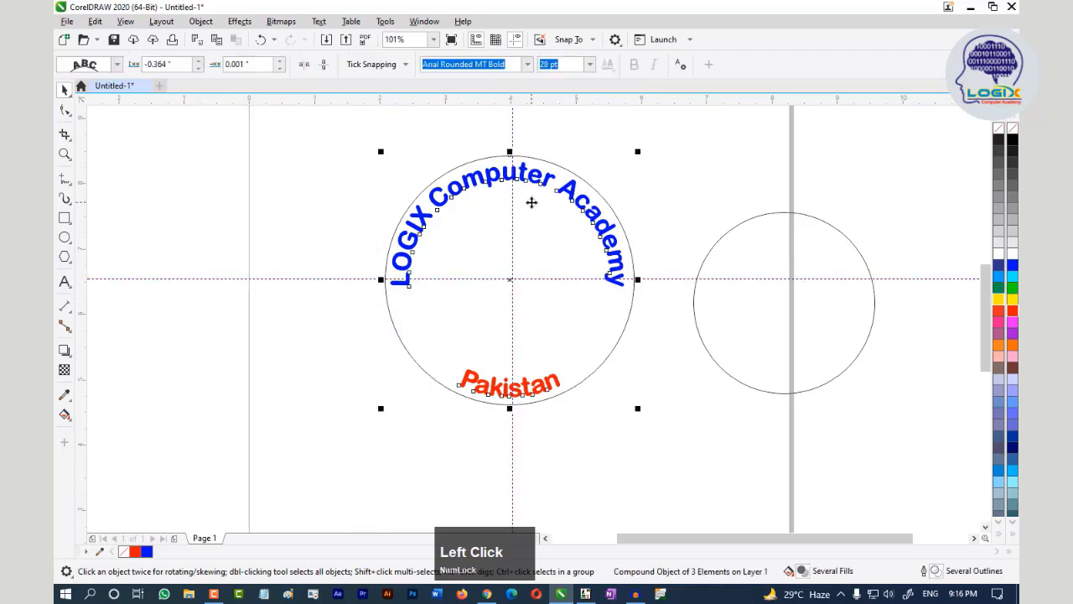
{"action": "left_click", "coordinate": [514, 136]}
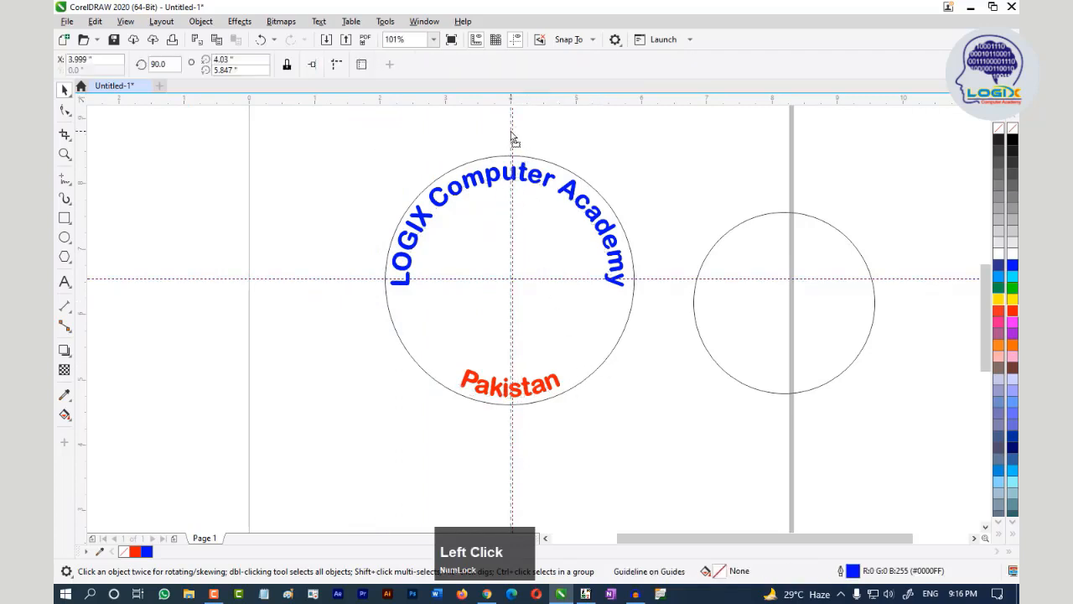
{"action": "left_click_drag", "start_coordinate": [514, 137], "coordinate": [512, 137]}
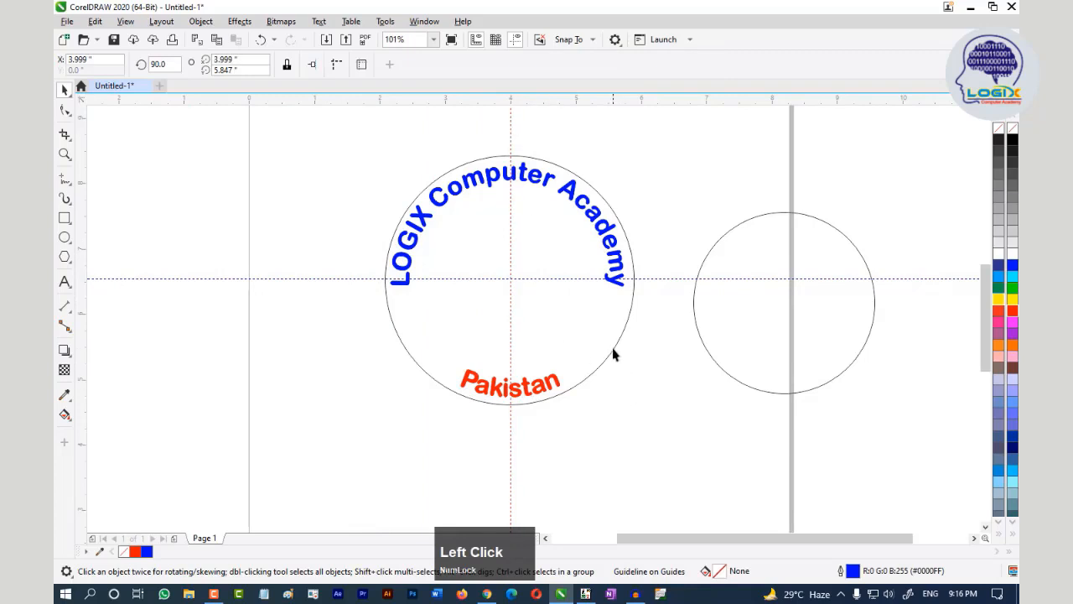
- Move the small circle back inside the text circle onto the guideline intersection, at about X 3.999 and Y 6.567 inches
{"action": "left_click", "coordinate": [612, 355]}
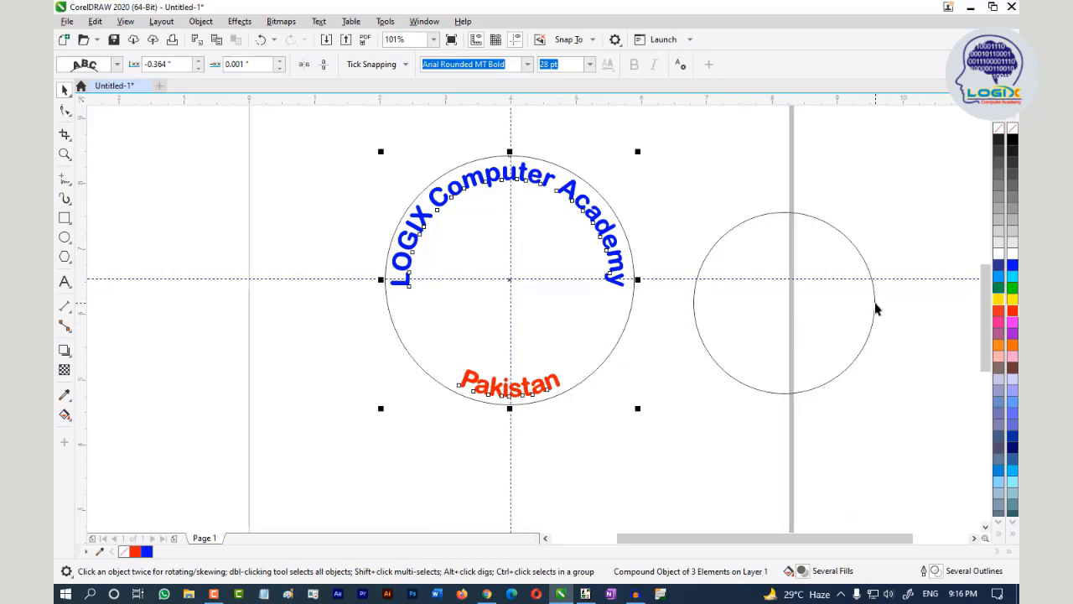
{"action": "left_click_drag", "start_coordinate": [874, 309], "coordinate": [516, 288]}
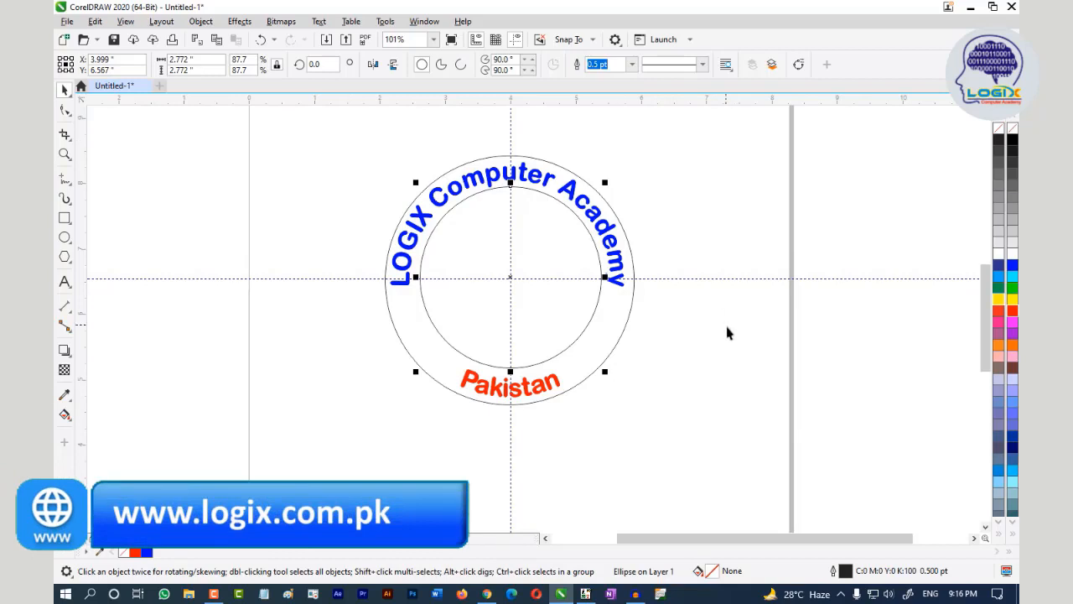
- Set the outer text circle's outline width to 3 pt
{"action": "left_click", "coordinate": [699, 299]}
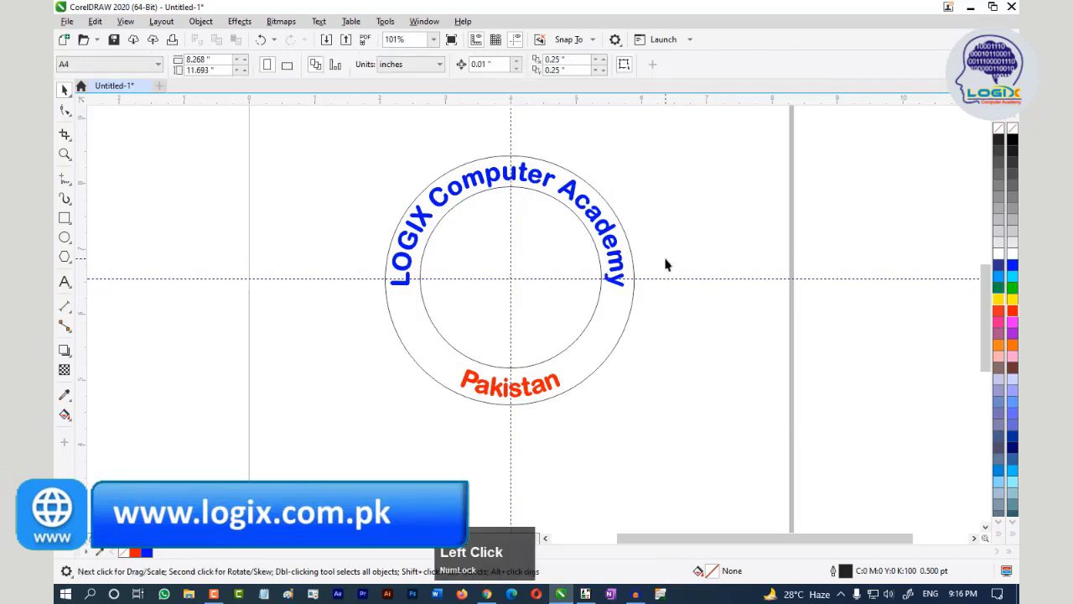
{"action": "left_click", "coordinate": [614, 213]}
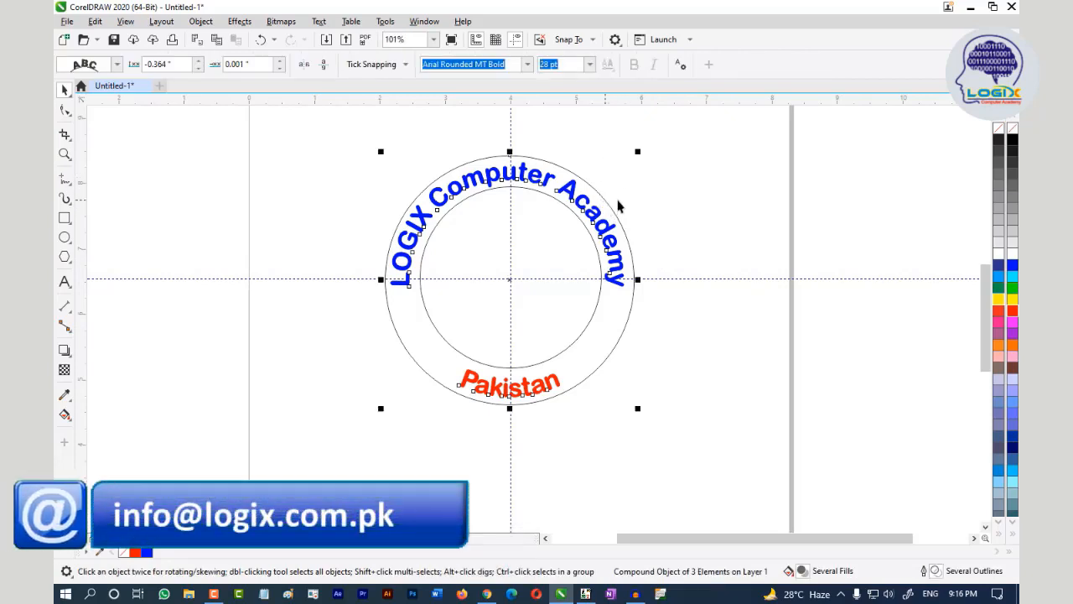
{"action": "left_click", "coordinate": [759, 471]}
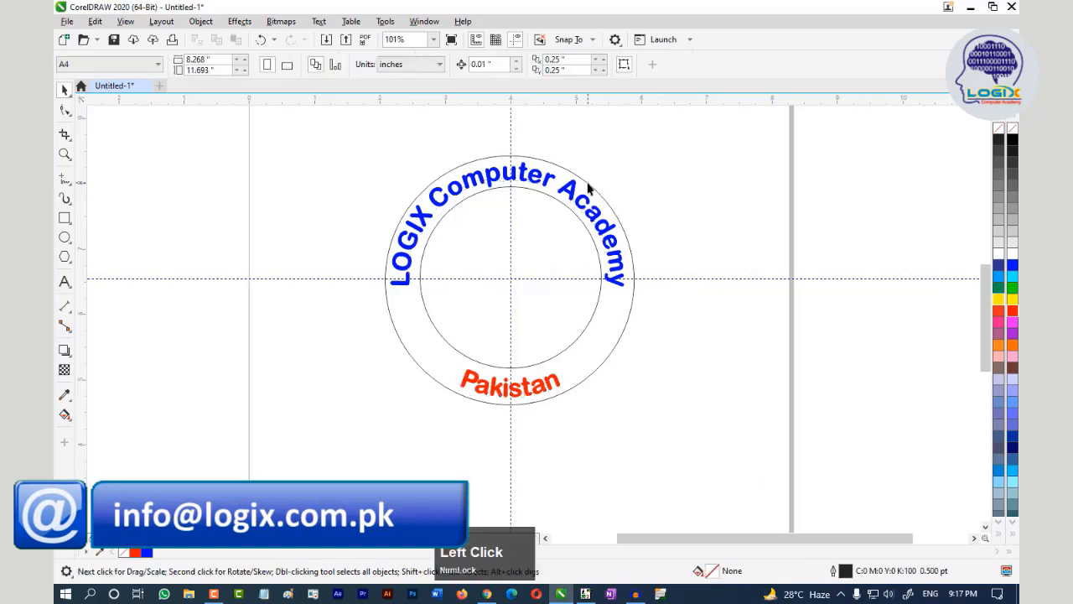
{"action": "left_click", "coordinate": [600, 238]}
{"action": "left_click", "coordinate": [590, 184]}
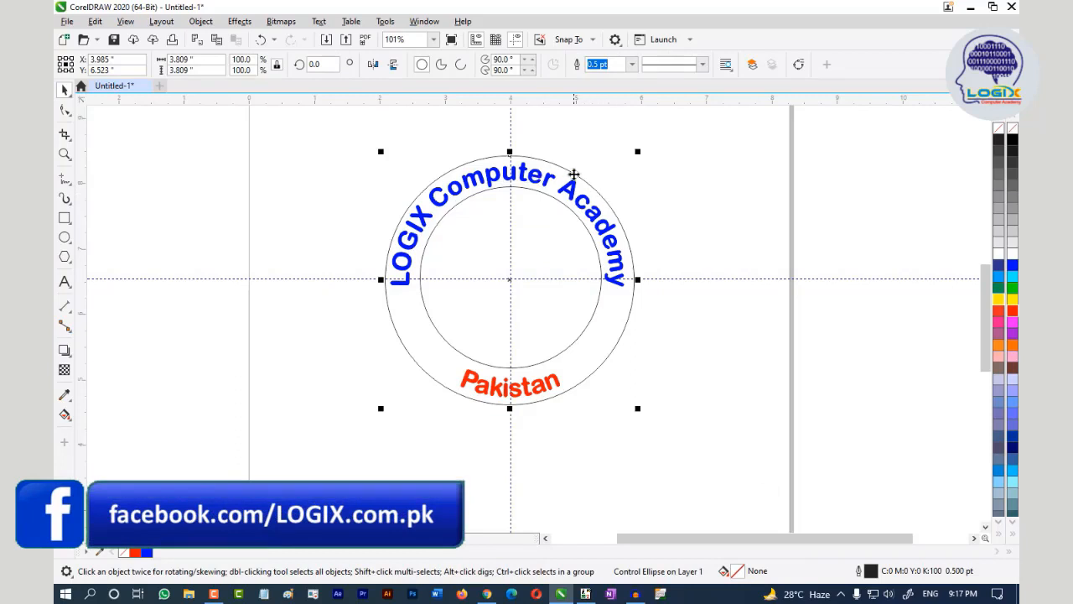
{"action": "left_click", "coordinate": [632, 65]}
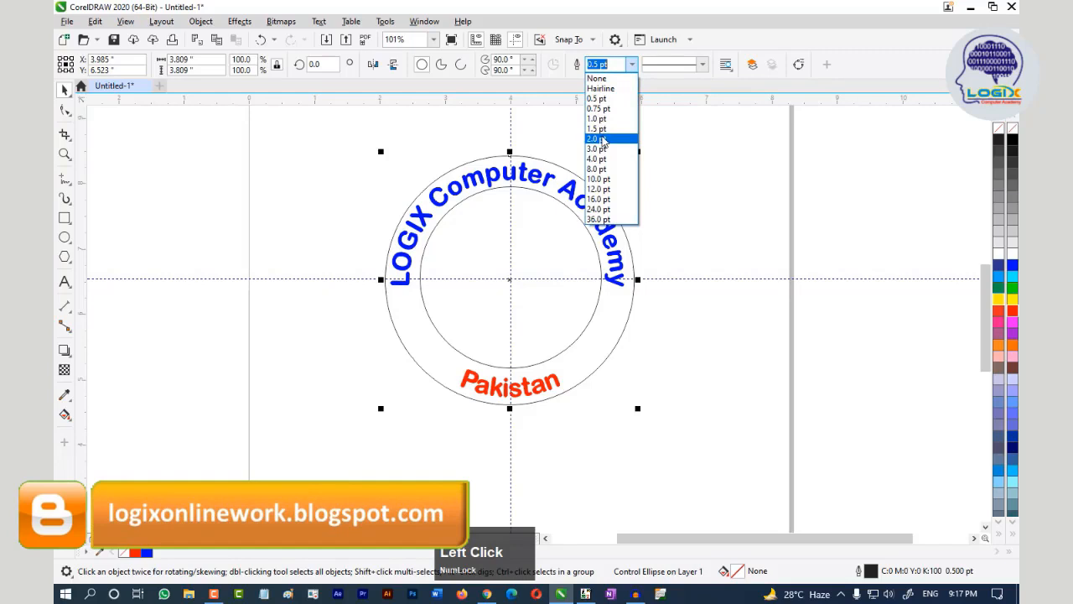
{"action": "left_click", "coordinate": [600, 138]}
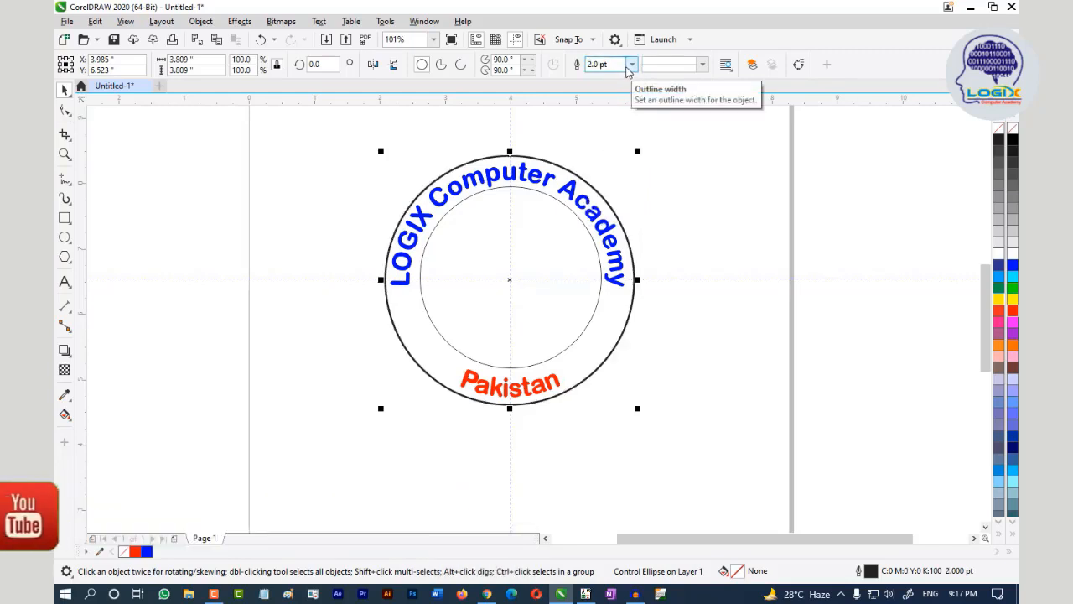
{"action": "left_click", "coordinate": [600, 64]}
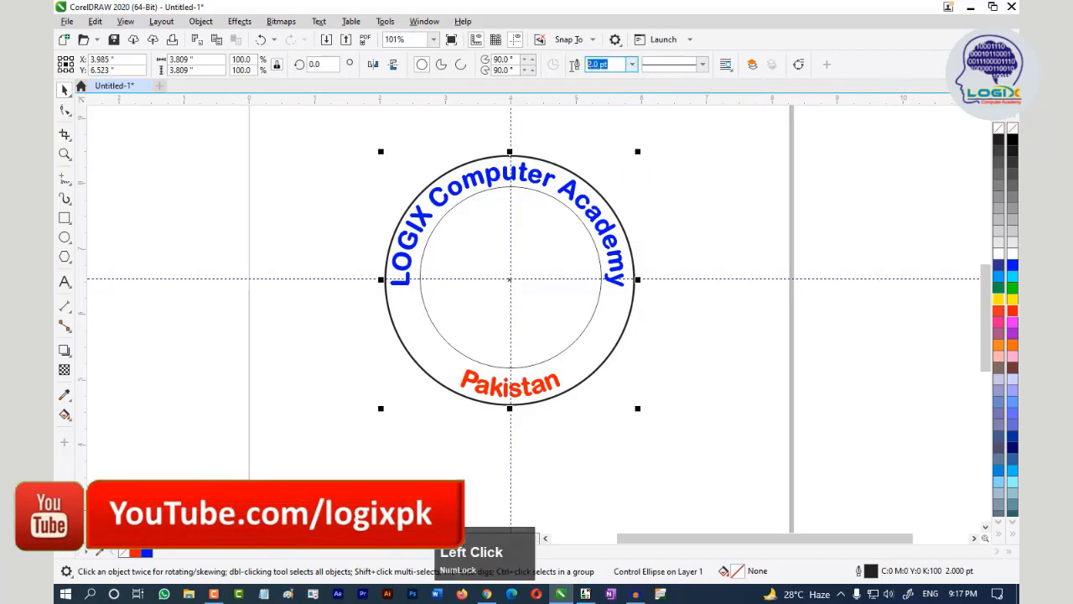
{"action": "type", "text": "3"}
{"action": "key", "text": "Return"}
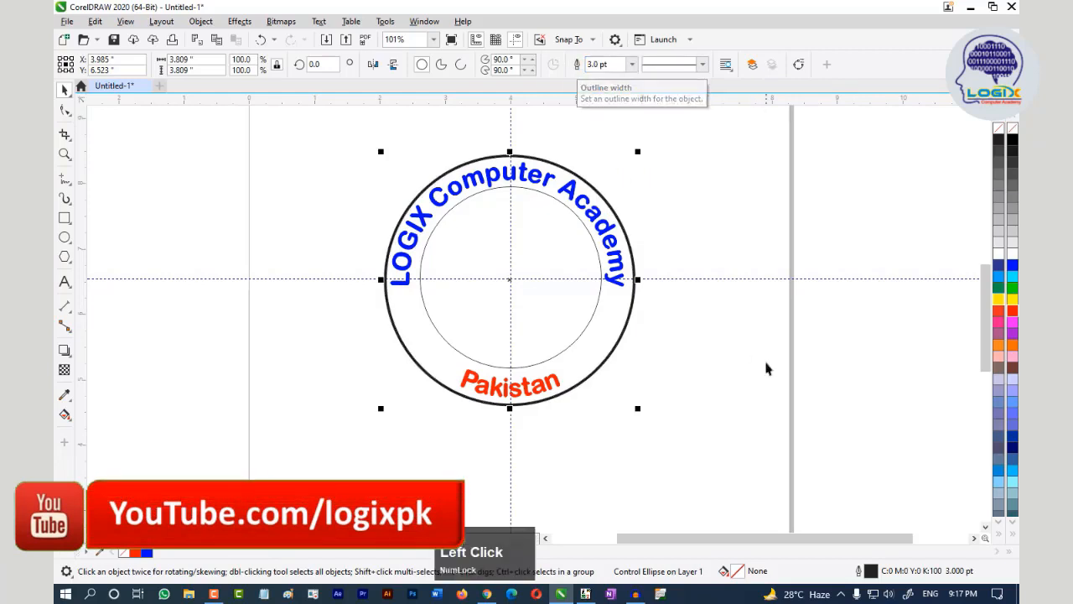
- Give the inner circle a 3 pt outline
{"action": "left_click", "coordinate": [597, 310]}
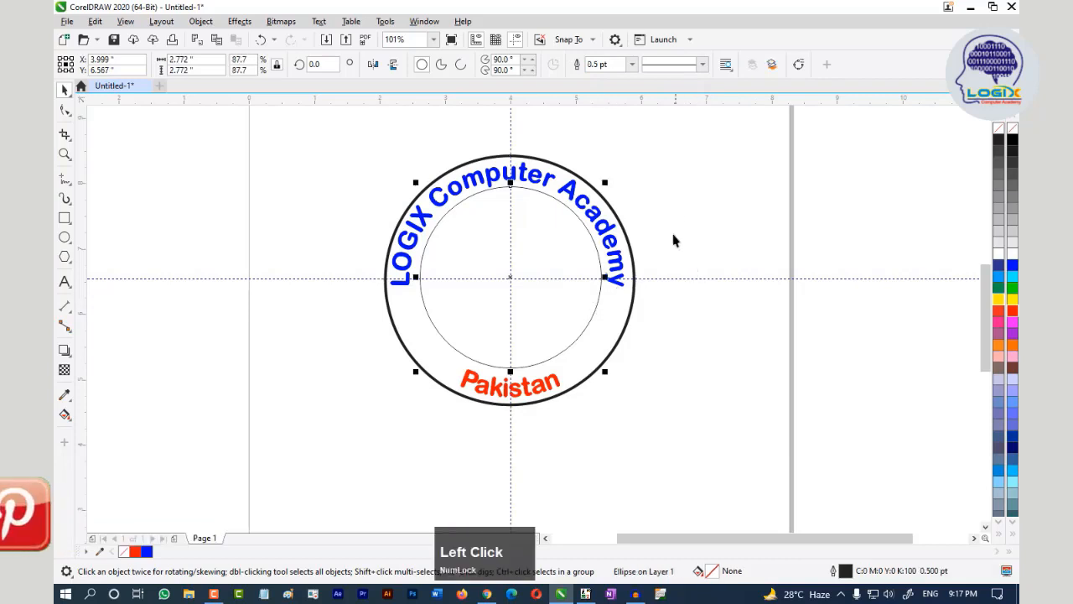
{"action": "left_click_drag", "start_coordinate": [615, 65], "coordinate": [556, 64]}
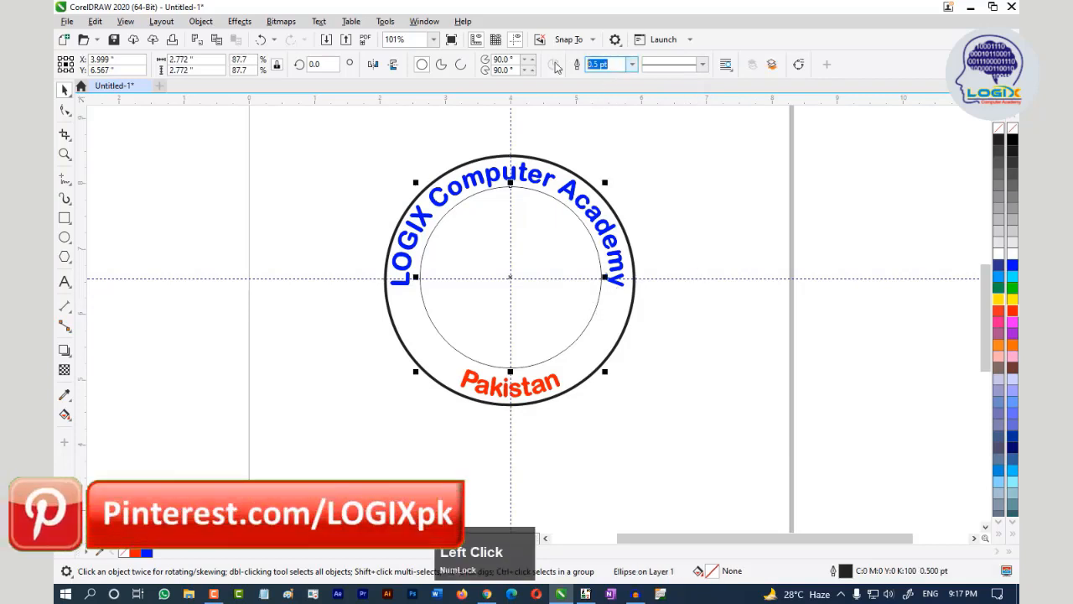
{"action": "type", "text": "3"}
{"action": "key", "text": "Return"}
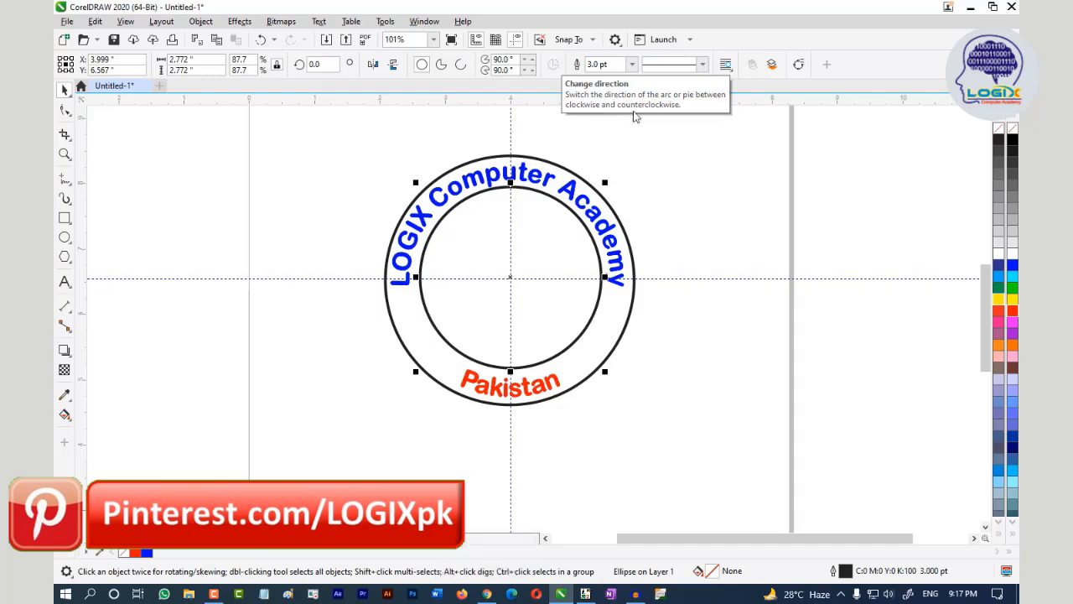
{"action": "left_click", "coordinate": [747, 214]}
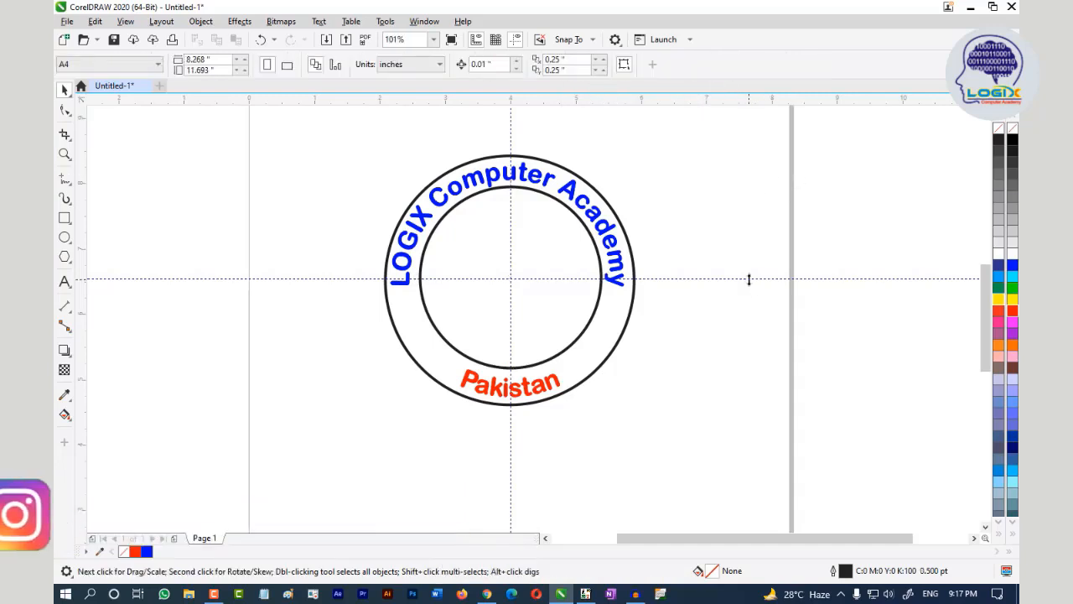
- Delete the horizontal and vertical guidelines crossing at the badge's center
{"action": "left_click", "coordinate": [749, 279]}
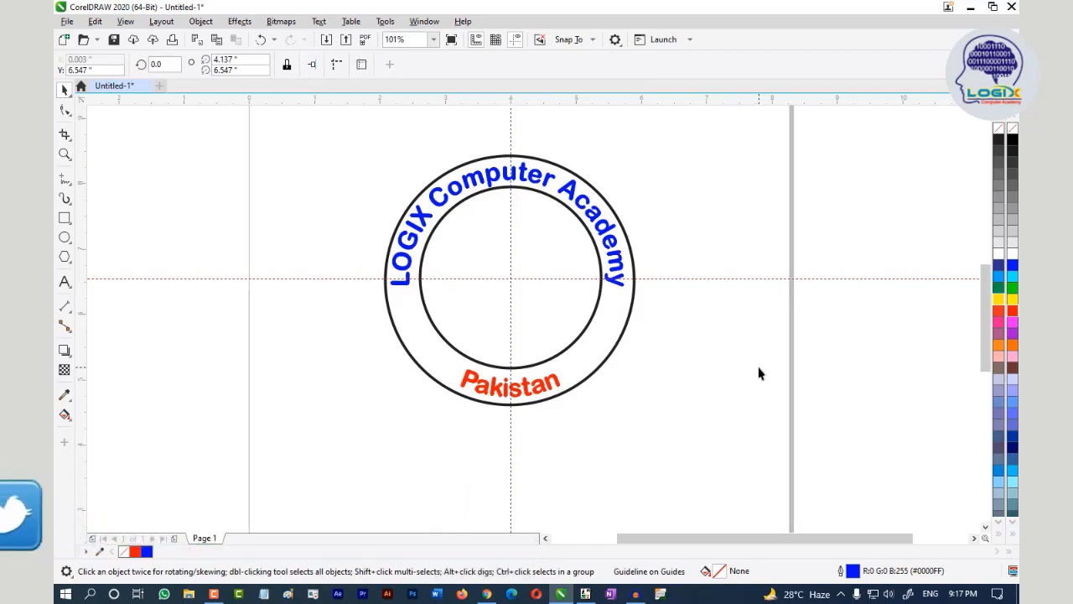
{"action": "key", "text": "Delete"}
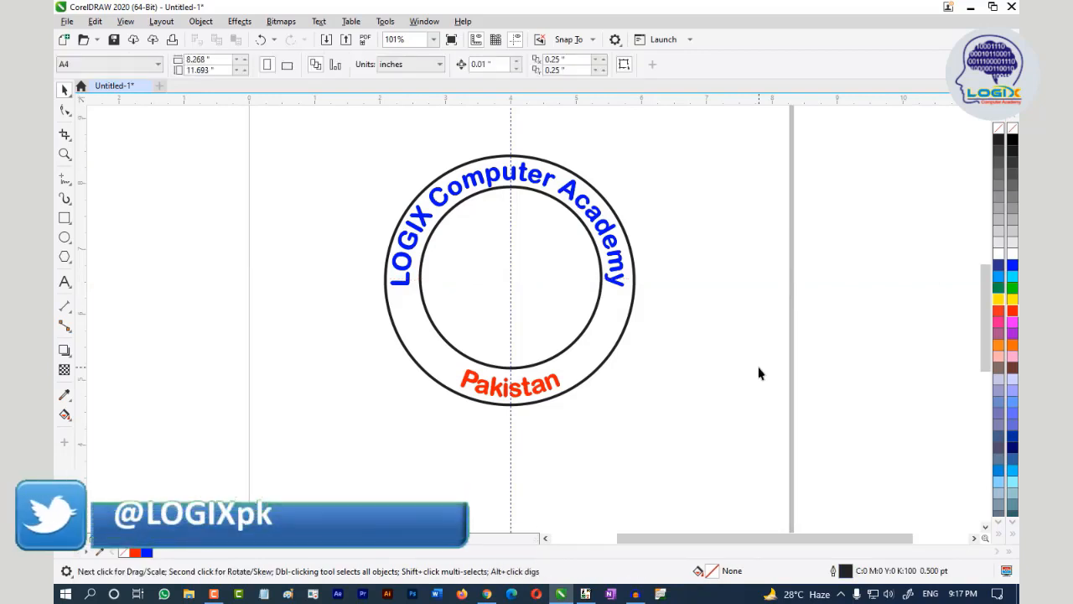
{"action": "left_click", "coordinate": [512, 122]}
{"action": "key", "text": "Delete"}
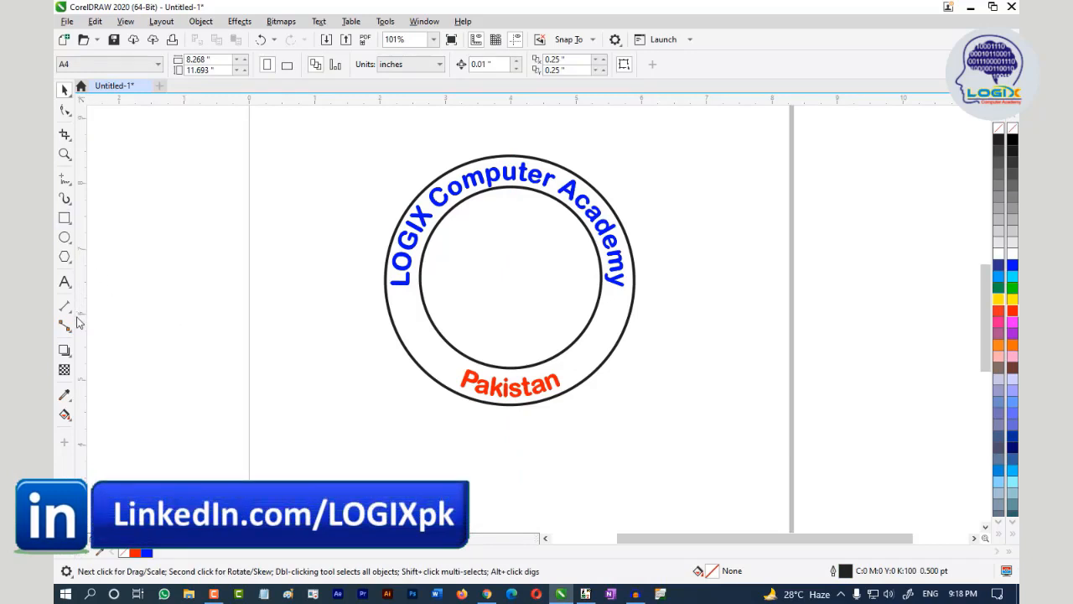
- Draw a five-pointed star about 0.28 by 0.27 inches outside the badge's upper right, with a 0.5 pt outline
{"action": "left_click", "coordinate": [69, 252]}
{"action": "left_click", "coordinate": [162, 210]}
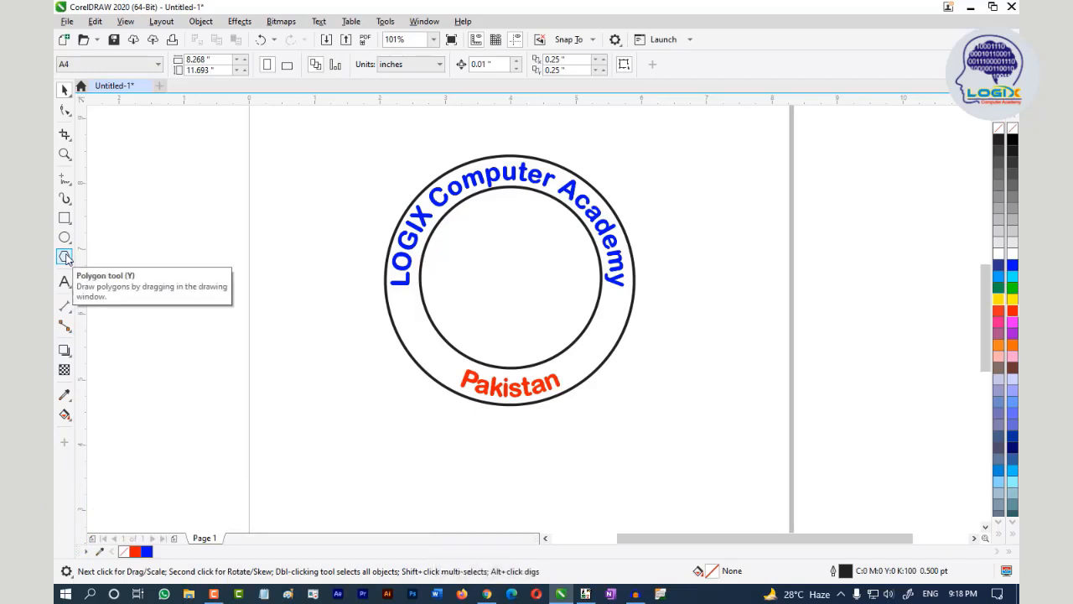
{"action": "left_click", "coordinate": [66, 258]}
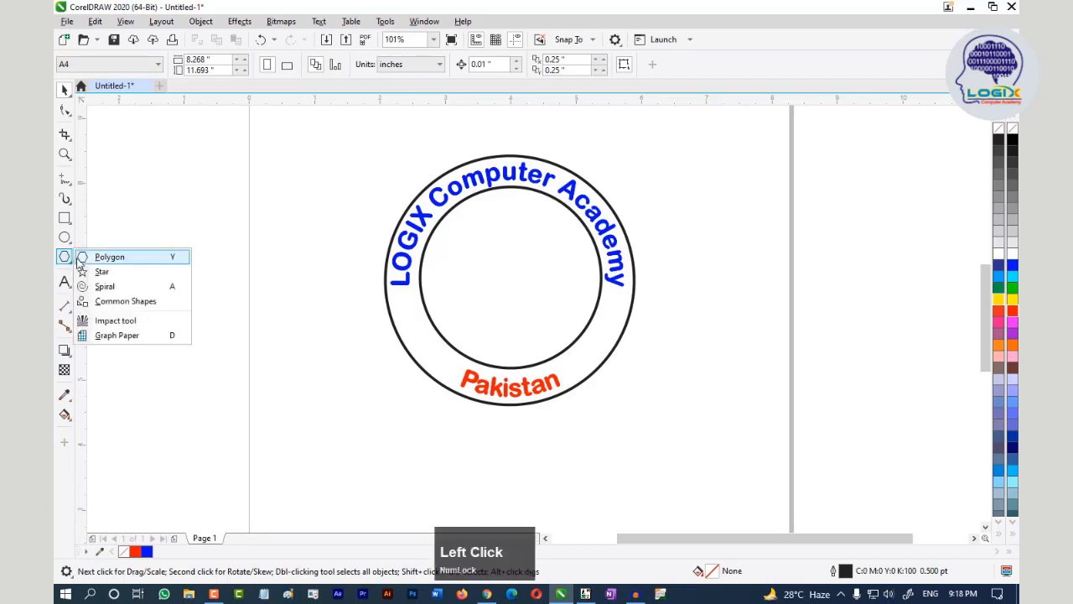
{"action": "left_click", "coordinate": [100, 273]}
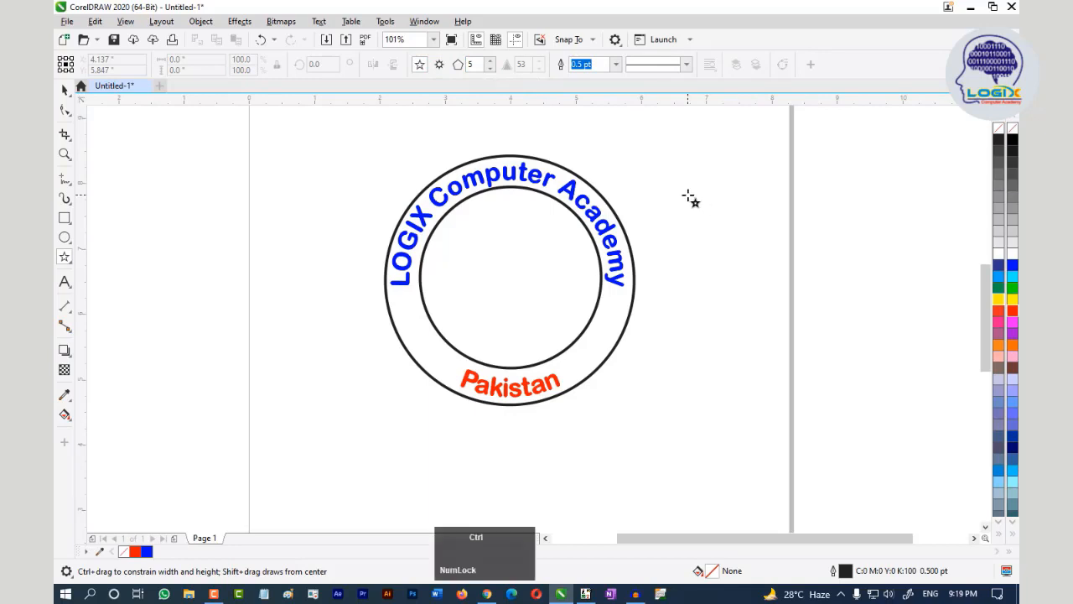
{"action": "left_click_drag", "start_coordinate": [688, 196], "coordinate": [709, 219]}
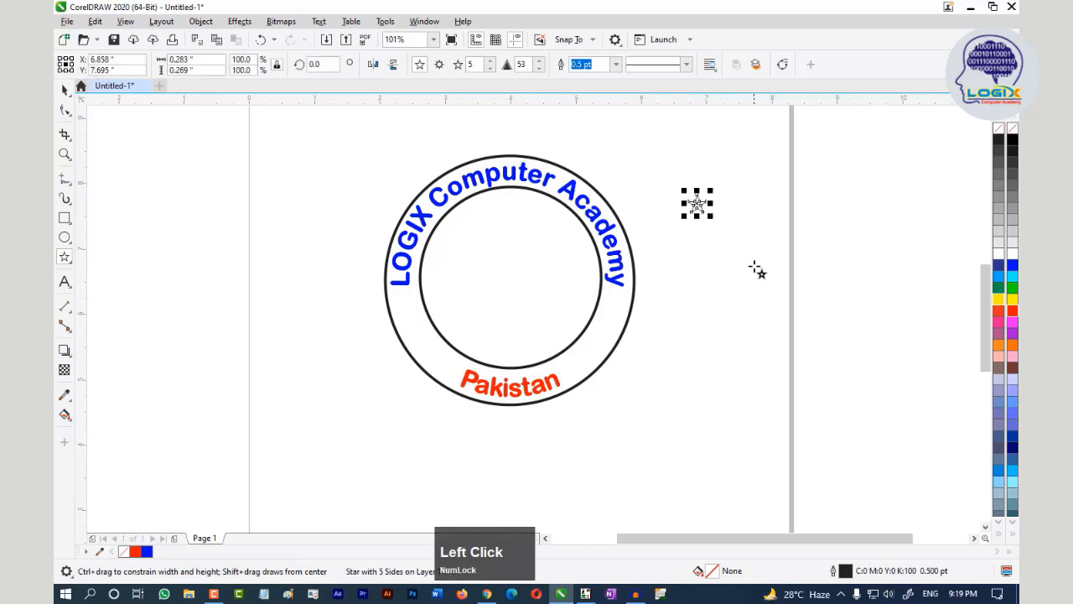
{"action": "left_click", "coordinate": [617, 64]}
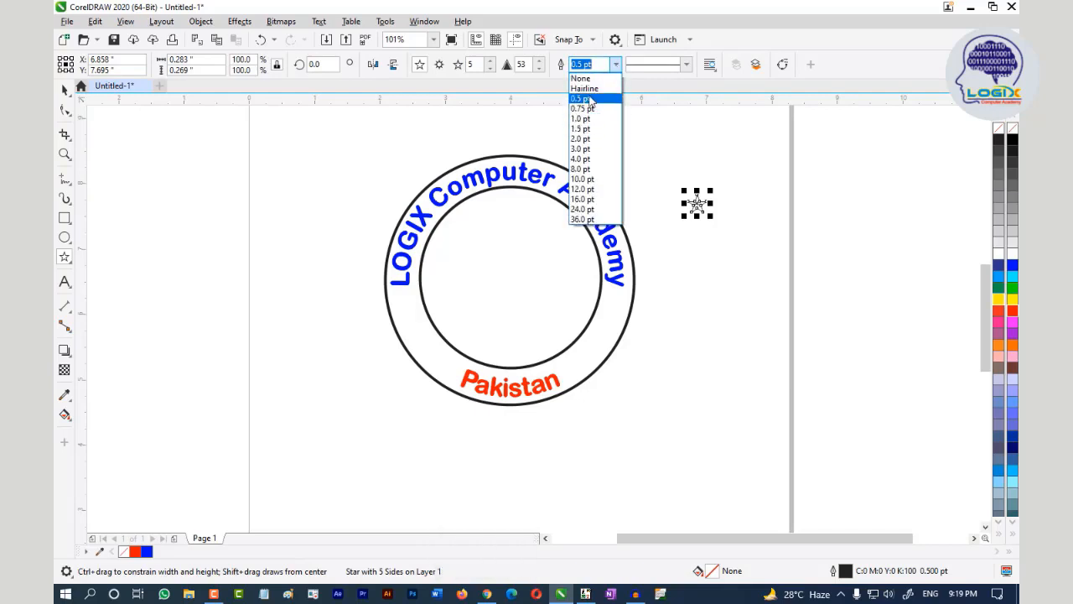
{"action": "left_click", "coordinate": [592, 99]}
{"action": "key", "text": "Num_Lock"}
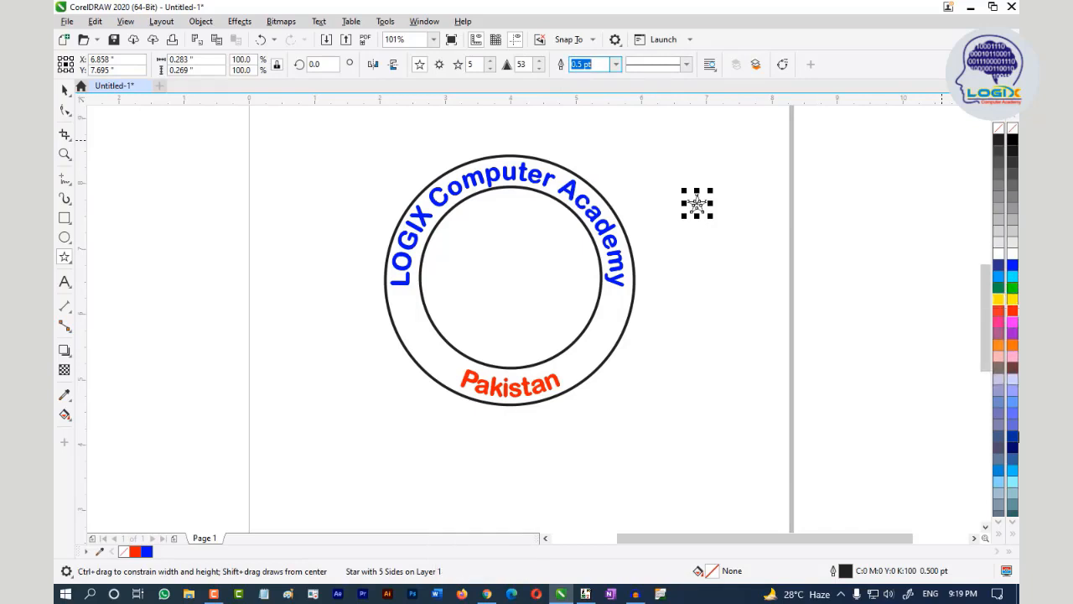
- Color the star's fill and outline purple (#9900CC), after trying dark blue
{"action": "left_click", "coordinate": [1013, 448]}
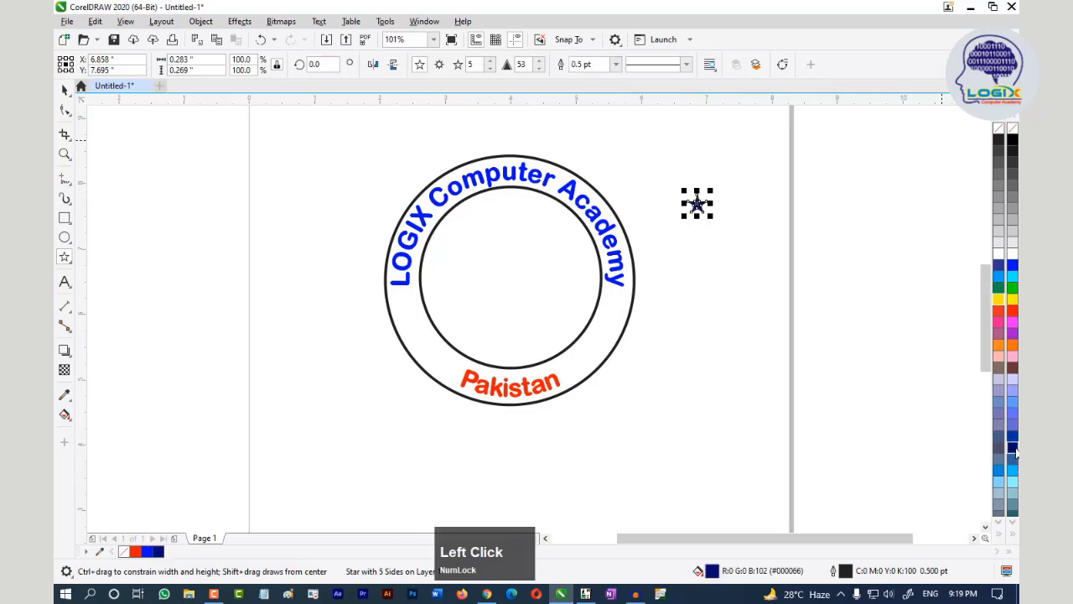
{"action": "right_click", "coordinate": [1013, 448]}
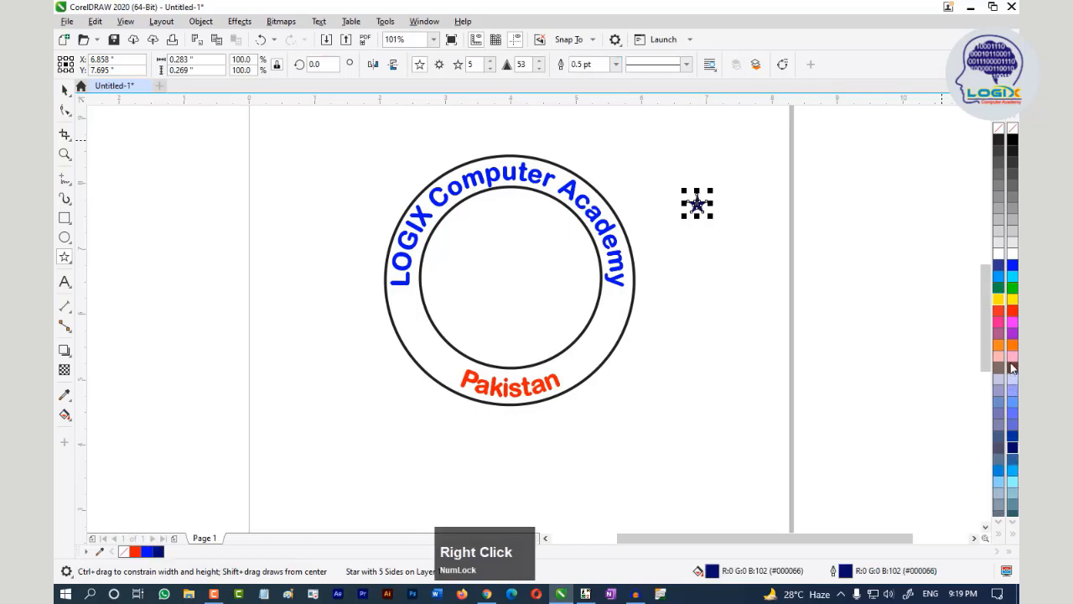
{"action": "left_click", "coordinate": [1013, 332]}
{"action": "right_click", "coordinate": [1012, 332]}
{"action": "left_click", "coordinate": [1013, 334]}
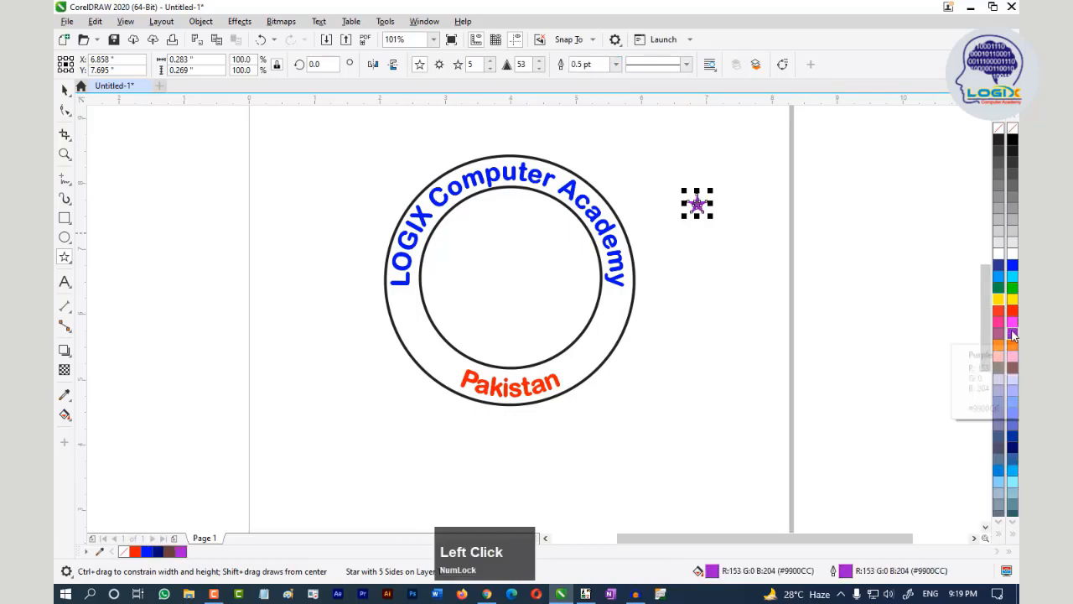
{"action": "right_click", "coordinate": [1013, 334]}
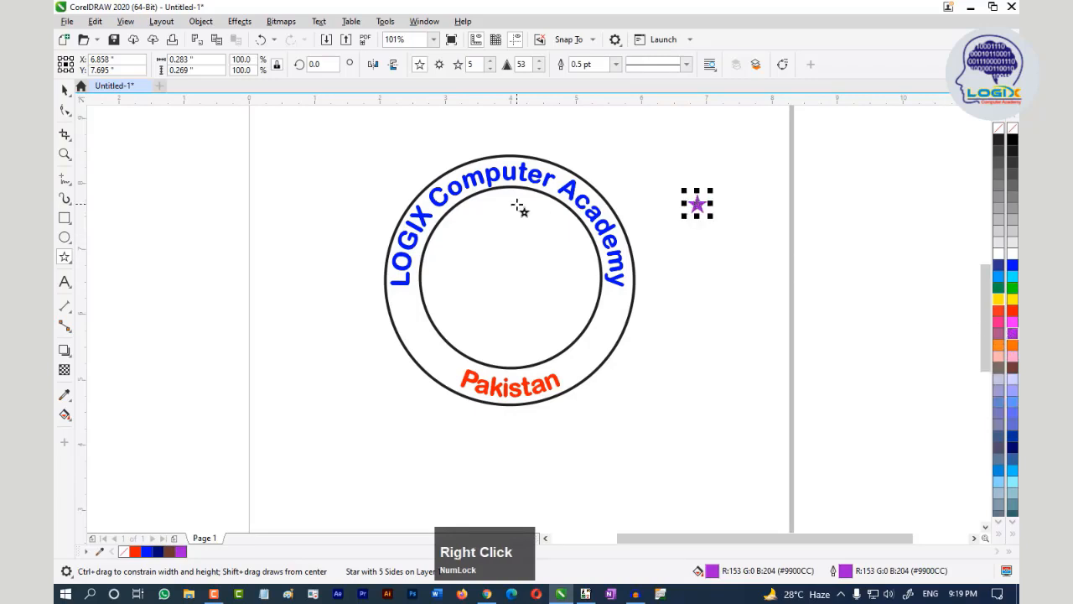
{"action": "left_click", "coordinate": [65, 92]}
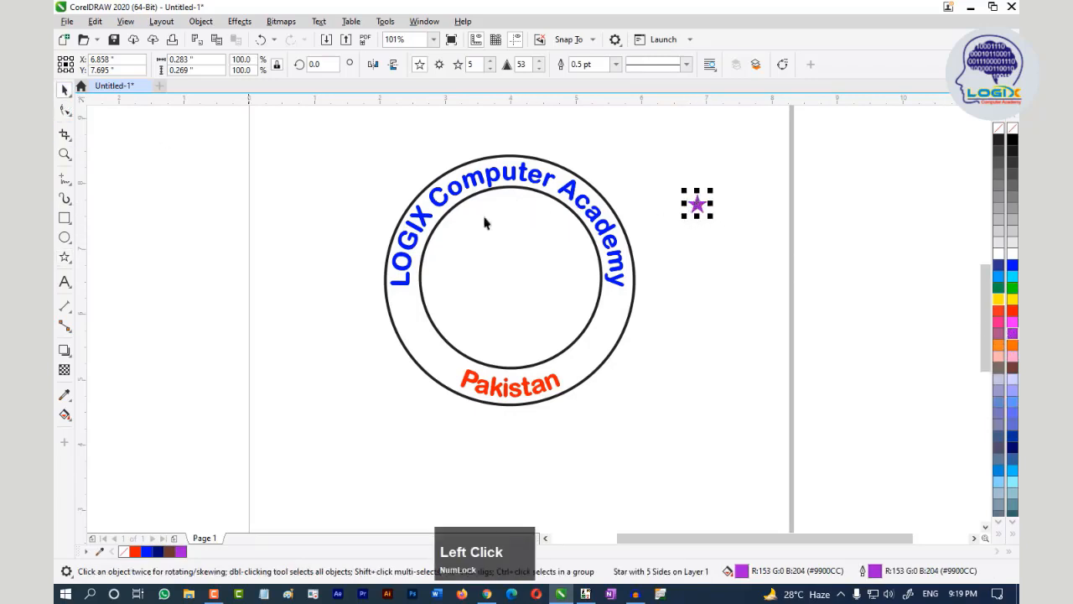
{"action": "left_click", "coordinate": [709, 223]}
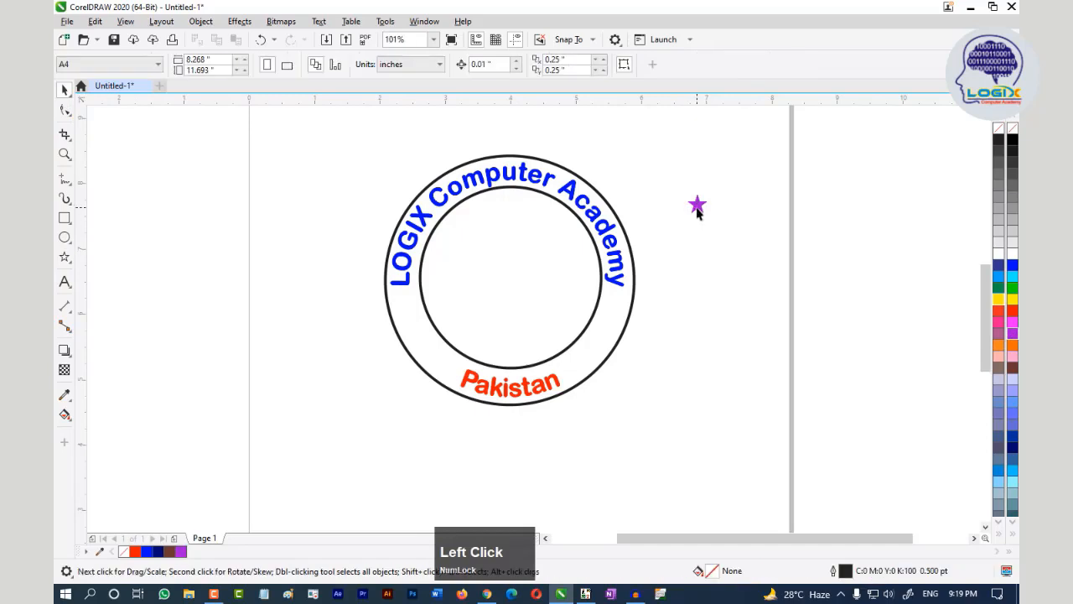
- Move the star into the ring just below the end of "Academy" and enlarge it to about 0.32 by 0.31 inches
{"action": "left_click", "coordinate": [697, 206]}
{"action": "left_click_drag", "start_coordinate": [697, 204], "coordinate": [632, 322]}
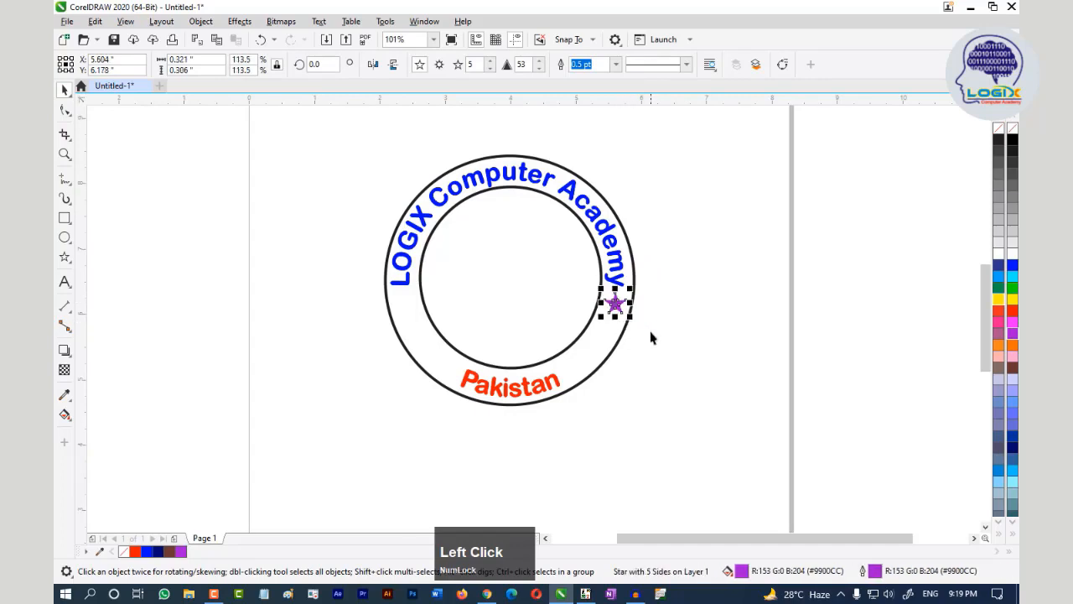
{"action": "left_click", "coordinate": [693, 310]}
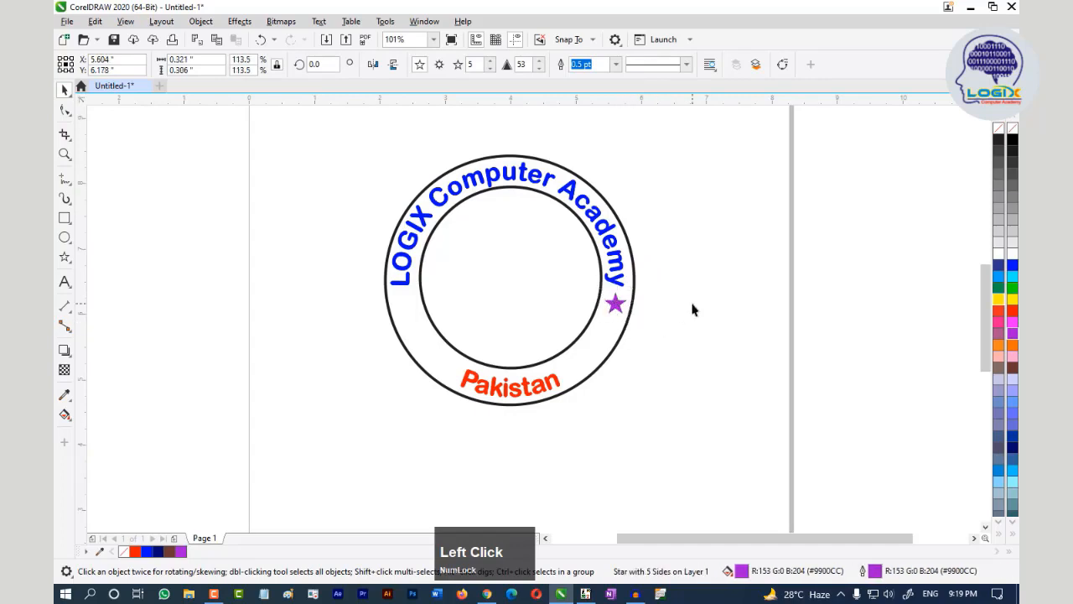
- Duplicate the purple star and place the copy in the ring below the start of "LOGIX", at about X 2.394 and Y 6.172 inches
{"action": "left_click", "coordinate": [618, 307]}
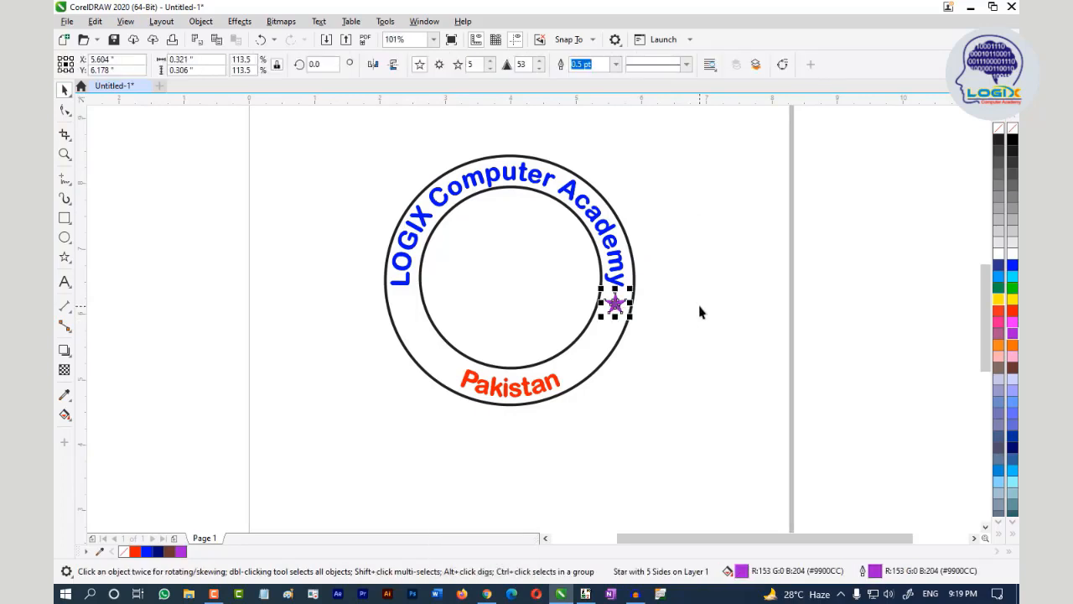
{"action": "key", "text": "ctrl"}
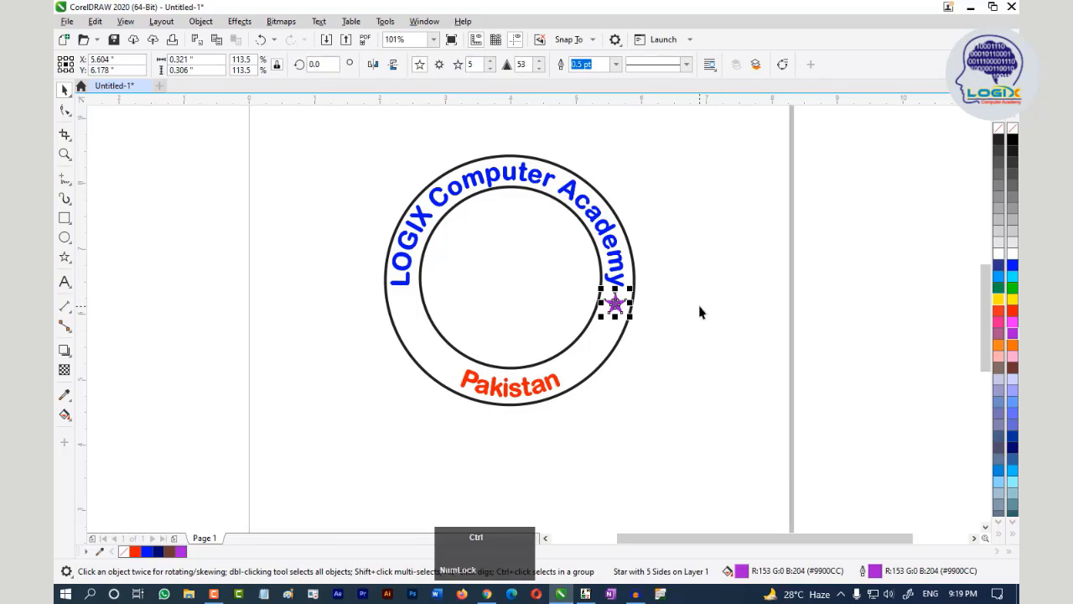
{"action": "key", "text": "ctrl+d"}
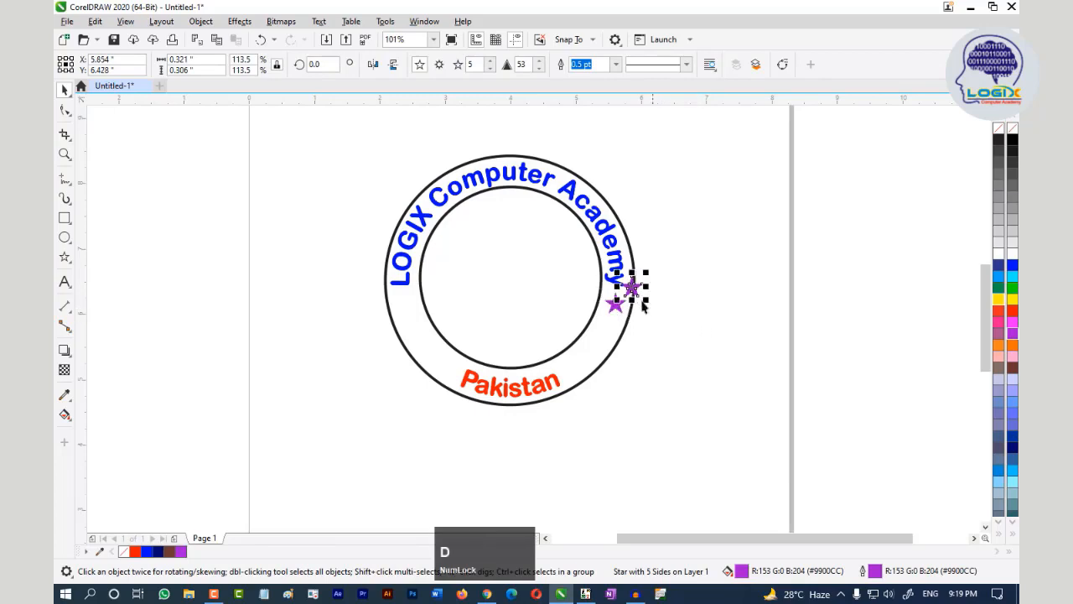
{"action": "left_click_drag", "start_coordinate": [633, 289], "coordinate": [412, 318]}
{"action": "left_click", "coordinate": [311, 364]}
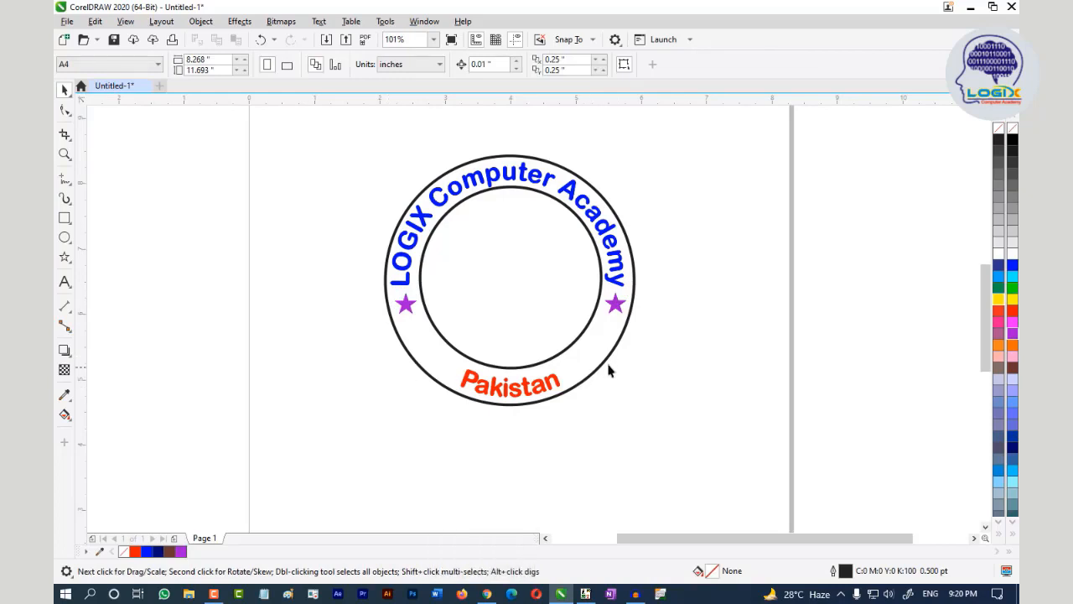
- Duplicate the star below "LOGIX" twice and place the copies one after another down the ring toward "Pakistan"
{"action": "left_click_drag", "start_coordinate": [343, 282], "coordinate": [439, 334]}
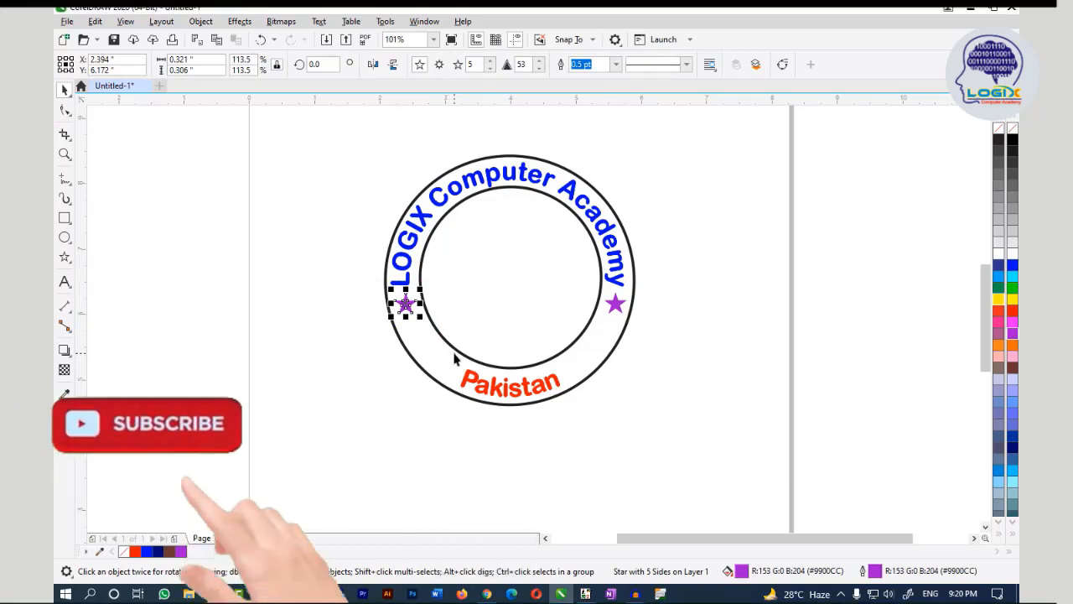
{"action": "key", "text": "ctrl"}
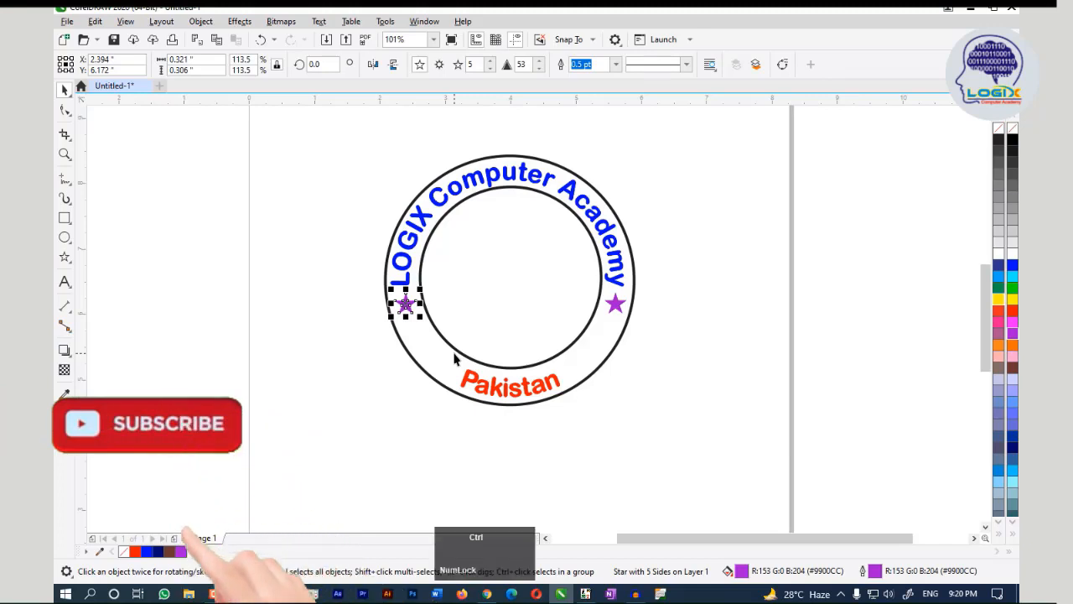
{"action": "key", "text": "ctrl+d"}
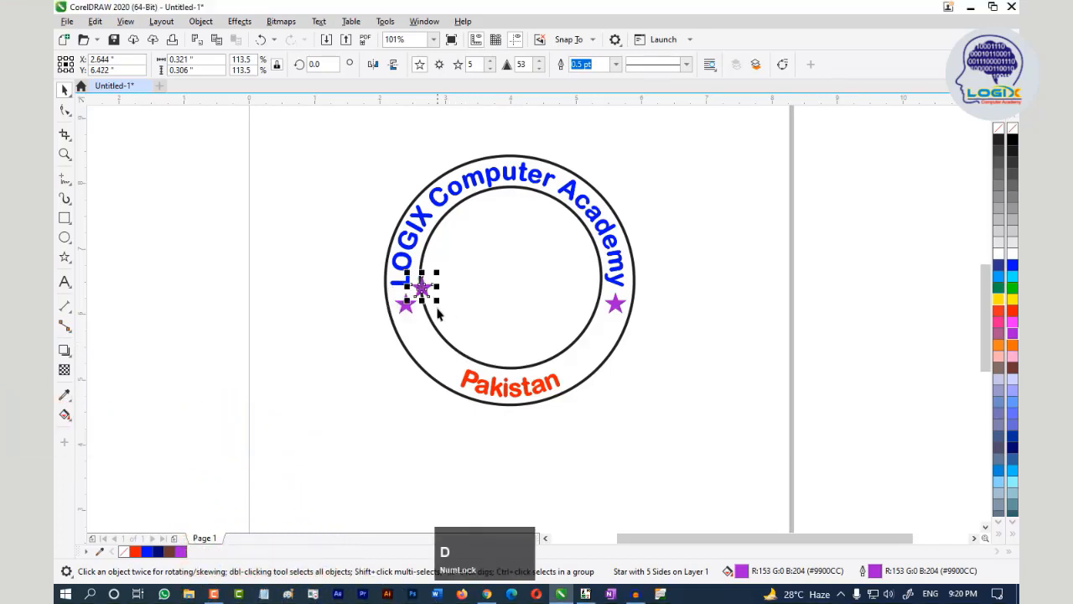
{"action": "left_click_drag", "start_coordinate": [428, 299], "coordinate": [420, 328]}
{"action": "key", "text": "ctrl"}
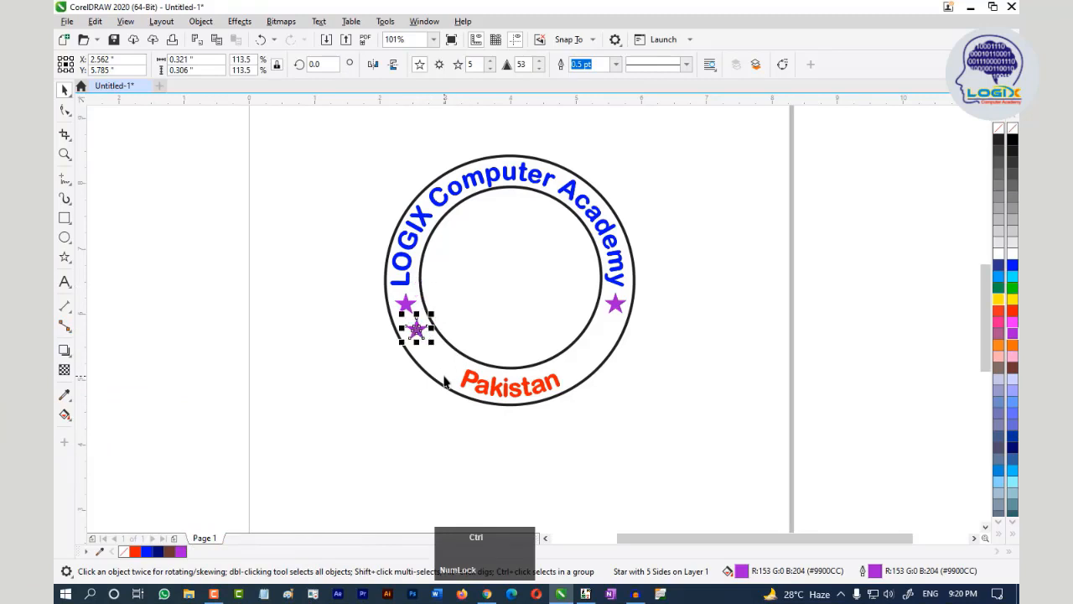
{"action": "key", "text": "ctrl+d"}
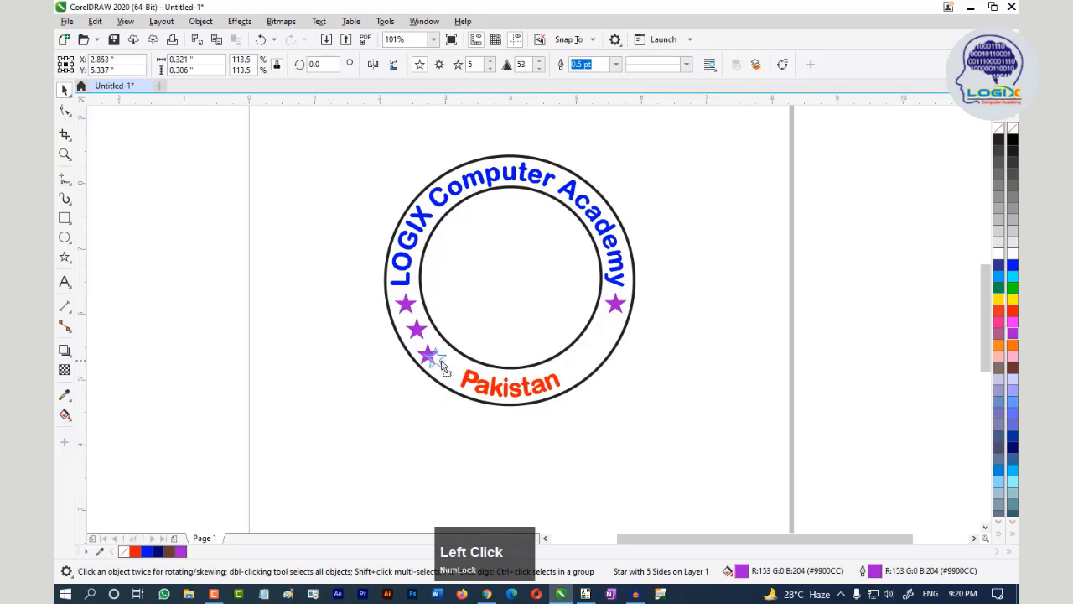
{"action": "left_click_drag", "start_coordinate": [442, 362], "coordinate": [447, 360]}
- Delete the star below "Academy" and shift the three remaining stars slightly along the ring toward "Pakistan", fine-tuning the lowest one's position
{"action": "left_click", "coordinate": [617, 306]}
{"action": "key", "text": "Delete"}
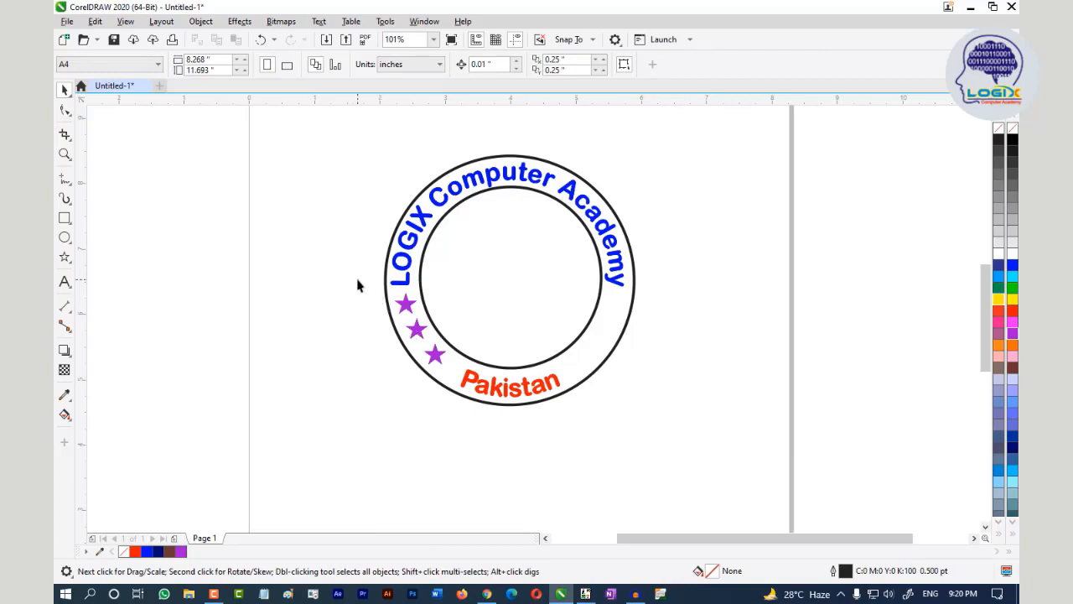
{"action": "left_click_drag", "start_coordinate": [360, 283], "coordinate": [449, 379]}
{"action": "left_click", "coordinate": [439, 366]}
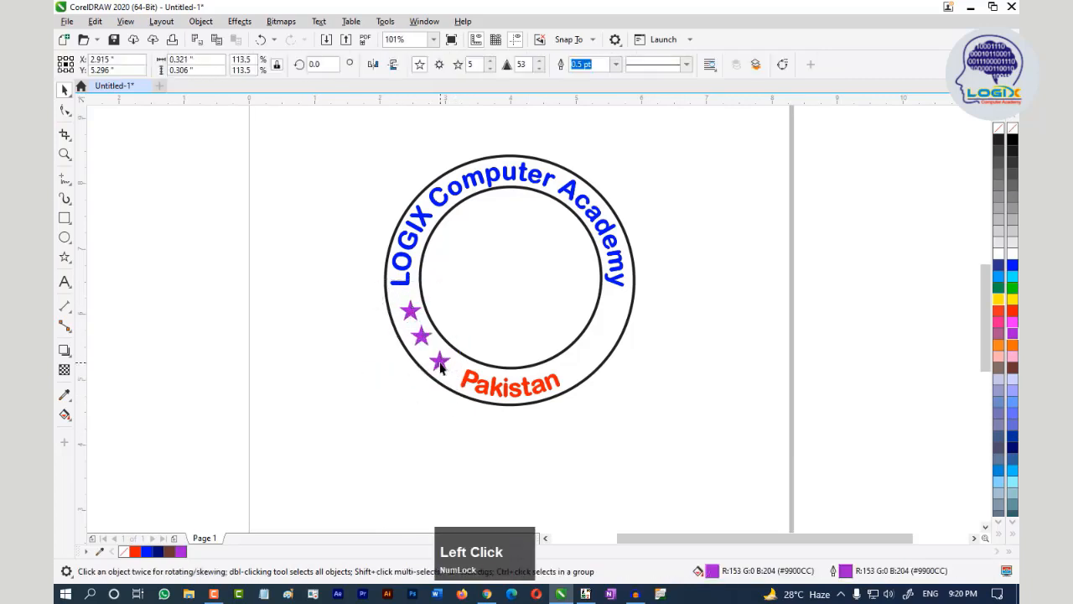
{"action": "left_click", "coordinate": [442, 366]}
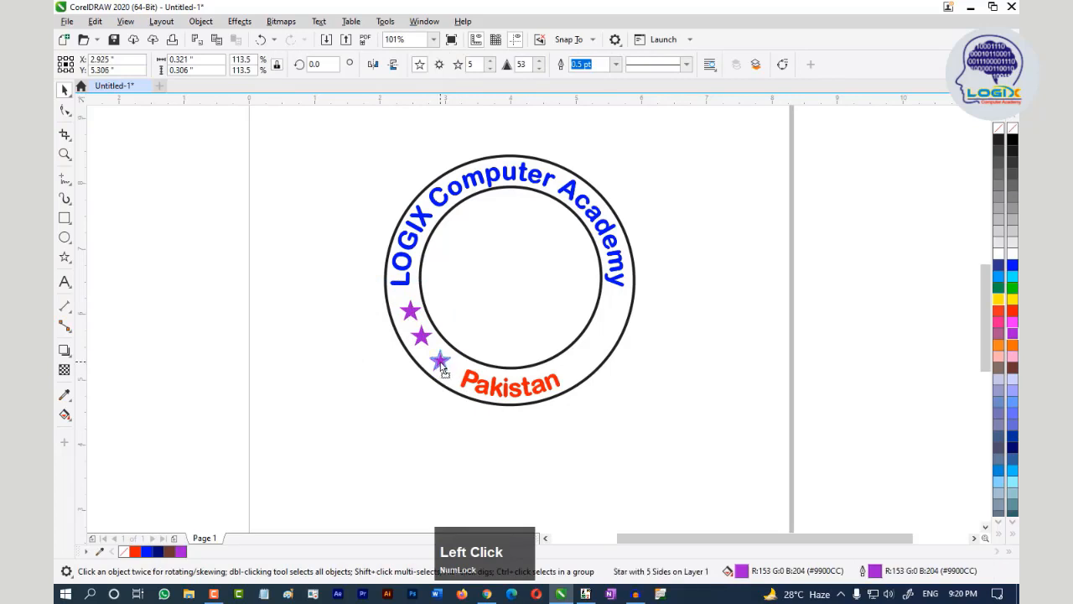
- Rotate the uppermost star below "LOGIX" counterclockwise about 18 degrees, plus a slight extra turn, to follow the ring's curve
{"action": "left_click", "coordinate": [411, 313]}
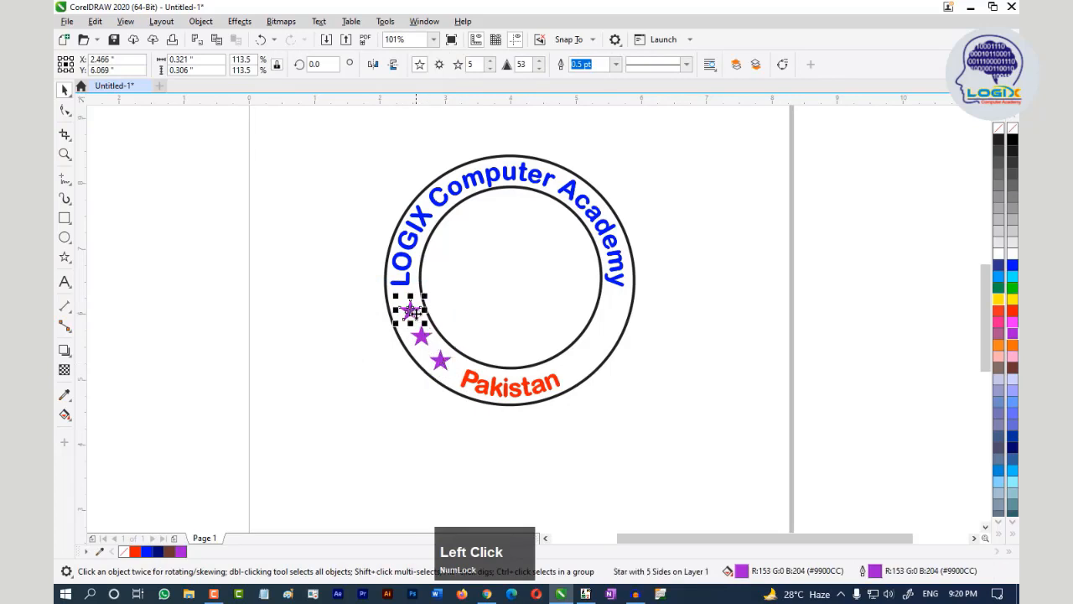
{"action": "left_click", "coordinate": [411, 313]}
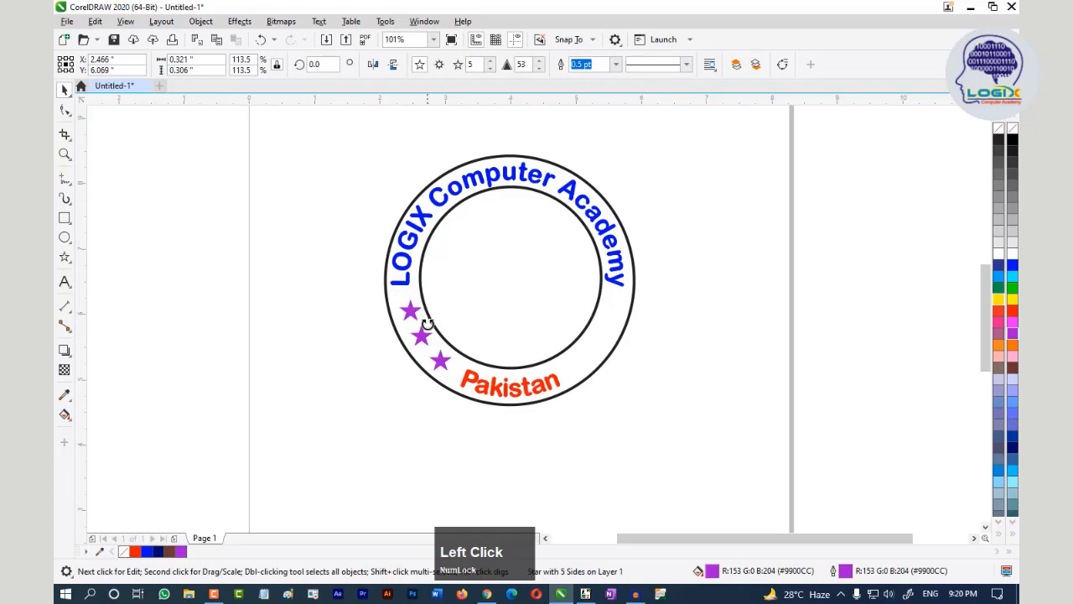
{"action": "left_click_drag", "start_coordinate": [424, 321], "coordinate": [429, 317]}
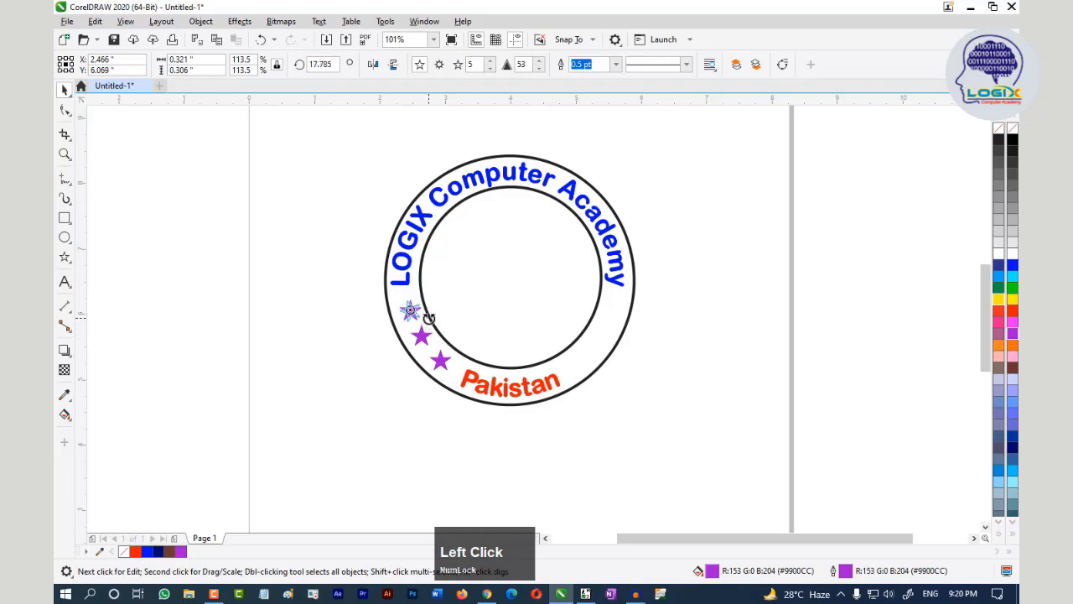
{"action": "left_click", "coordinate": [347, 347]}
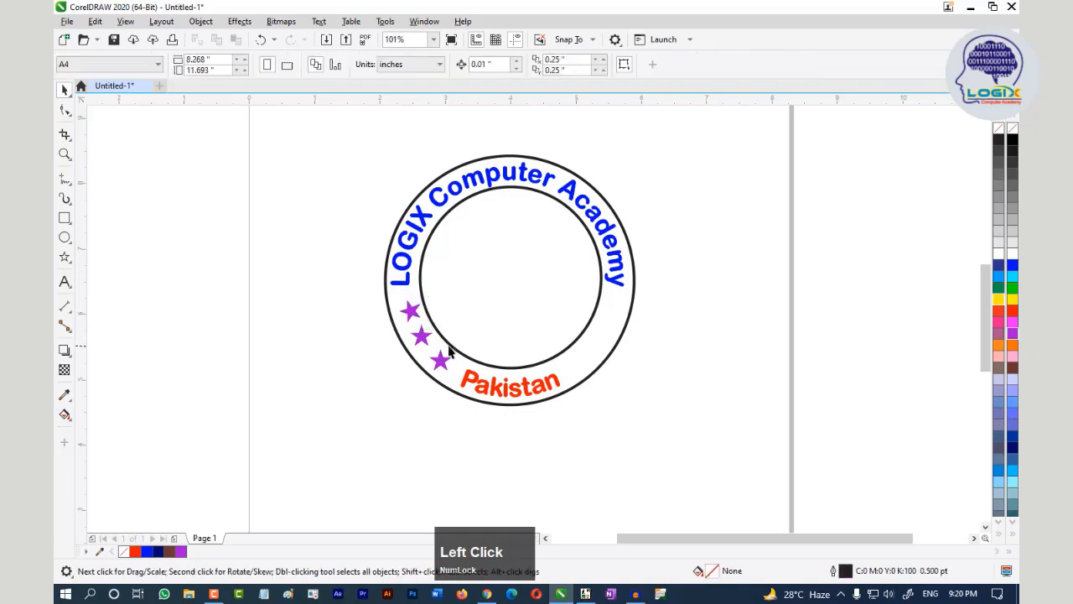
{"action": "left_click", "coordinate": [411, 312]}
{"action": "left_click", "coordinate": [411, 312]}
{"action": "left_click_drag", "start_coordinate": [429, 333], "coordinate": [430, 328]}
{"action": "left_click", "coordinate": [323, 386]}
- Rotate the middle star of the three counterclockwise to follow the ring's curve
{"action": "left_click", "coordinate": [424, 337]}
{"action": "left_click", "coordinate": [426, 338]}
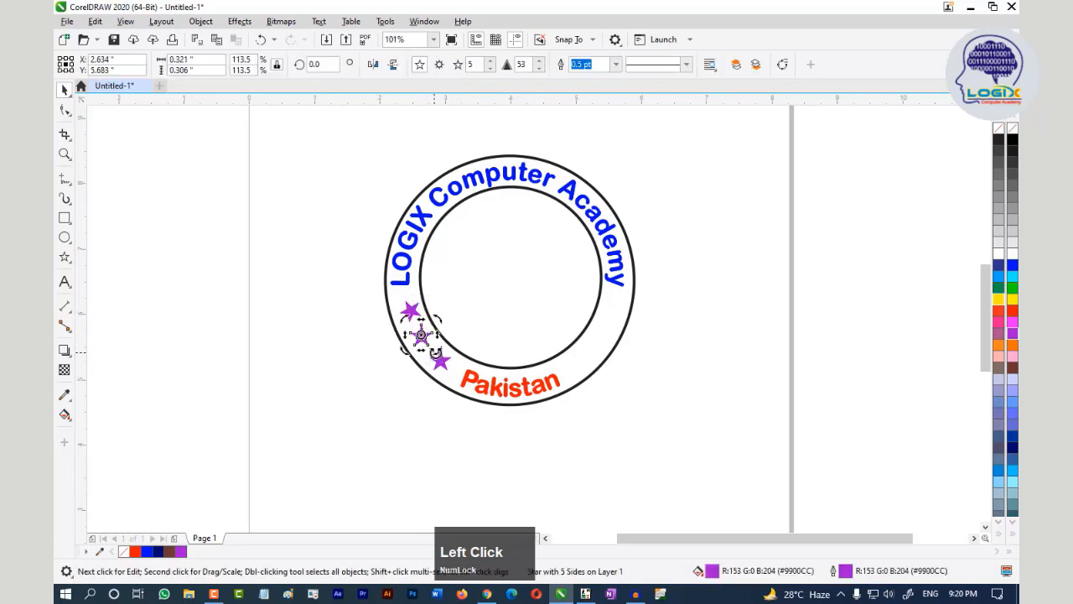
{"action": "left_click_drag", "start_coordinate": [438, 351], "coordinate": [442, 343]}
{"action": "left_click", "coordinate": [446, 355]}
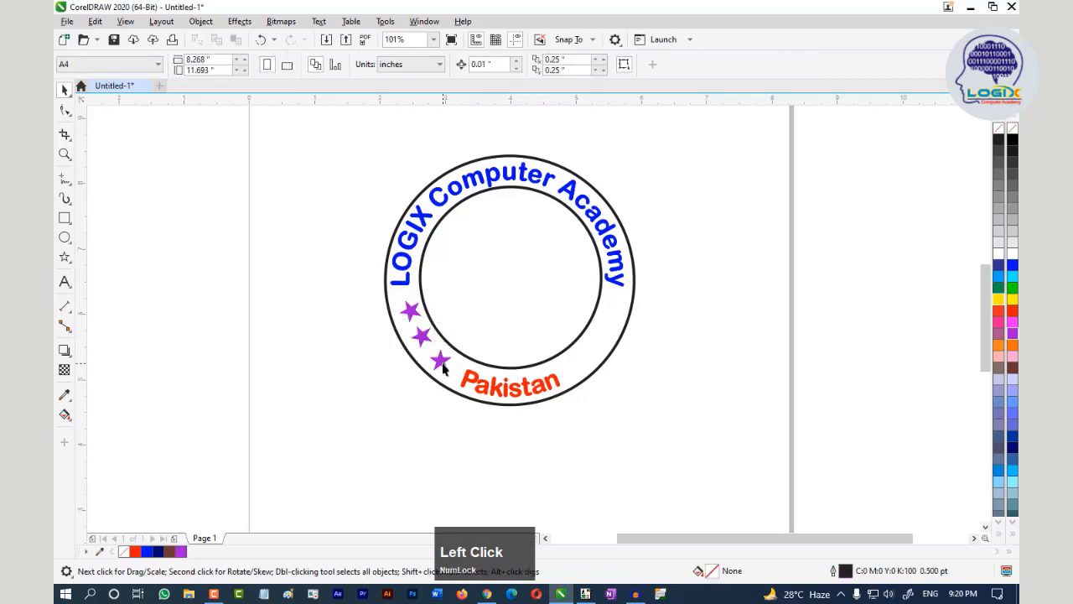
- Rotate the lowest star beside "Pakistan" counterclockwise by about 38 degrees
{"action": "left_click", "coordinate": [440, 369]}
{"action": "left_click", "coordinate": [440, 360]}
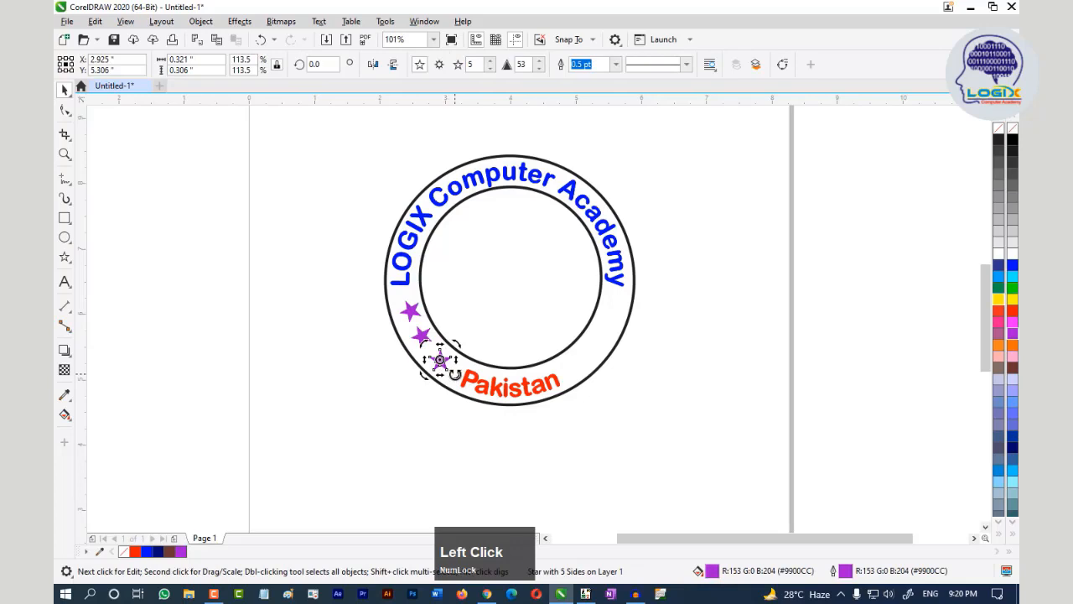
{"action": "left_click", "coordinate": [354, 419]}
{"action": "left_click", "coordinate": [440, 360]}
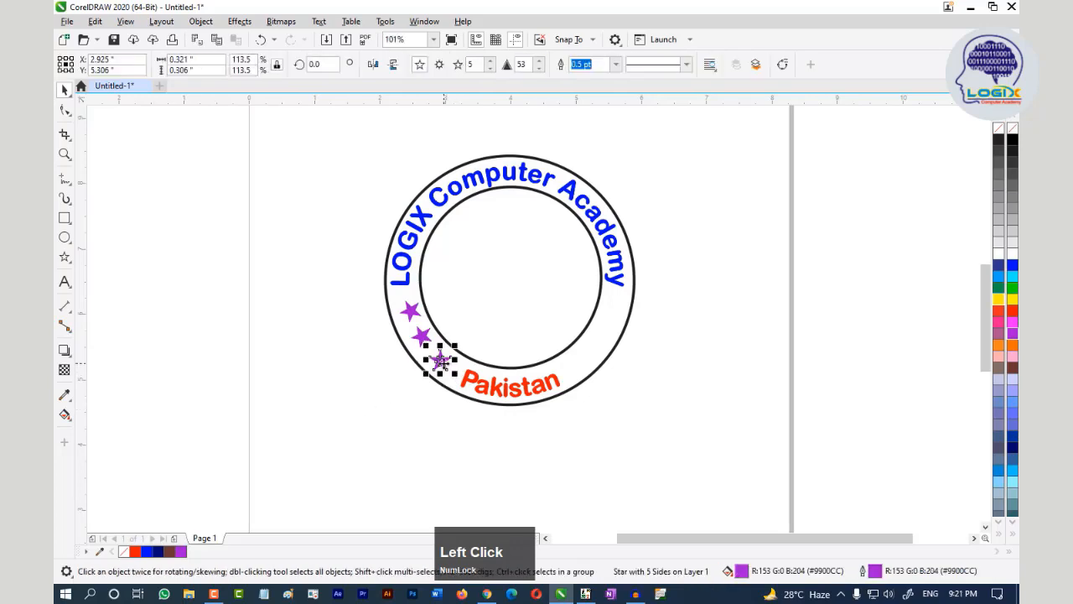
{"action": "left_click", "coordinate": [440, 361]}
{"action": "left_click_drag", "start_coordinate": [454, 378], "coordinate": [460, 363]}
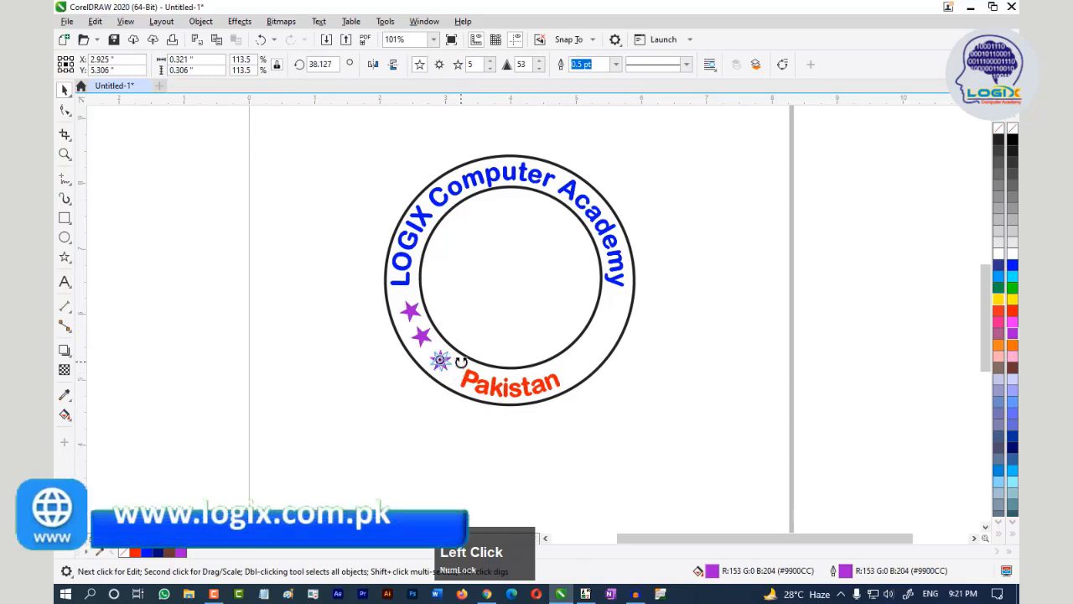
{"action": "left_click", "coordinate": [354, 399]}
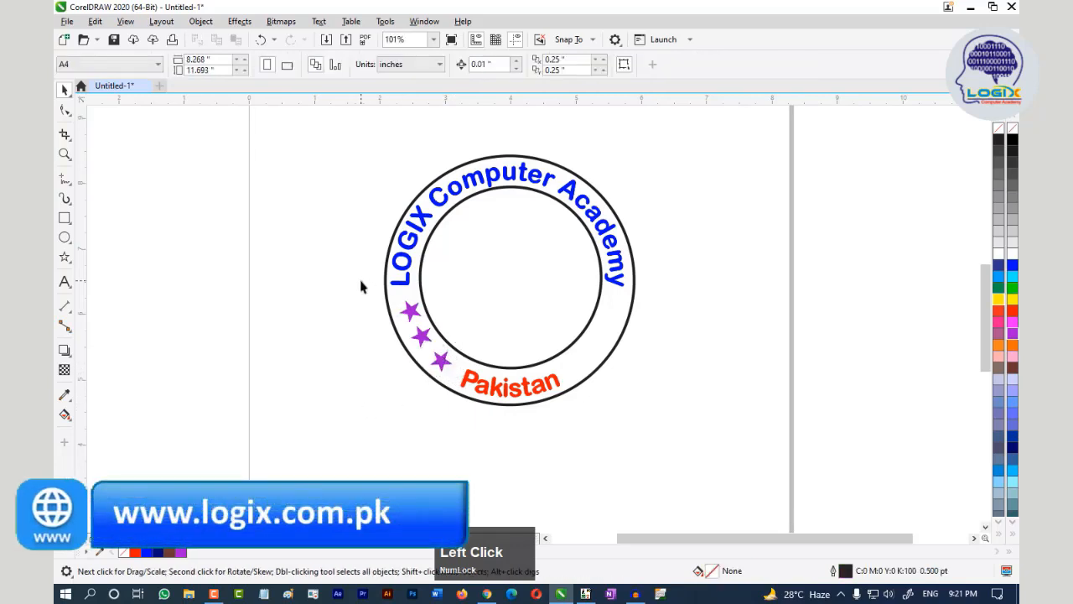
- Duplicate the three stars, mirror the copies horizontally, and place them in the ring between "Academy" and "Pakistan", at about X 5.302 and Y 5.689 inches
{"action": "left_click_drag", "start_coordinate": [361, 282], "coordinate": [469, 407]}
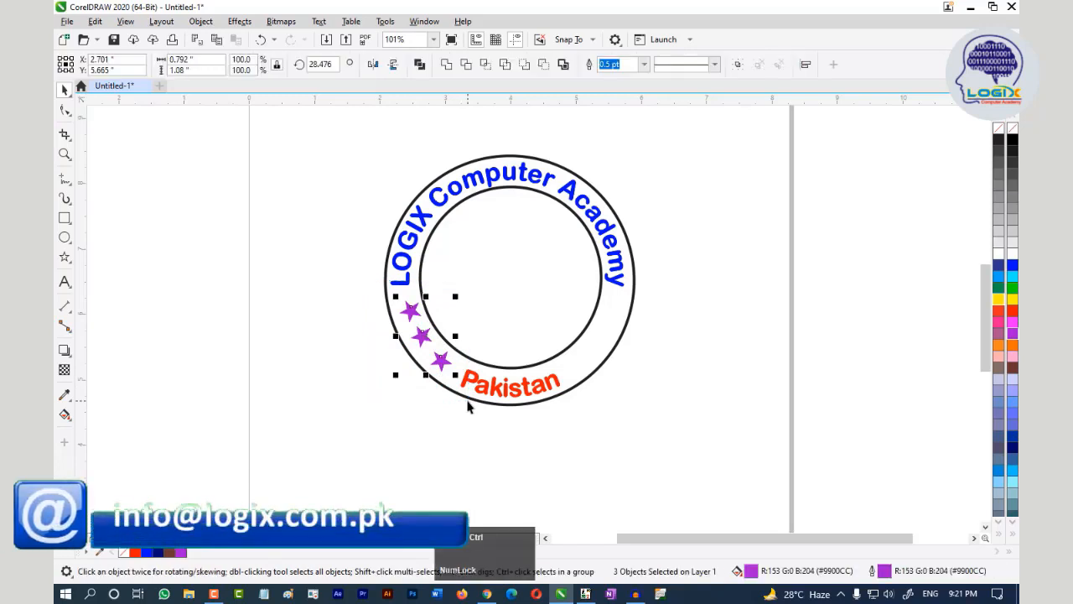
{"action": "key", "text": "ctrl+d"}
{"action": "left_click_drag", "start_coordinate": [442, 327], "coordinate": [563, 323]}
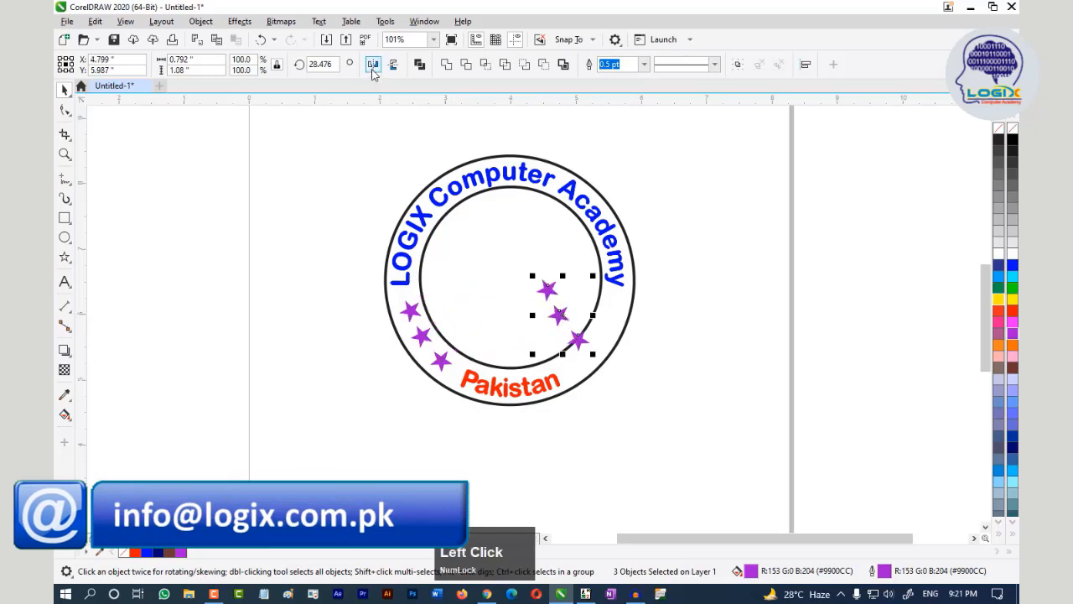
{"action": "left_click", "coordinate": [373, 66]}
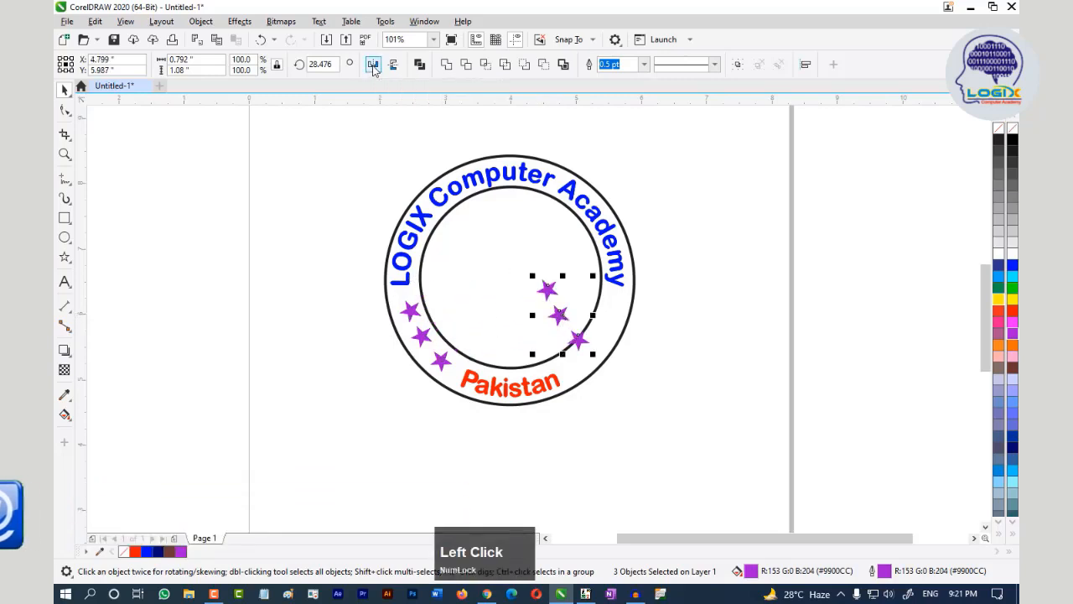
{"action": "left_click_drag", "start_coordinate": [537, 327], "coordinate": [602, 334]}
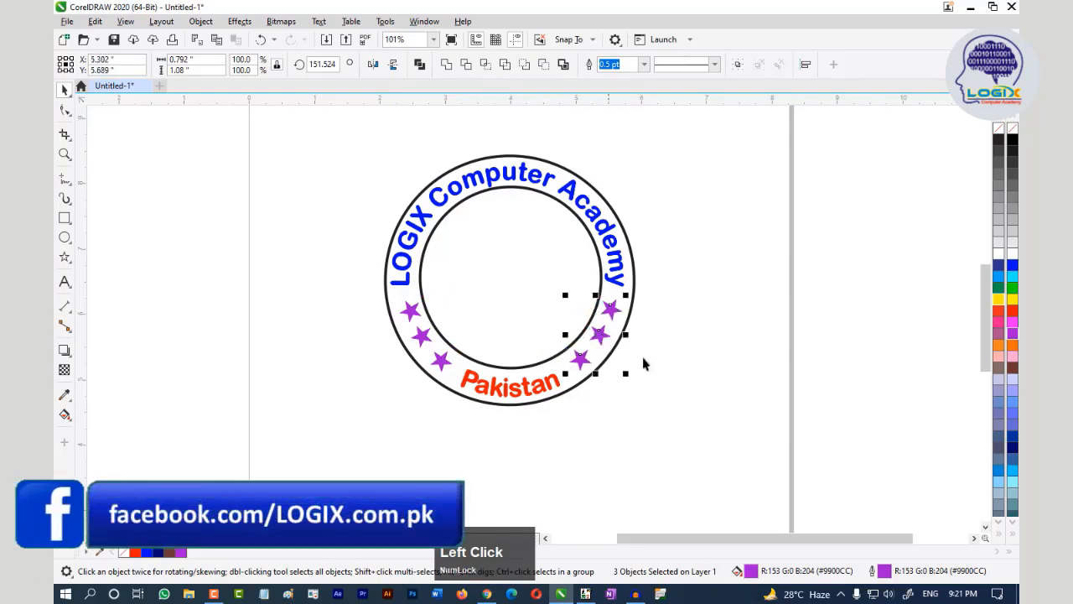
{"action": "left_click", "coordinate": [695, 335]}
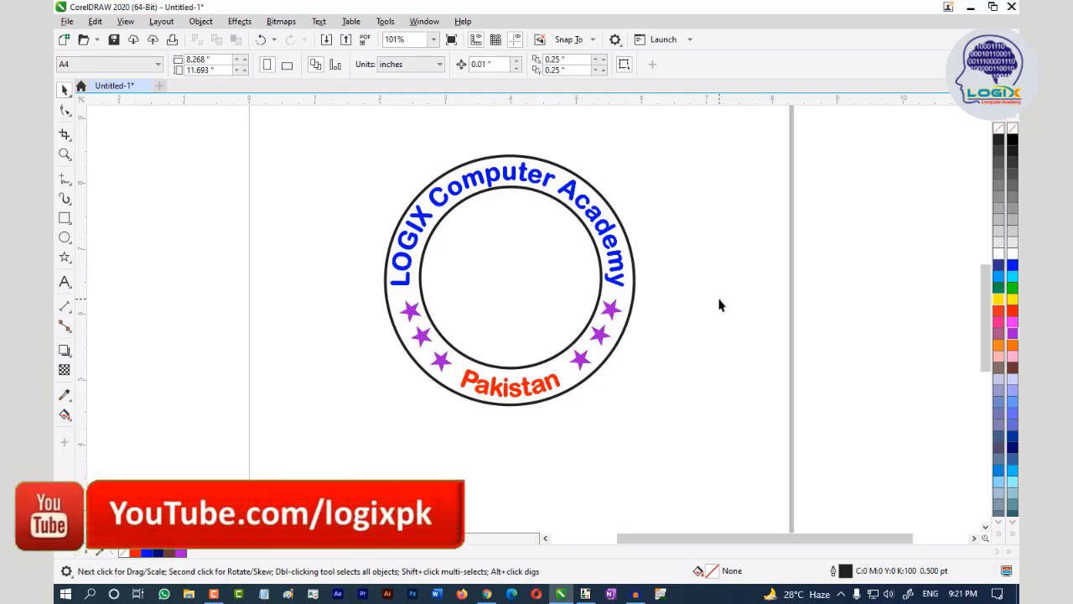
- Add the text "Principal" in 24 pt Arial in the upper part of the inner circle
{"action": "left_click", "coordinate": [64, 282]}
{"action": "left_click", "coordinate": [460, 246]}
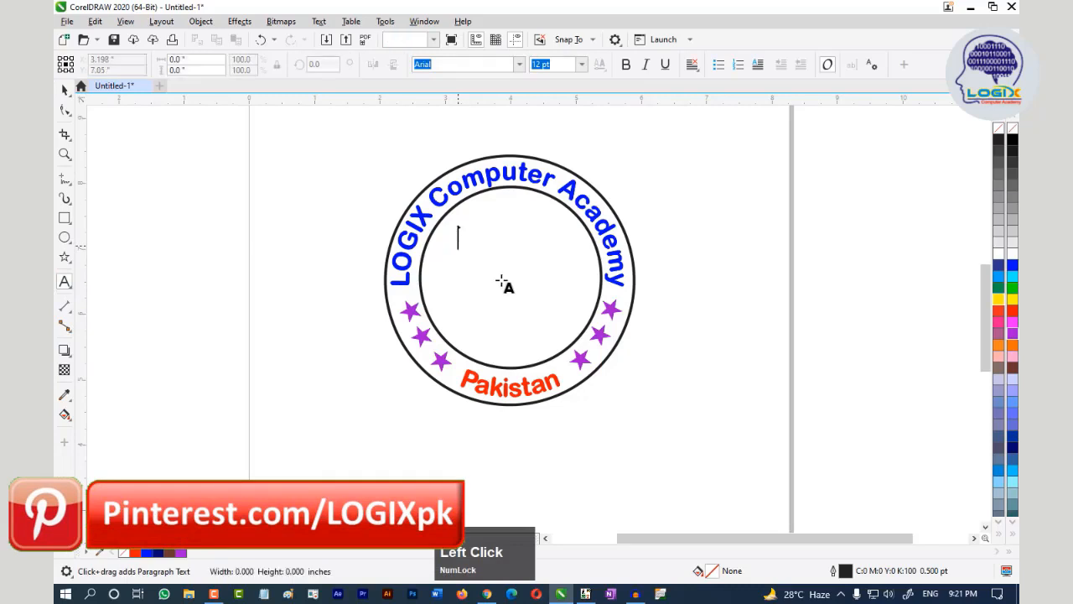
{"action": "type", "text": "P"}
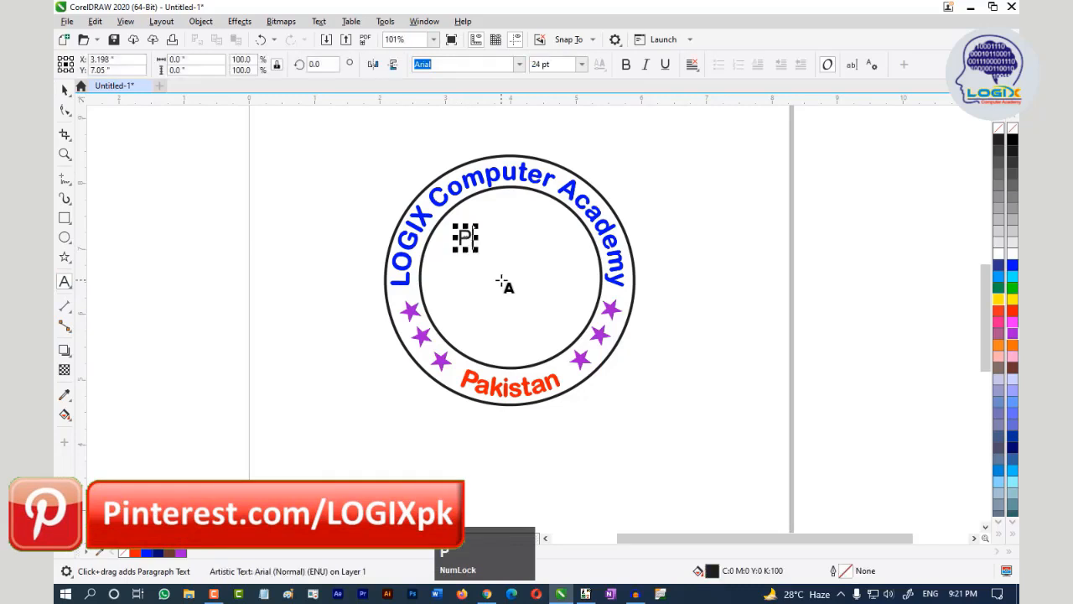
{"action": "type", "text": "r"}
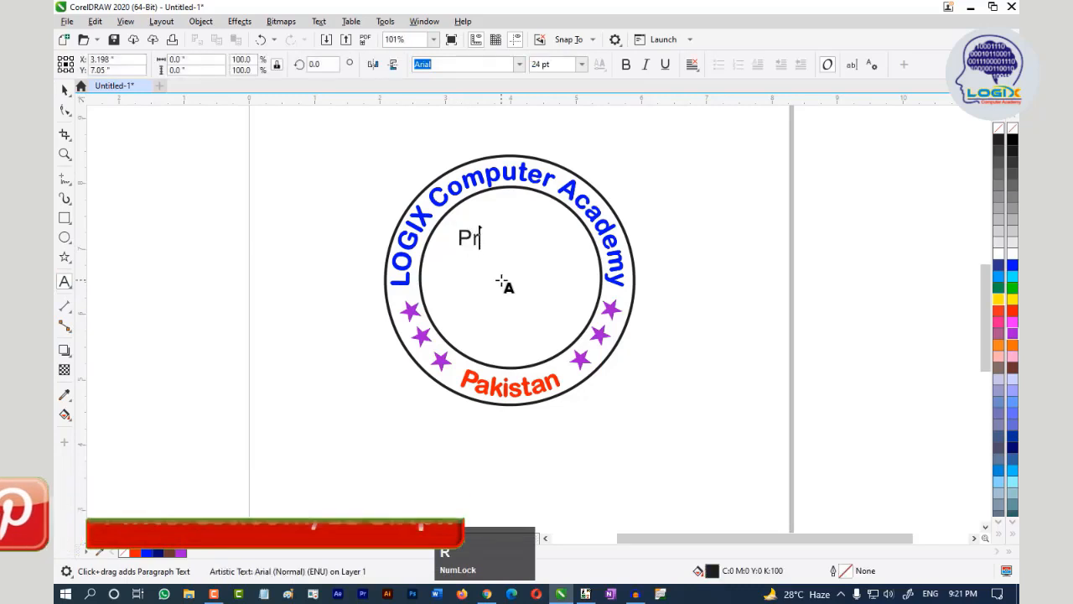
{"action": "type", "text": "incipal"}
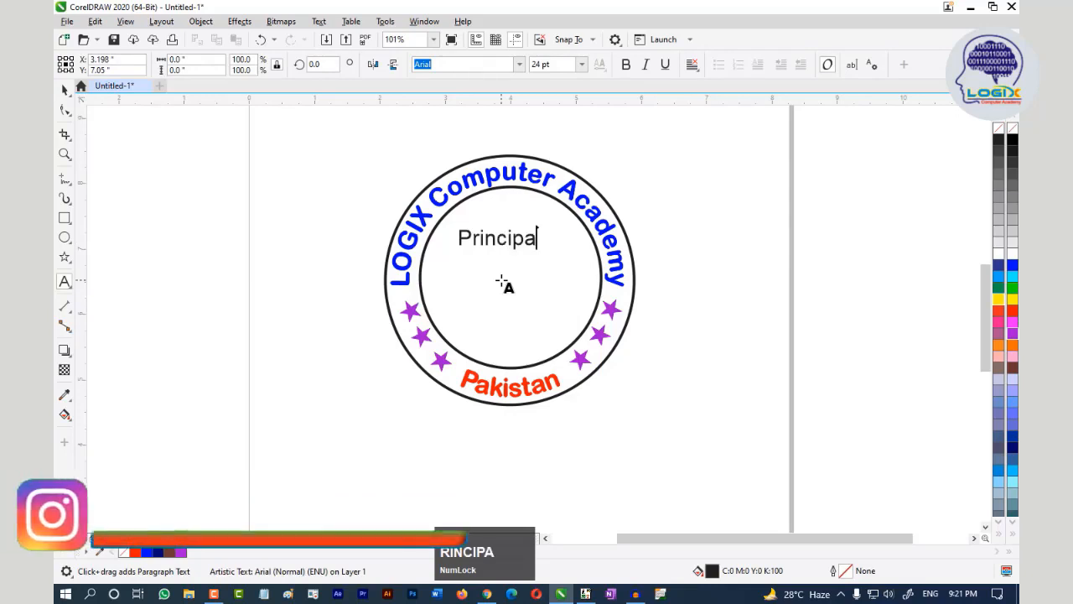
- Enlarge "Principal" to about 26.4 pt, make it bold, and center it in the upper half of the inner circle
{"action": "left_click", "coordinate": [65, 90]}
{"action": "left_click_drag", "start_coordinate": [546, 253], "coordinate": [522, 259]}
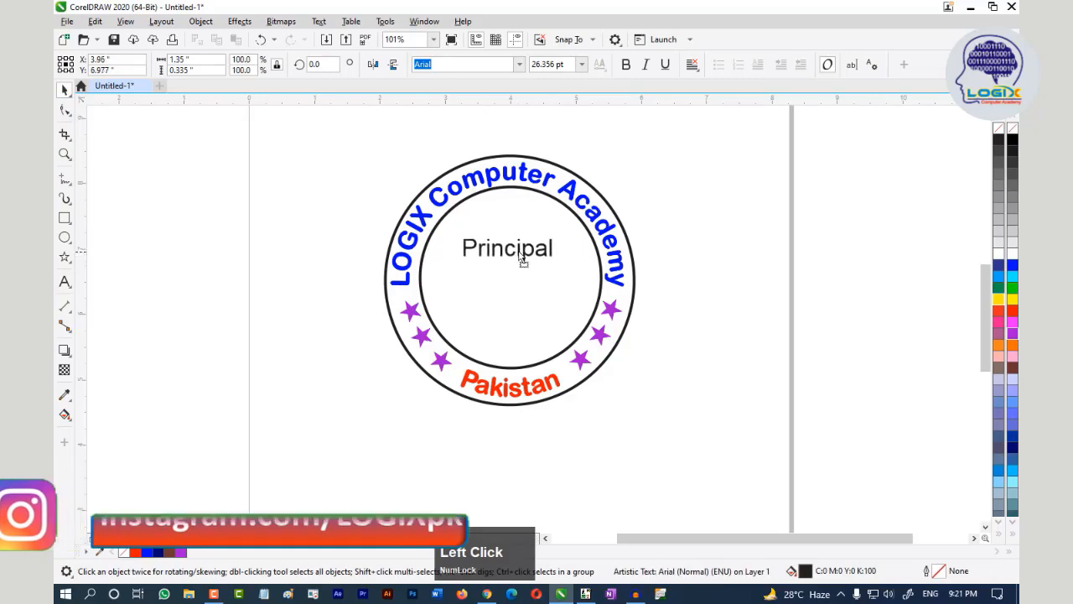
{"action": "left_click", "coordinate": [625, 64]}
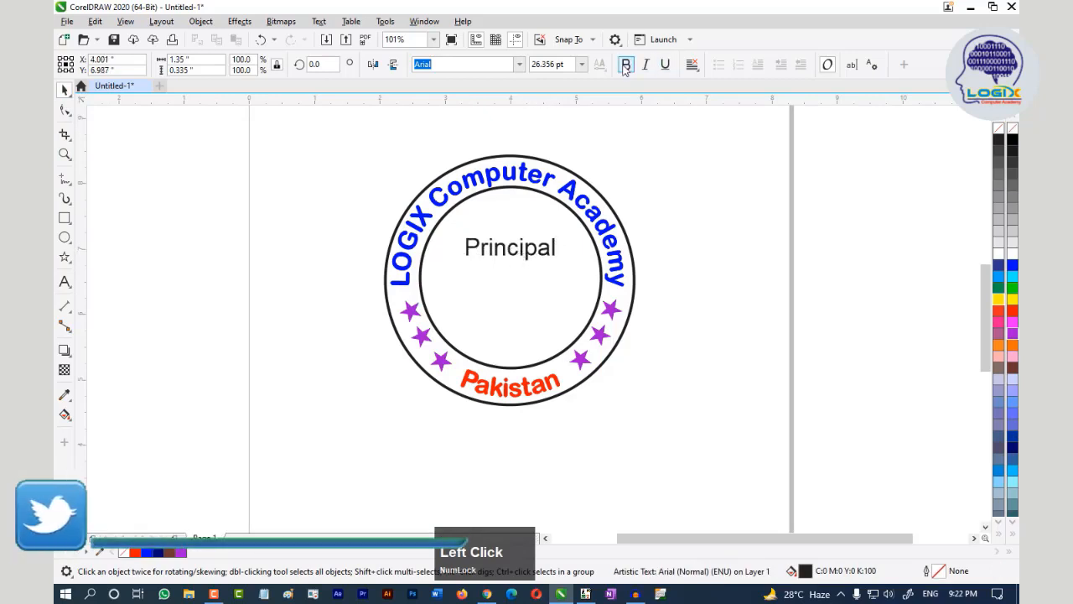
{"action": "left_click_drag", "start_coordinate": [502, 257], "coordinate": [513, 258]}
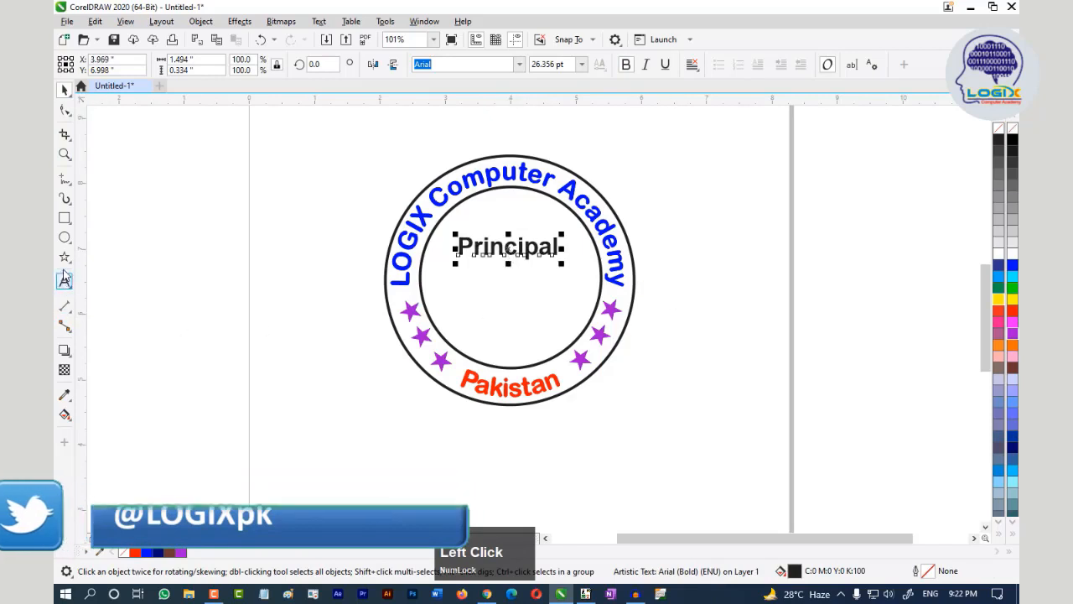
- Draw a horizontal line about 1.69 inches long below "Principal" and set its outline width to 2.0 pt
{"action": "left_click", "coordinate": [67, 182]}
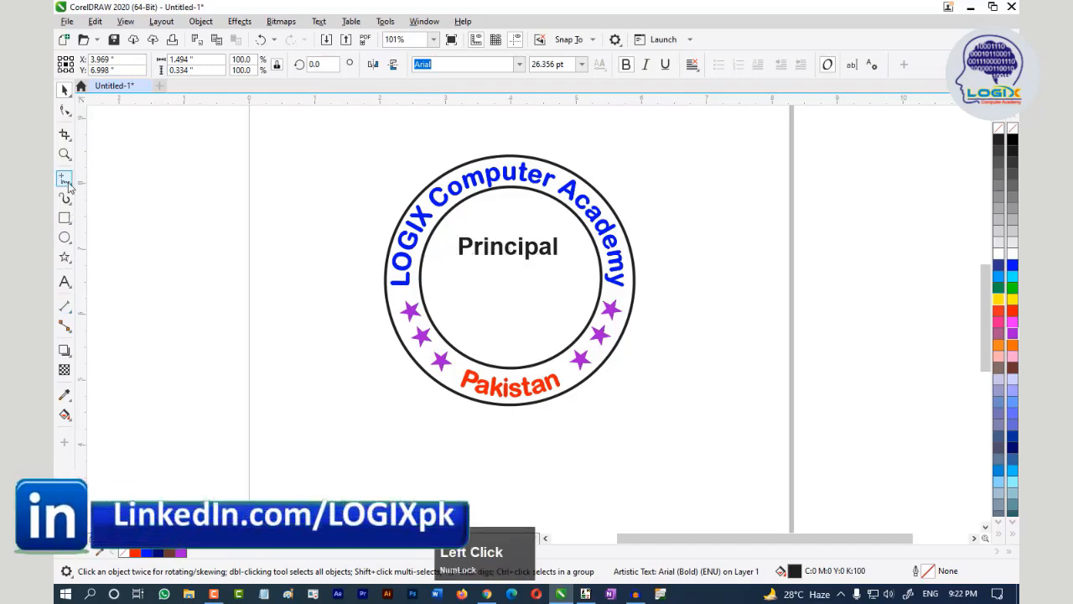
{"action": "left_click", "coordinate": [459, 295]}
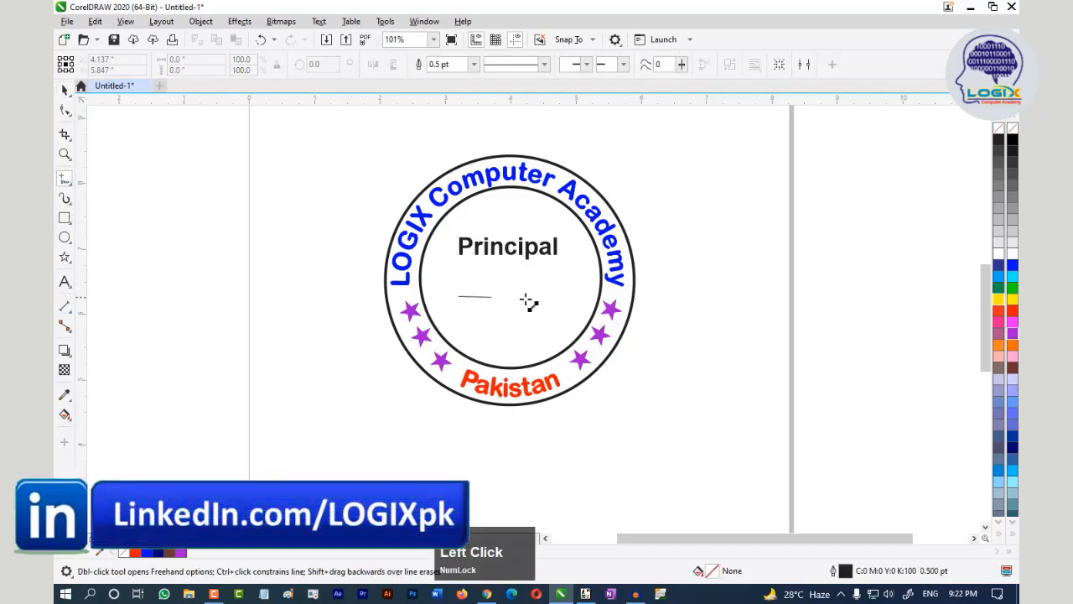
{"action": "left_click", "coordinate": [571, 295]}
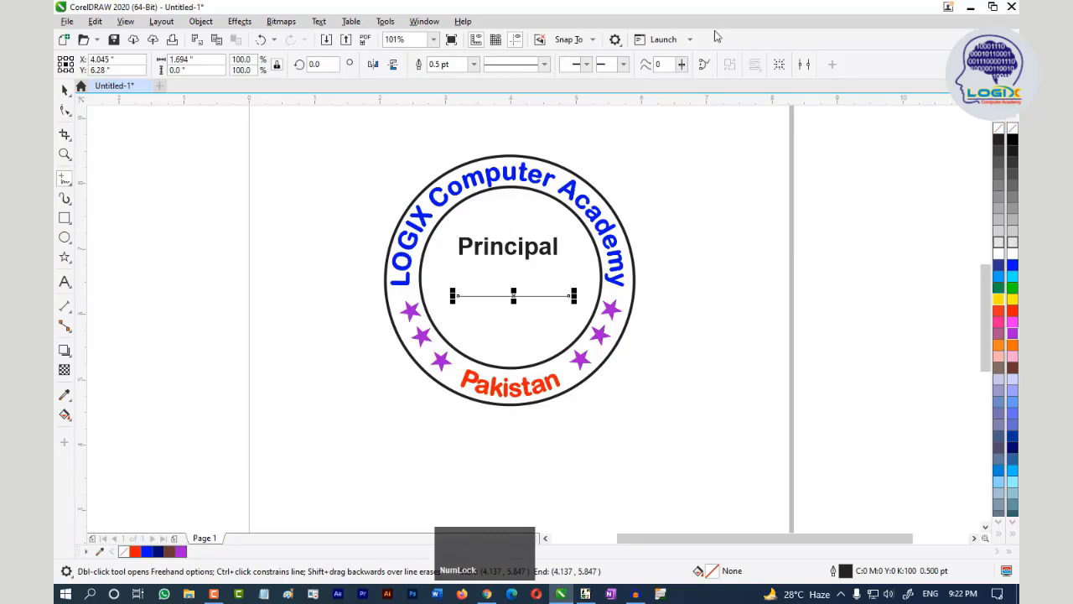
{"action": "left_click", "coordinate": [474, 64]}
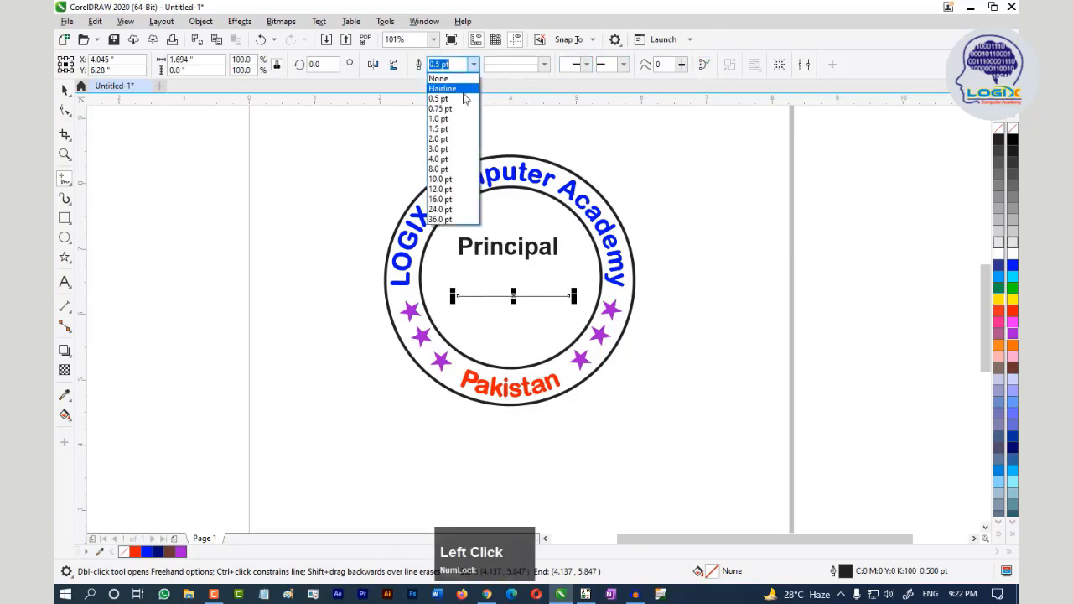
{"action": "left_click", "coordinate": [449, 138]}
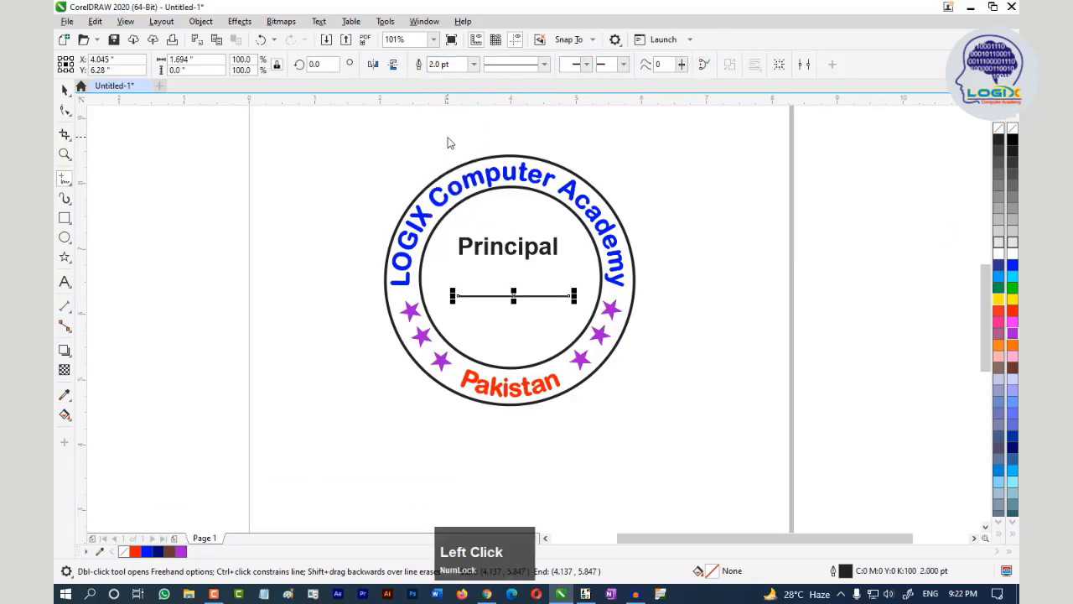
{"action": "left_click", "coordinate": [750, 262]}
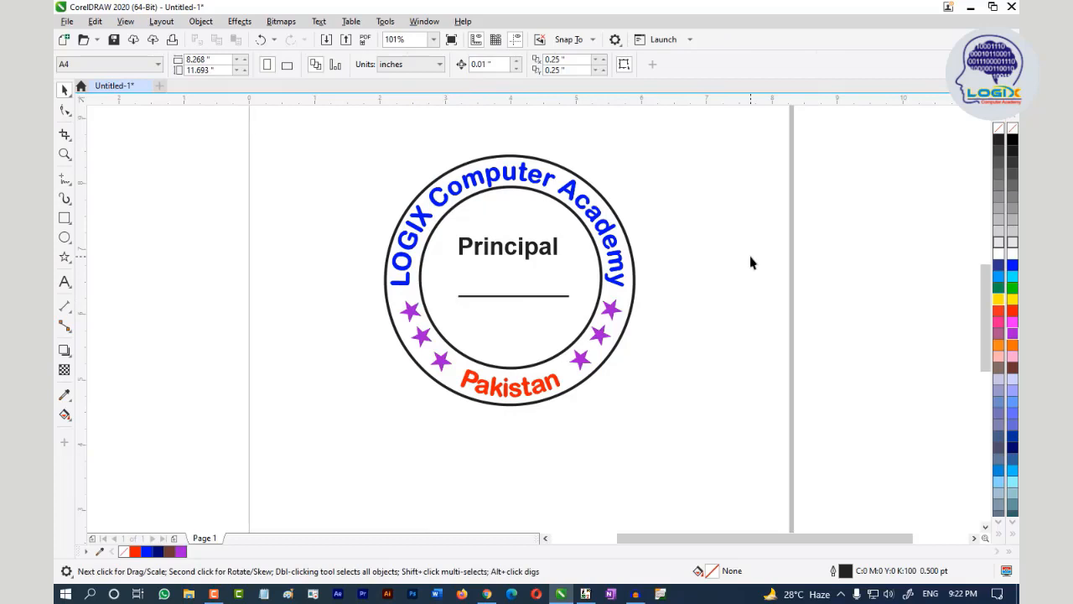